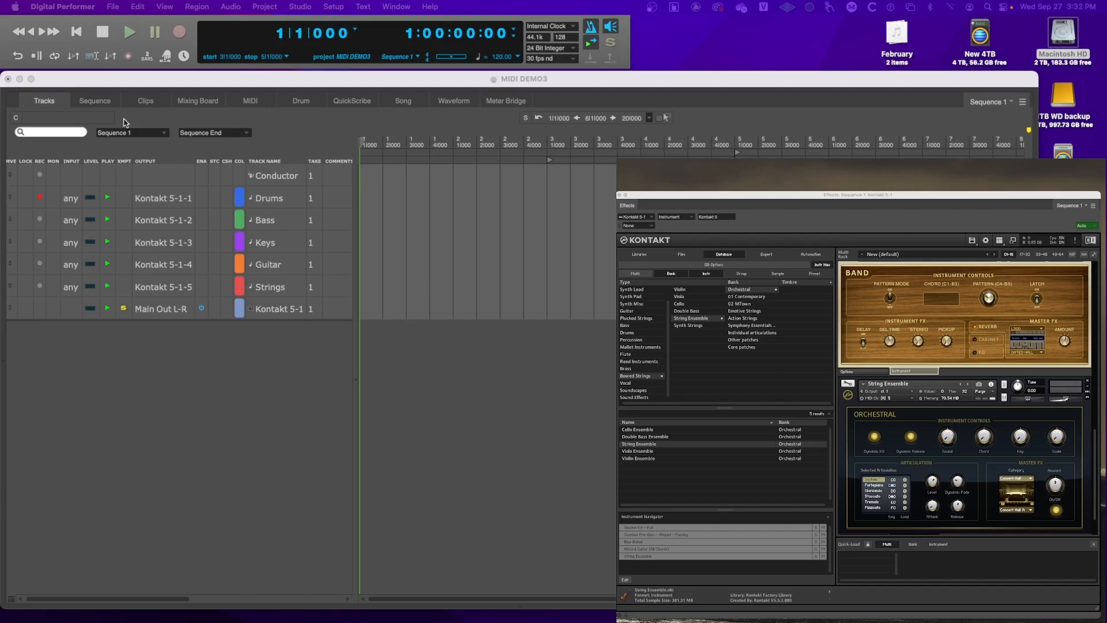
# Open the Drums track in the MIDI editor, show the Track Selector and place it clear of the note area
pyautogui.click(94, 101)
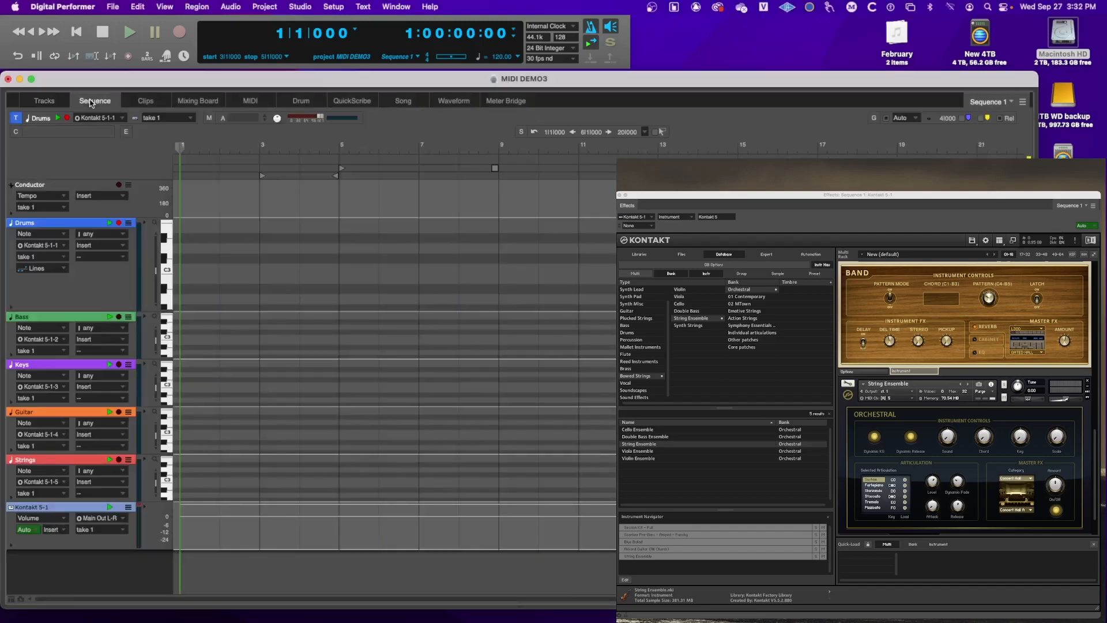
pyautogui.click(256, 102)
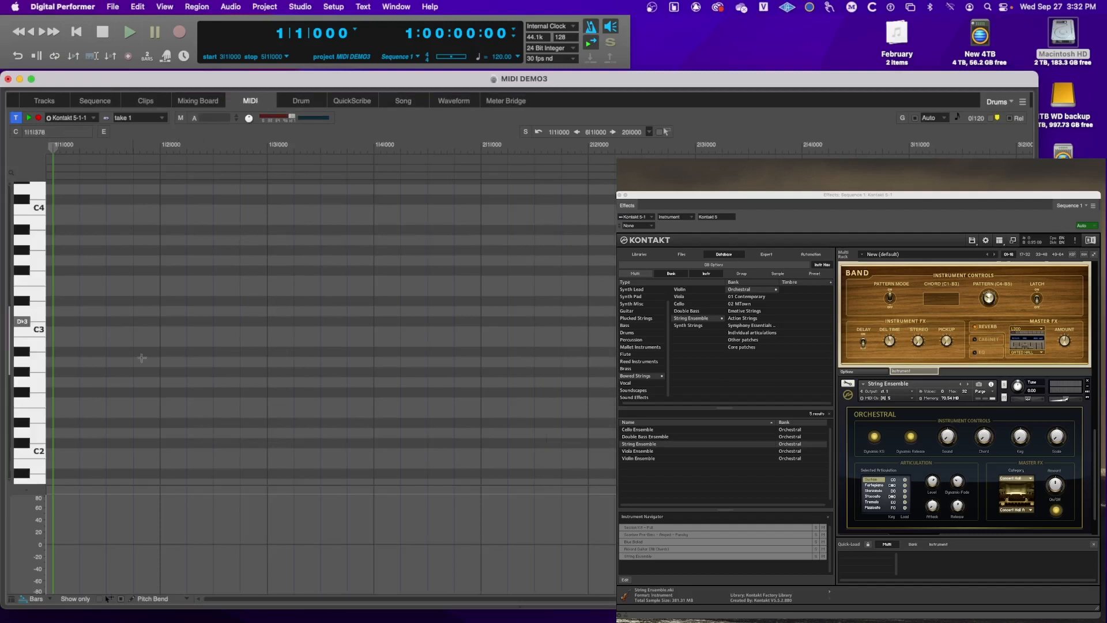
pyautogui.click(12, 600)
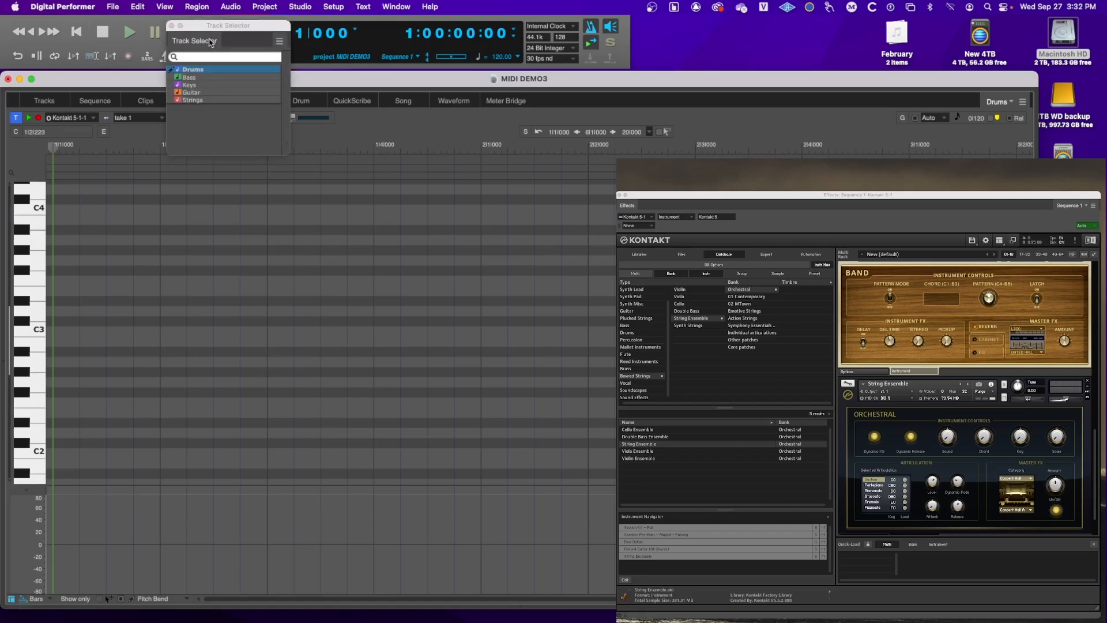
pyautogui.moveTo(217, 29); pyautogui.dragTo(708, 41)
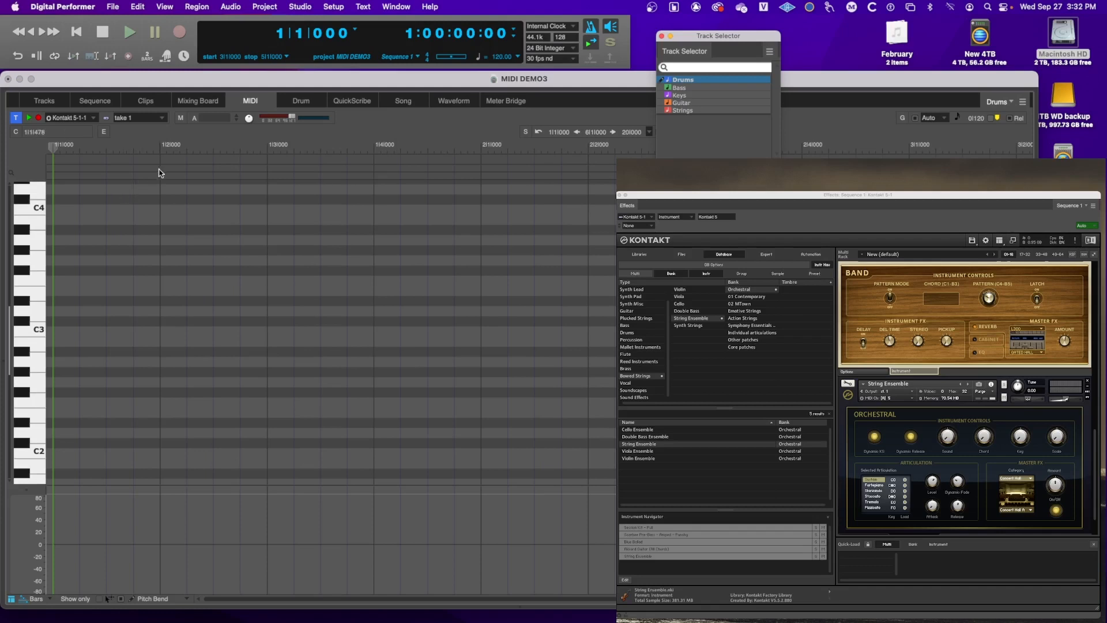
pyautogui.click(322, 83)
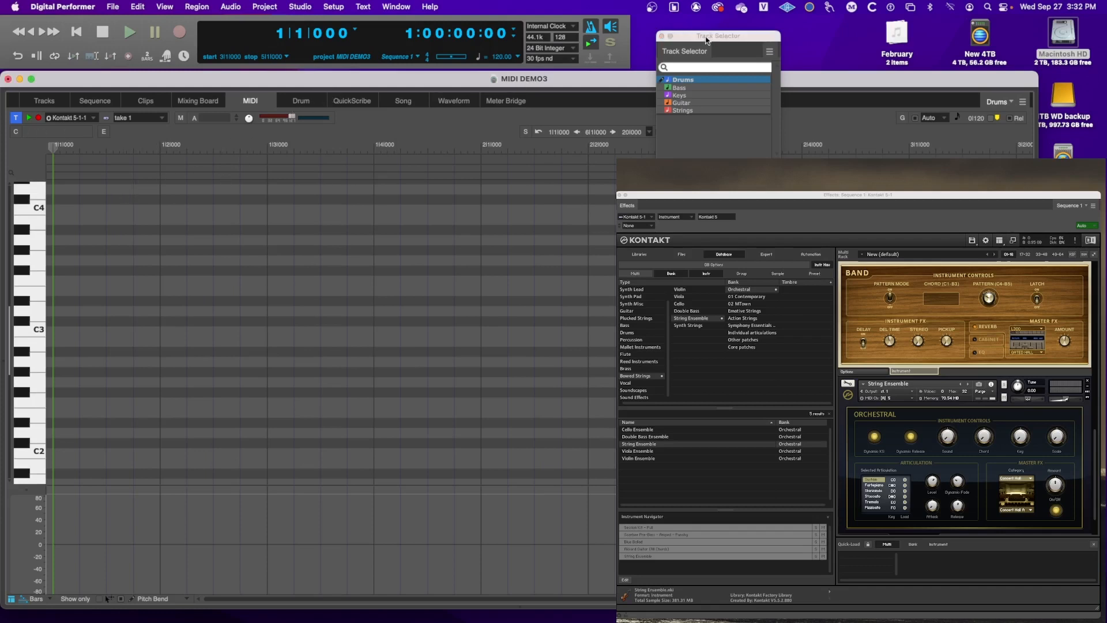
pyautogui.moveTo(707, 37); pyautogui.dragTo(1007, 34)
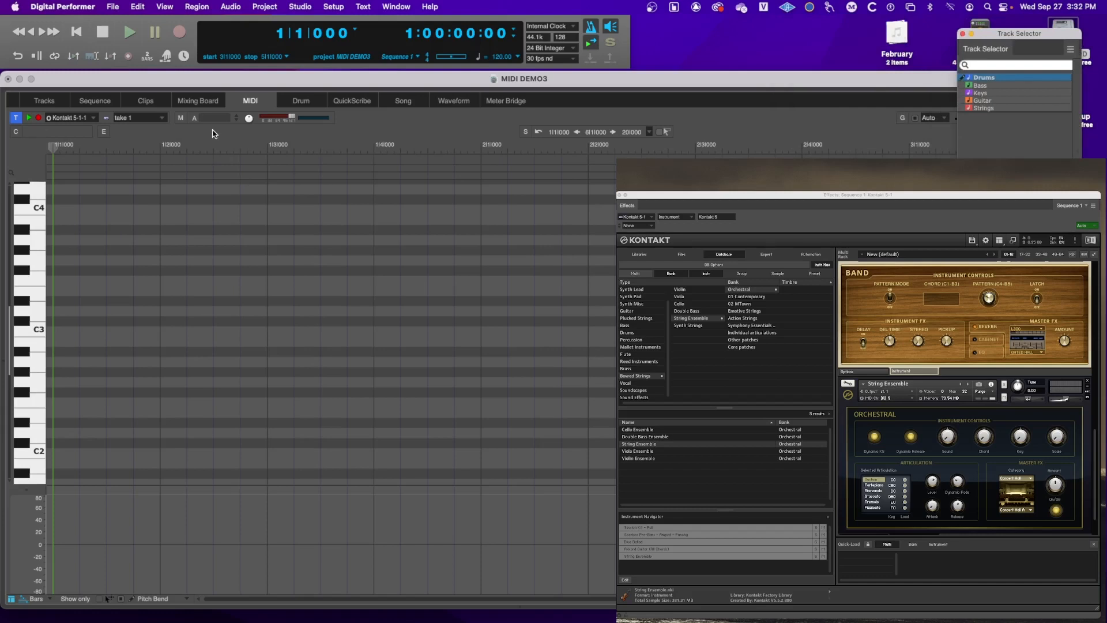
pyautogui.click(247, 84)
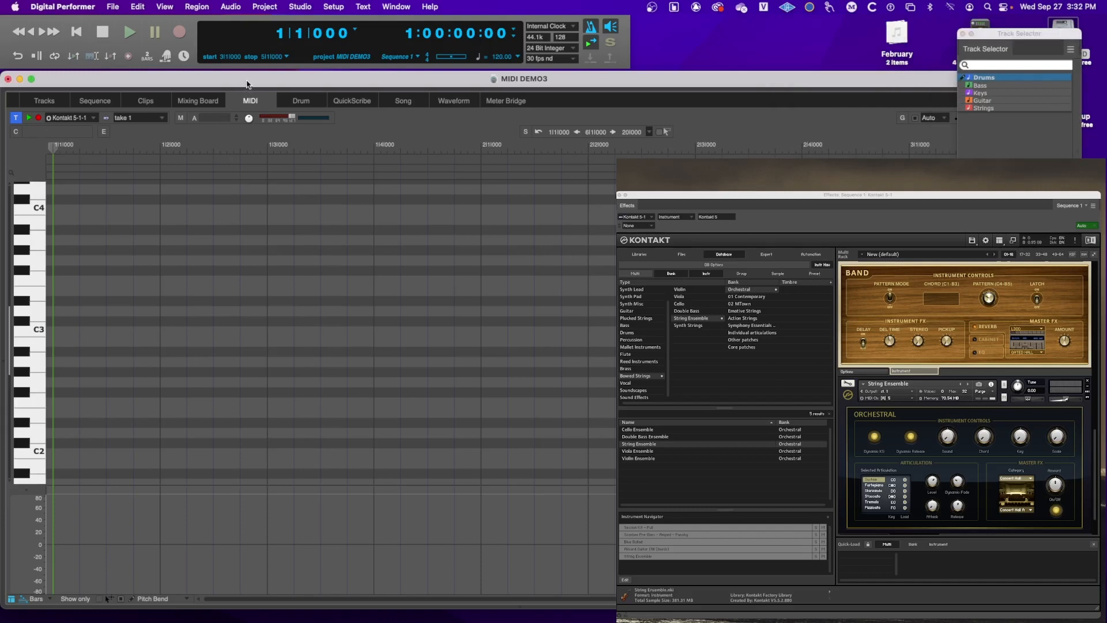
# Move the Track Selector away from the grid settings and enable Snap To Grid
pyautogui.press('super+bracketleft')
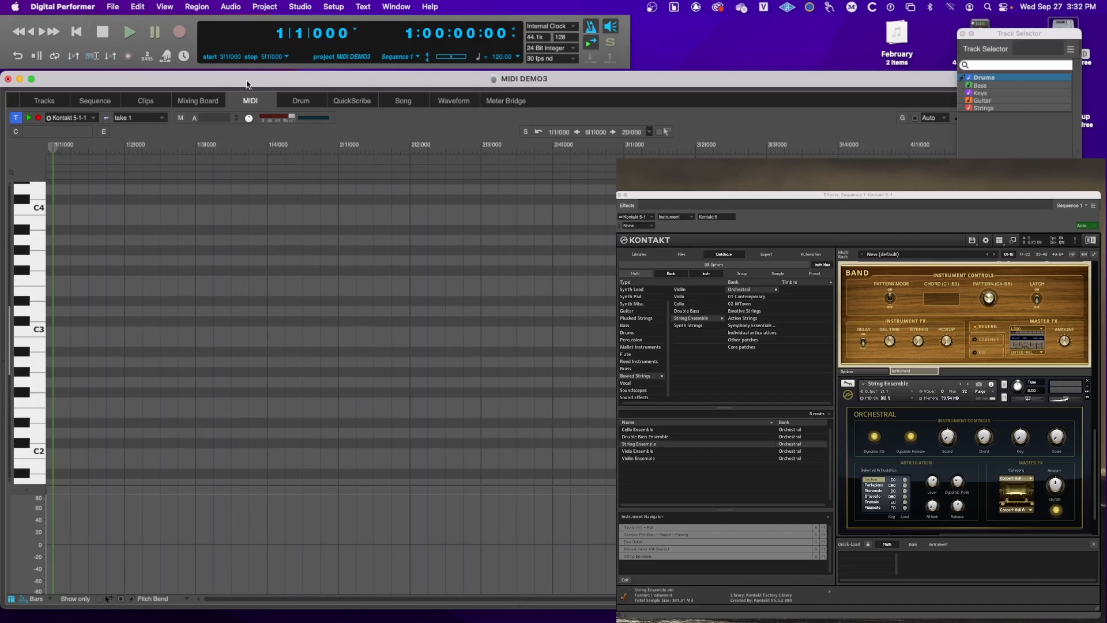
pyautogui.press('super+bracketleft')
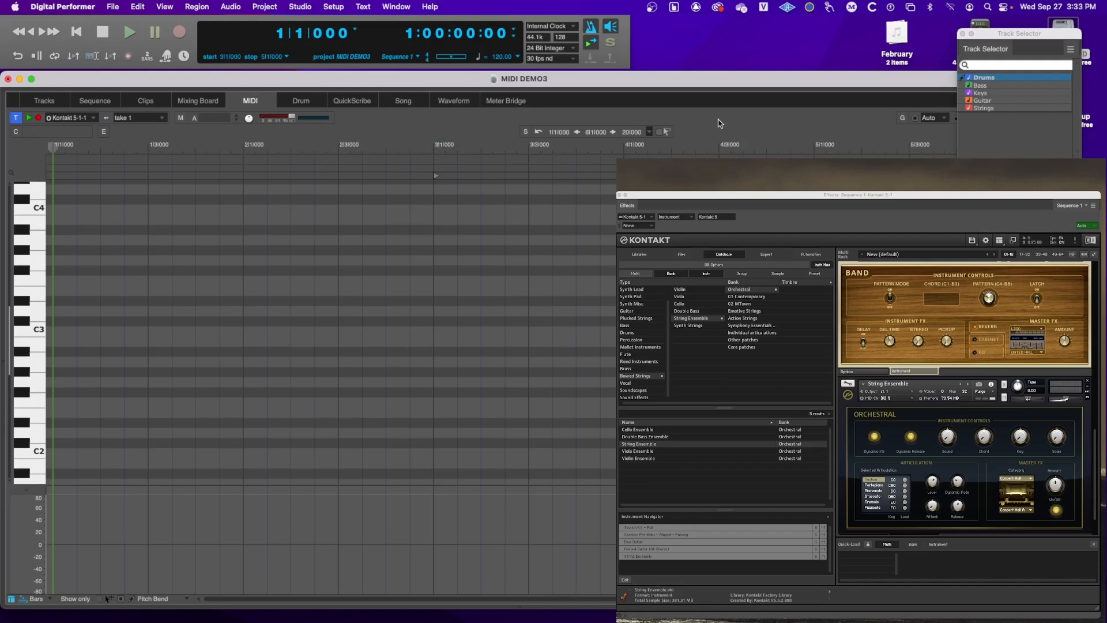
pyautogui.moveTo(994, 35); pyautogui.dragTo(1030, 70)
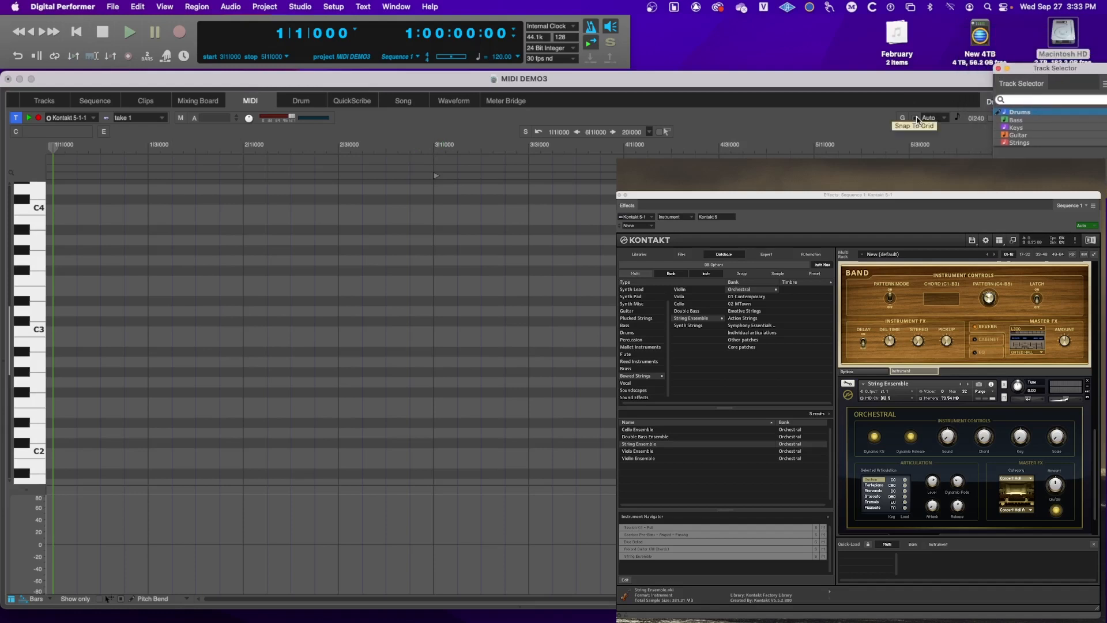
pyautogui.click(917, 119)
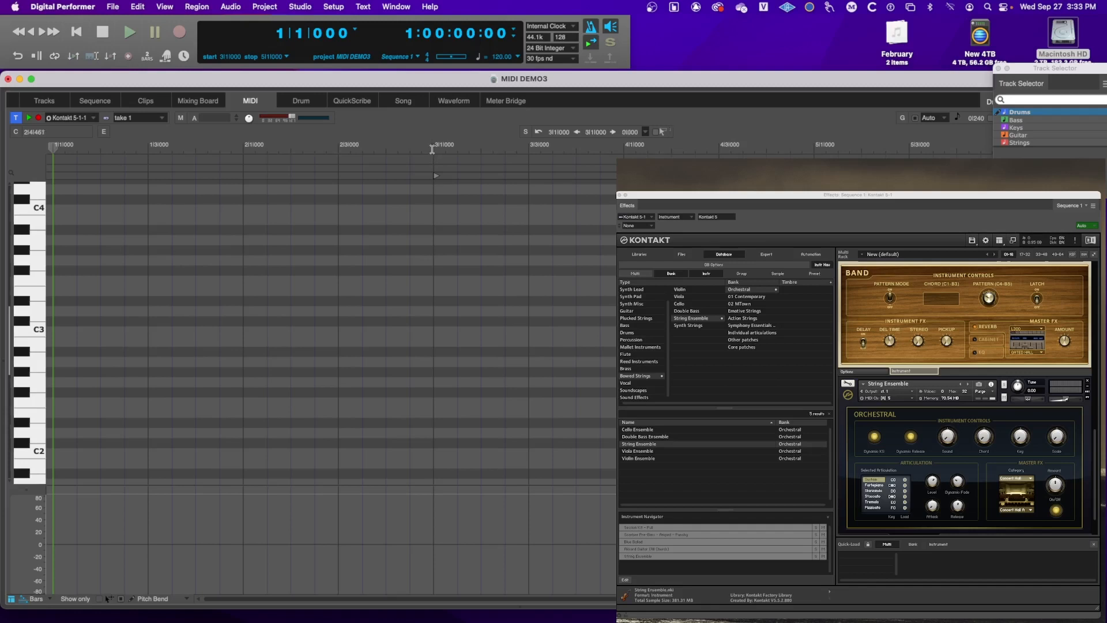
# Select the time range 1|1|000 to 3|1|000 and set it as the repeating memory playback range
pyautogui.moveTo(432, 149); pyautogui.dragTo(28, 167)
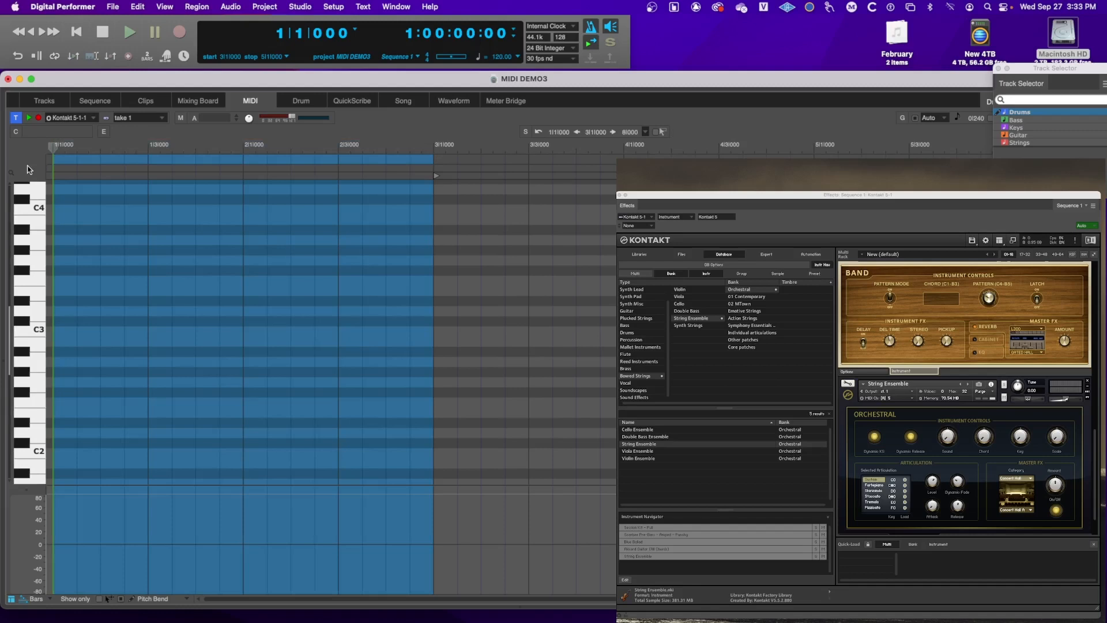
pyautogui.click(92, 58)
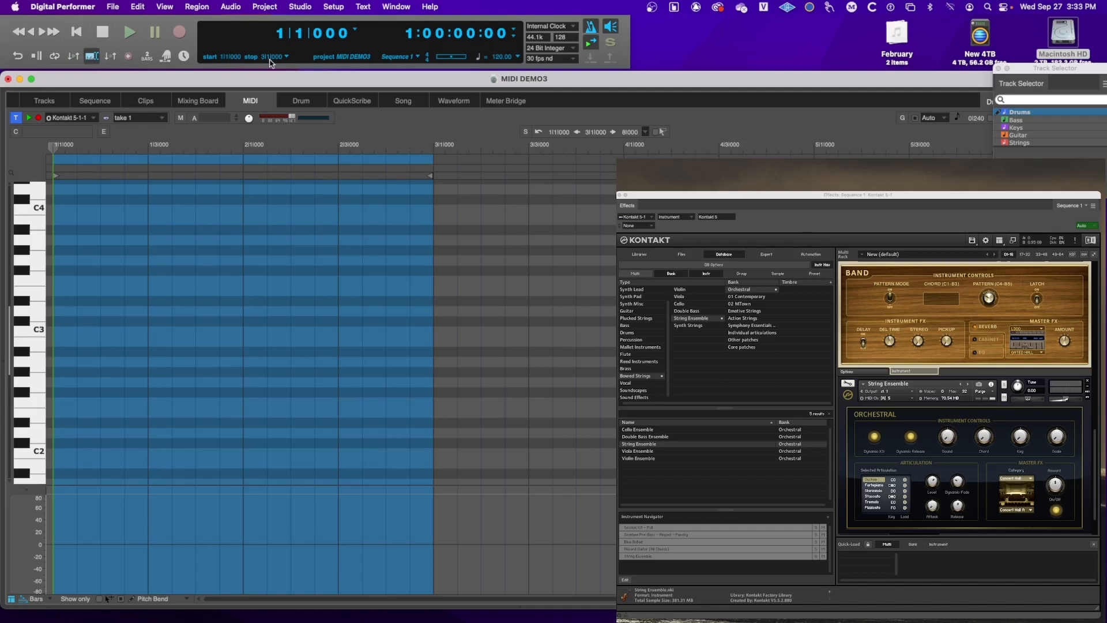
pyautogui.click(55, 56)
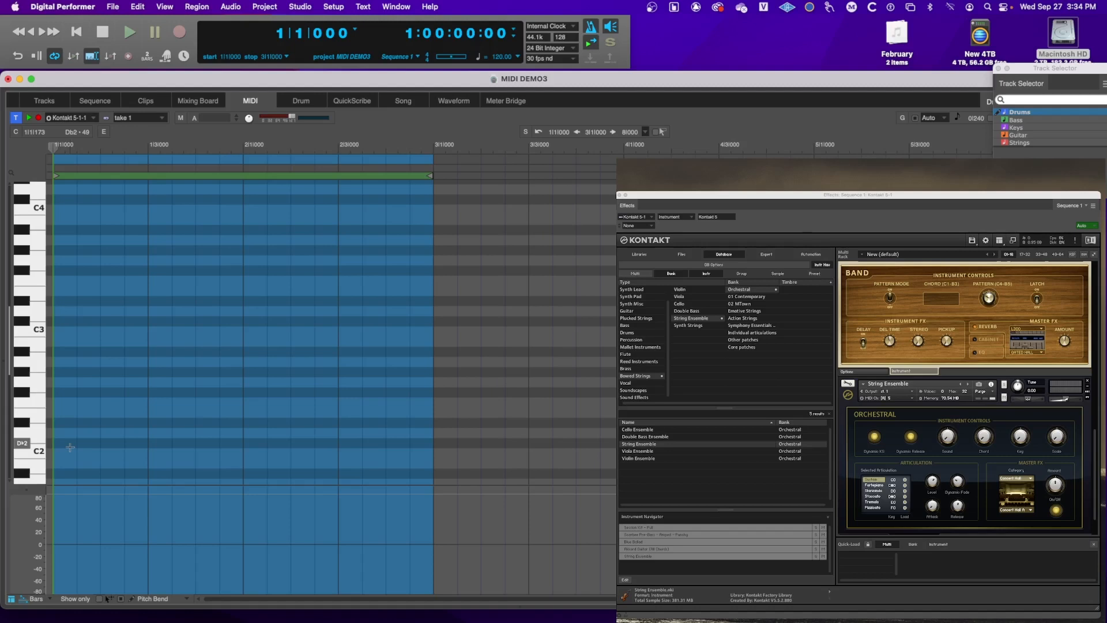
# Display the tool palette beside the looped measures and clear the time range selection
pyautogui.hotkey('shift', 'o')
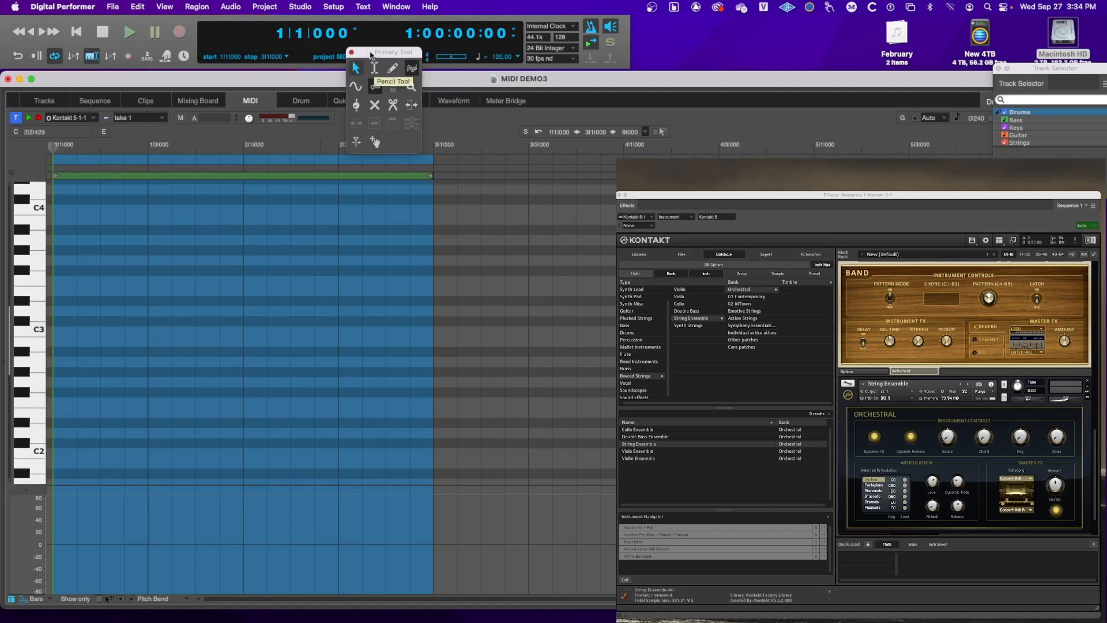
pyautogui.moveTo(371, 55); pyautogui.dragTo(515, 120)
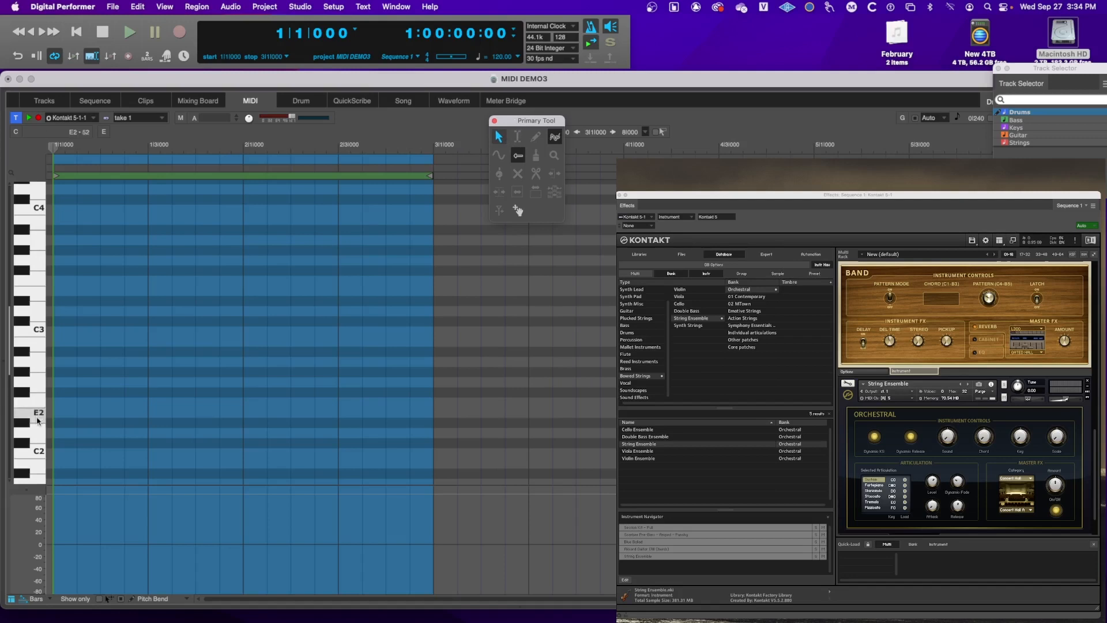
pyautogui.click(60, 450)
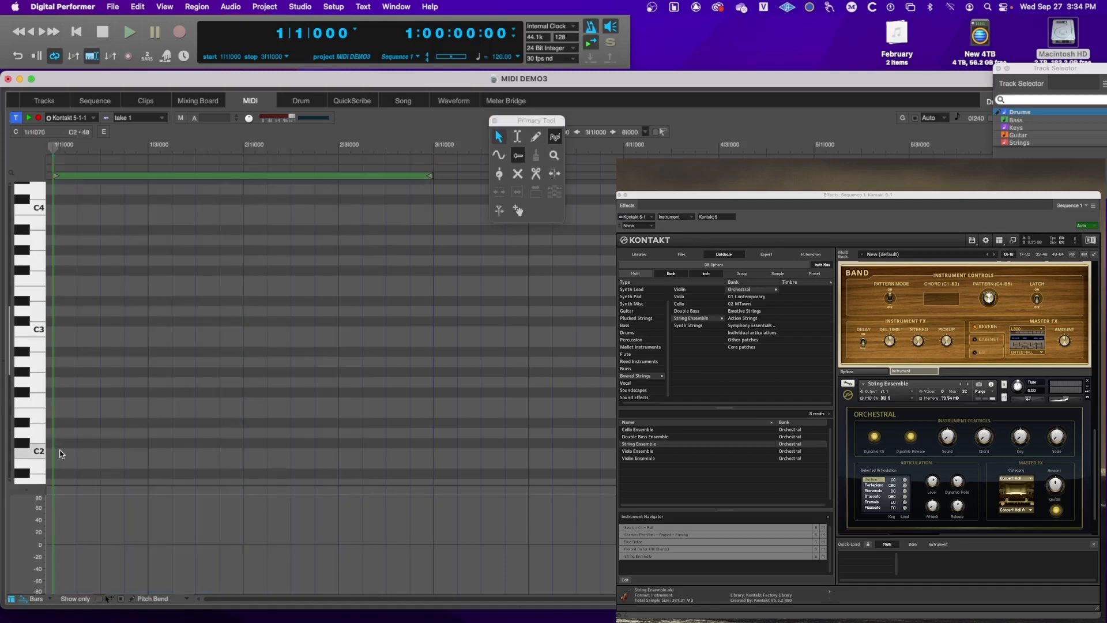
pyautogui.press('p')
pyautogui.click(61, 451)
pyautogui.press('a')
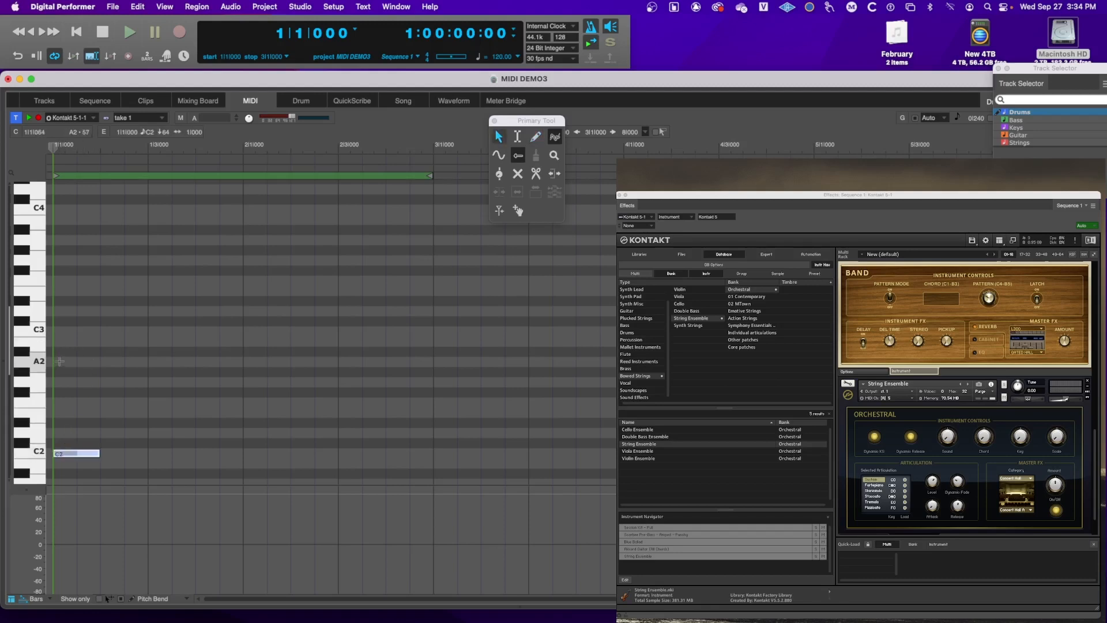
pyautogui.press('Delete')
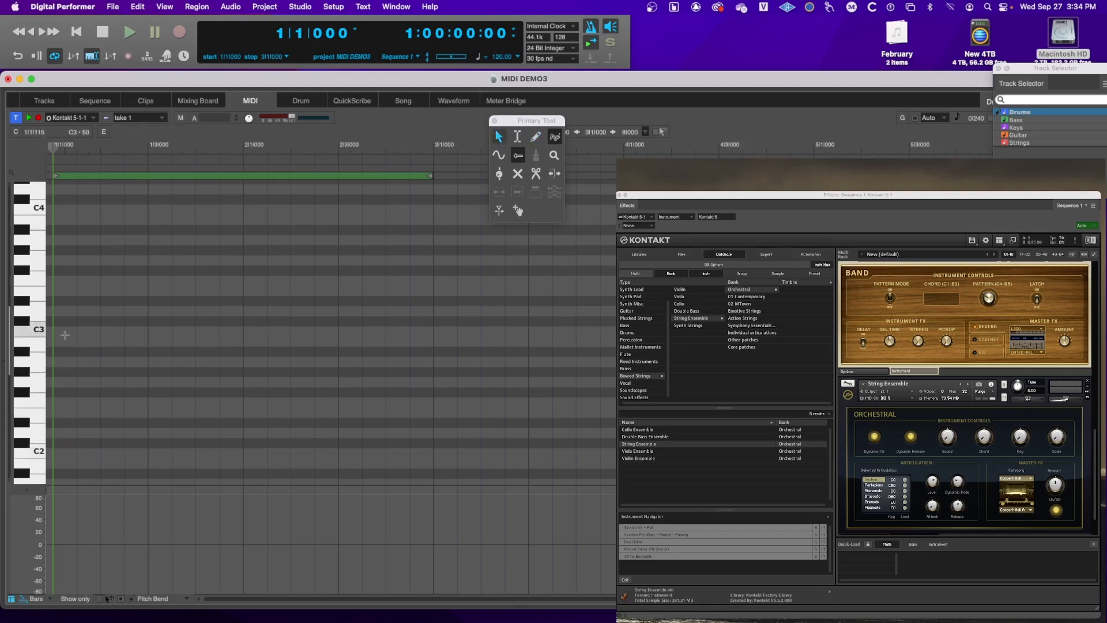
# Draw a one-beat C3 note at 1|1|000 with the Pencil tool
pyautogui.press('p')
pyautogui.click(55, 331)
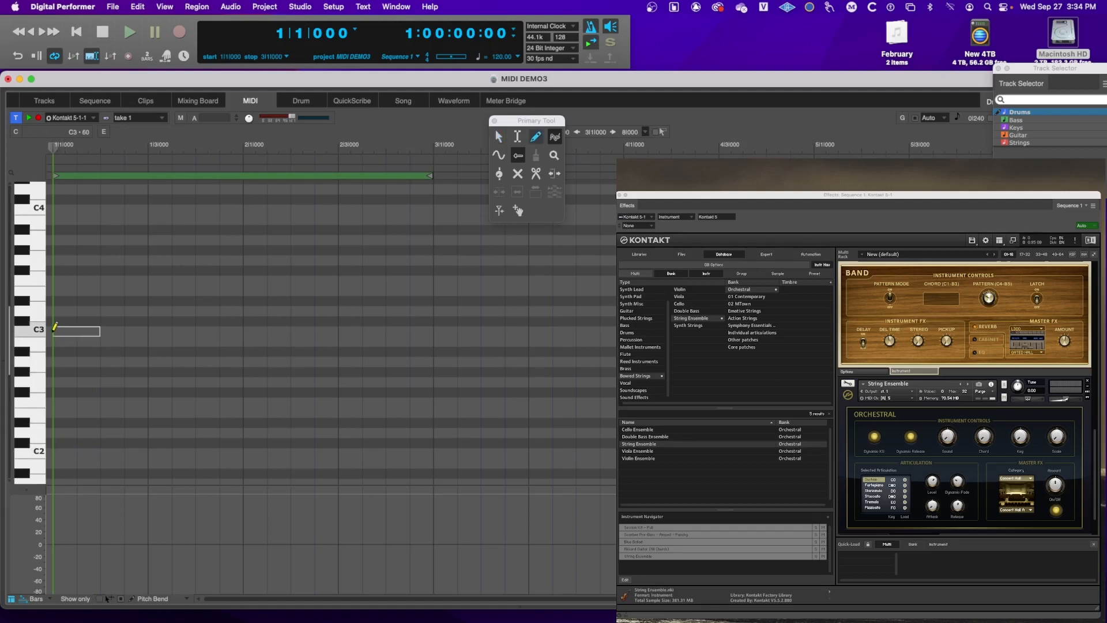
pyautogui.press('a')
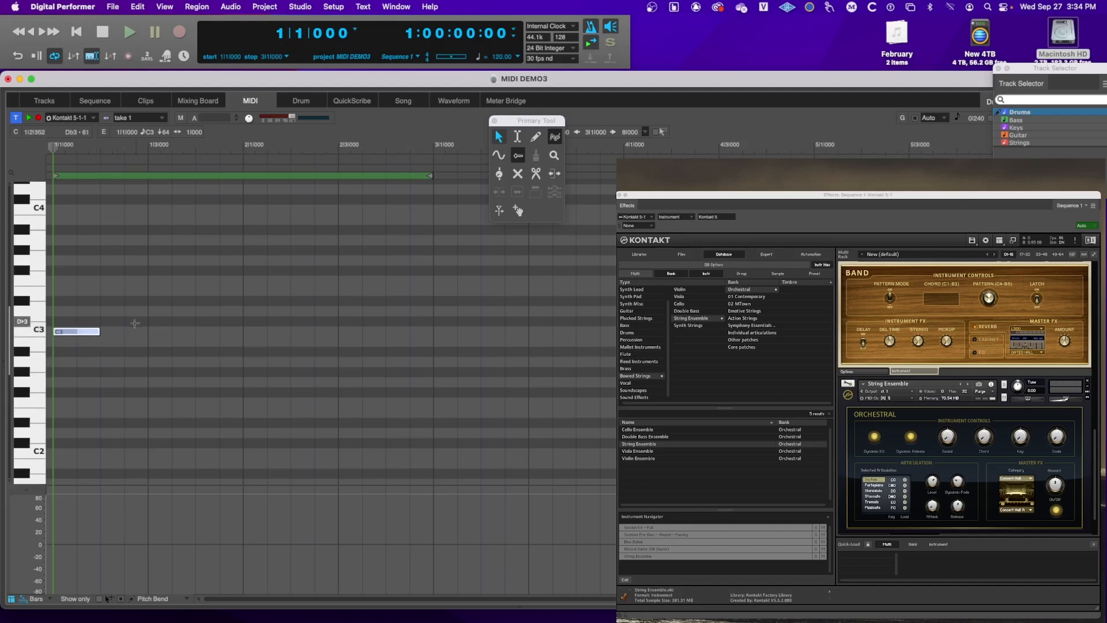
# Draw one-beat C3 notes on the remaining seven beats through 2|4|000 and play back the loop
pyautogui.press('p')
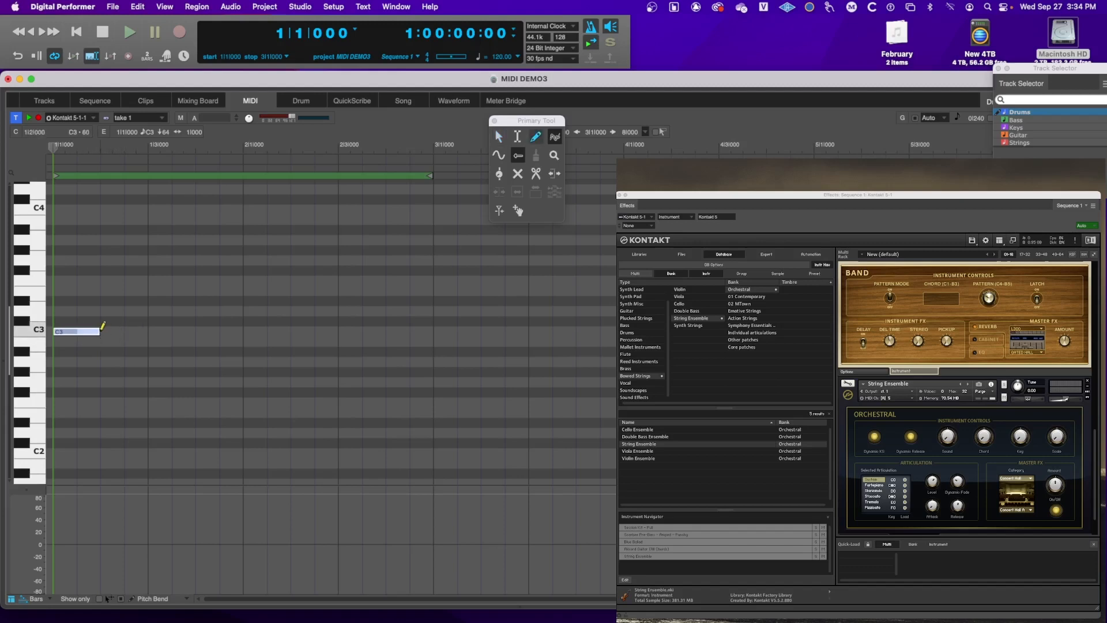
pyautogui.click(106, 332)
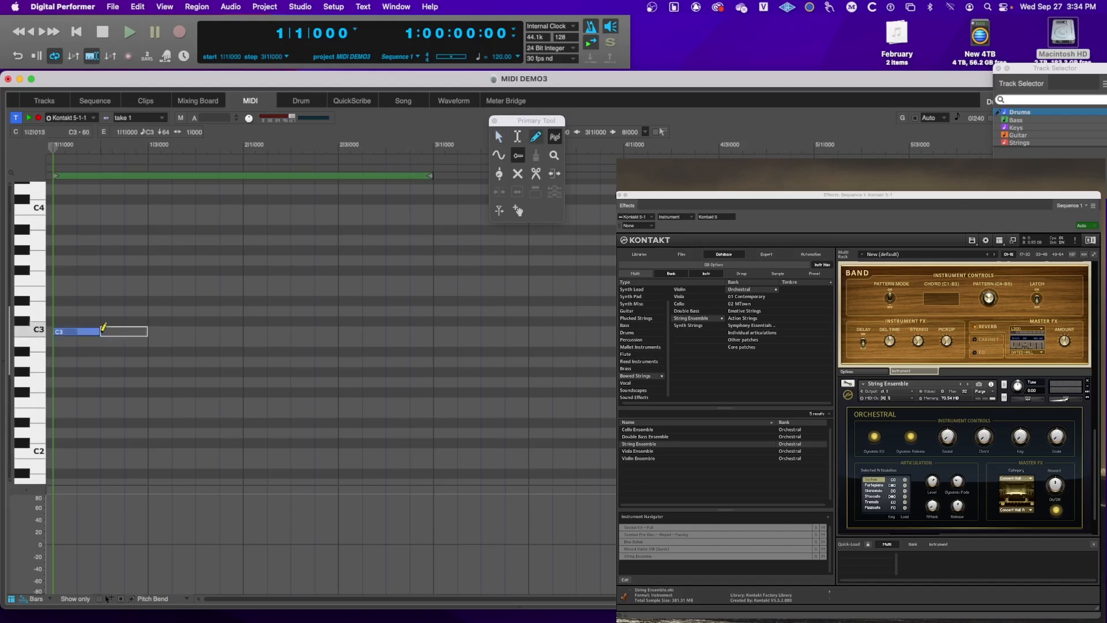
pyautogui.click(152, 332)
pyautogui.click(199, 333)
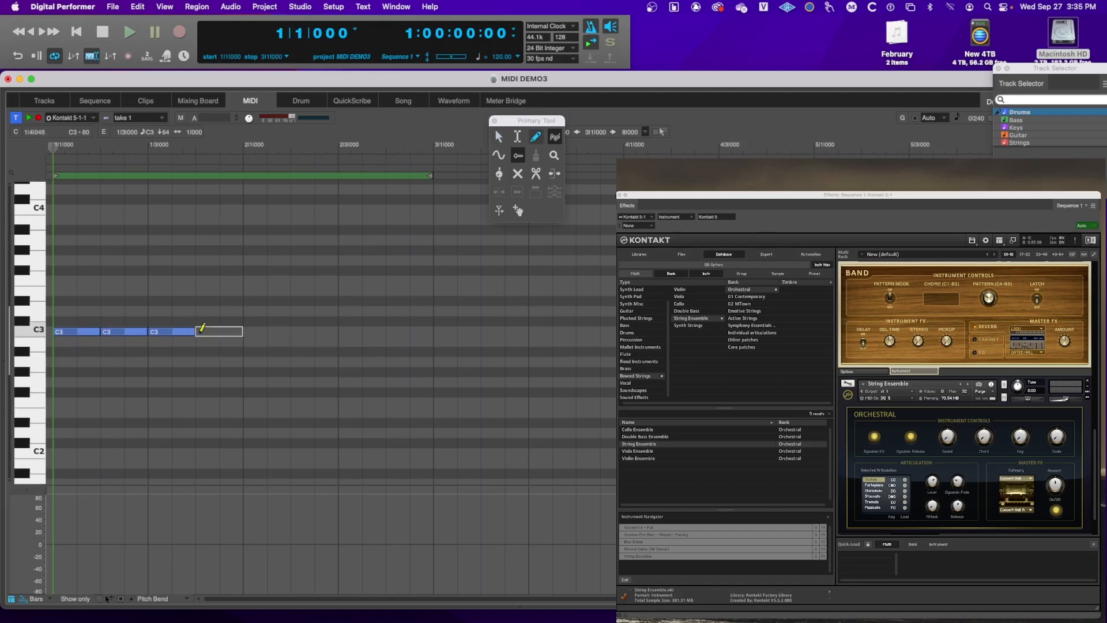
pyautogui.click(250, 332)
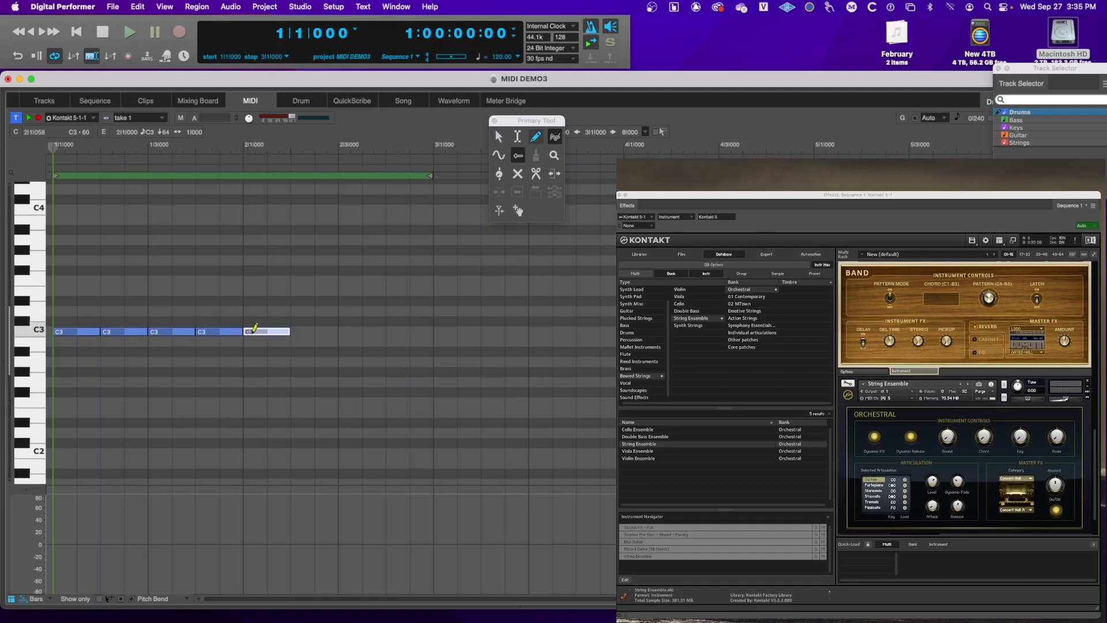
pyautogui.click(296, 332)
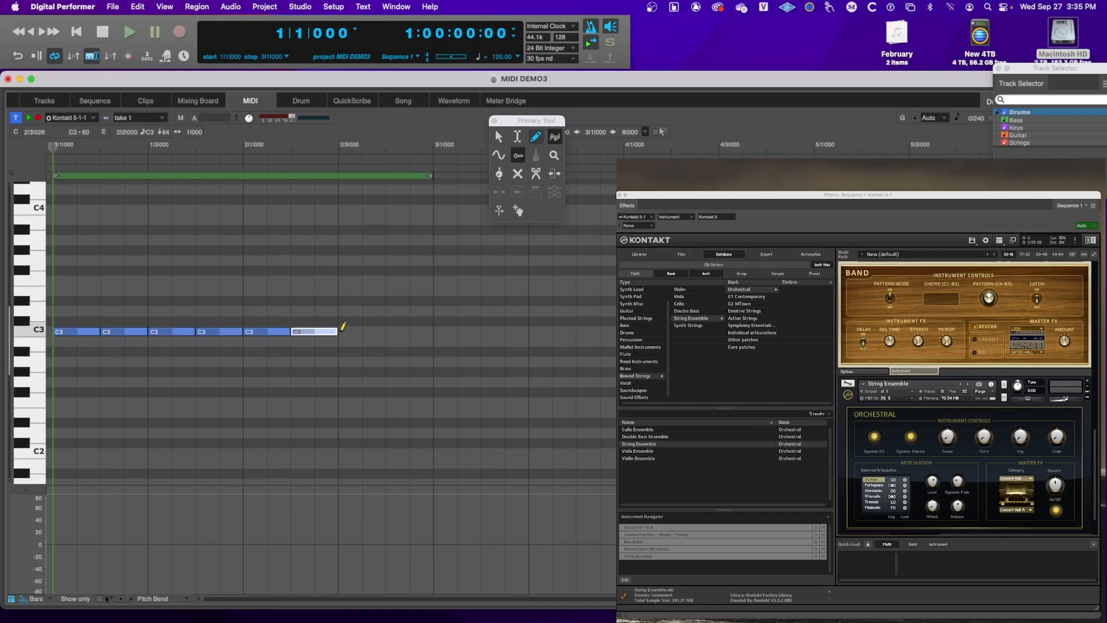
pyautogui.click(345, 332)
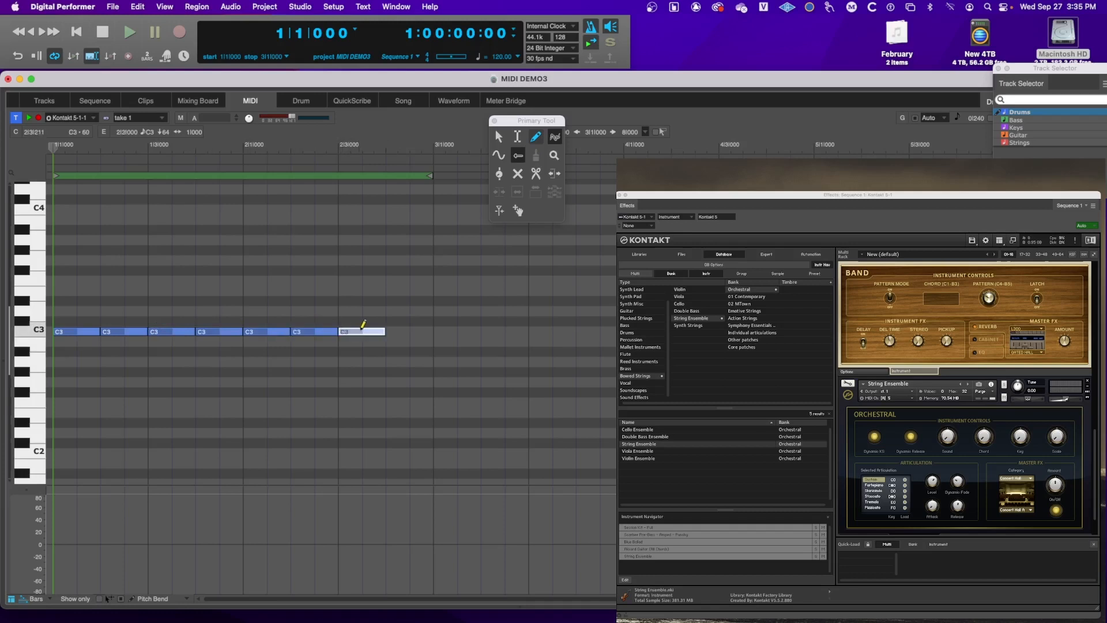
pyautogui.click(393, 327)
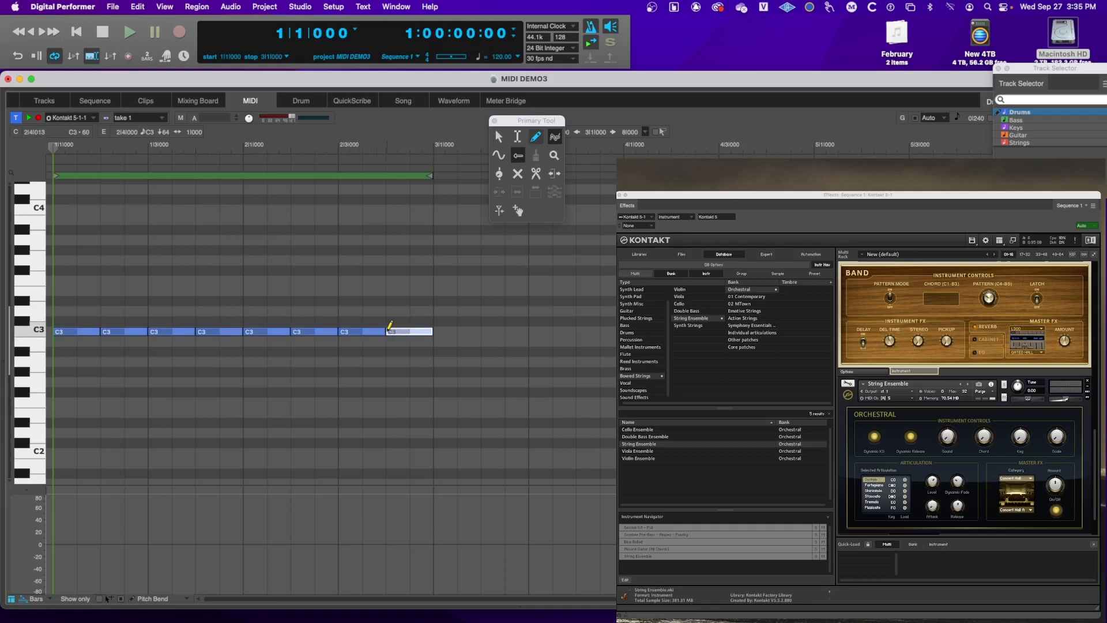
pyautogui.press('a')
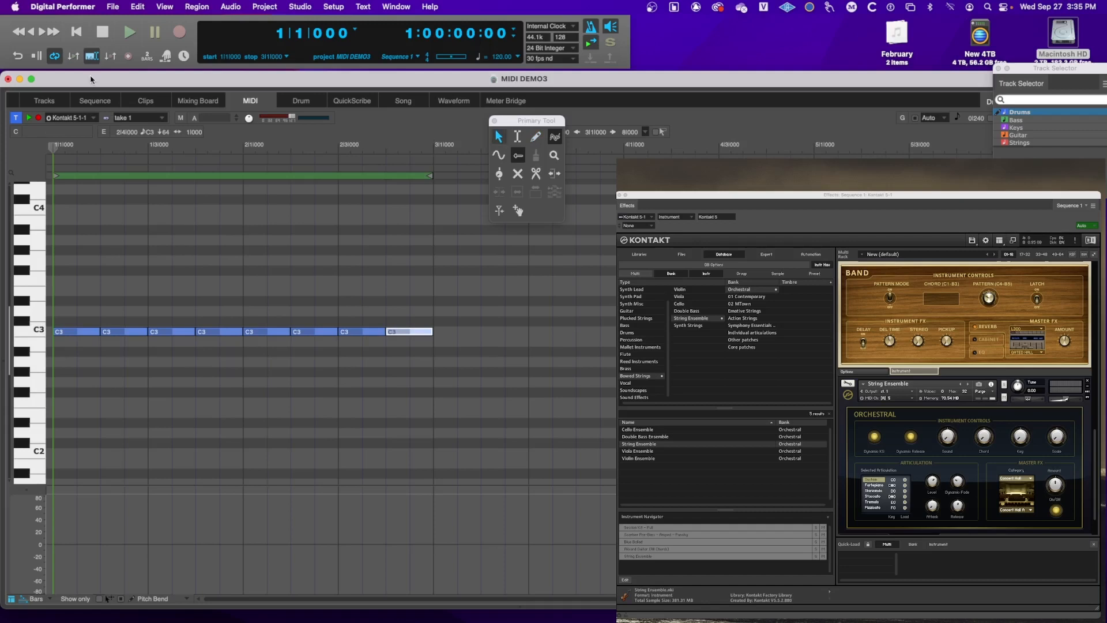
pyautogui.press('space')
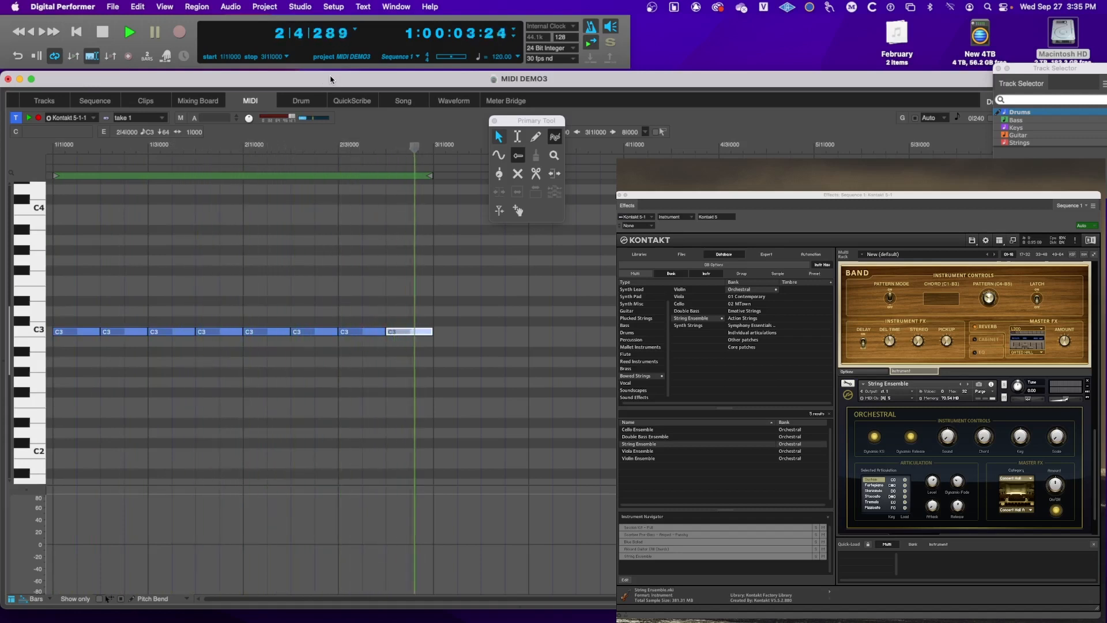
pyautogui.press('space')
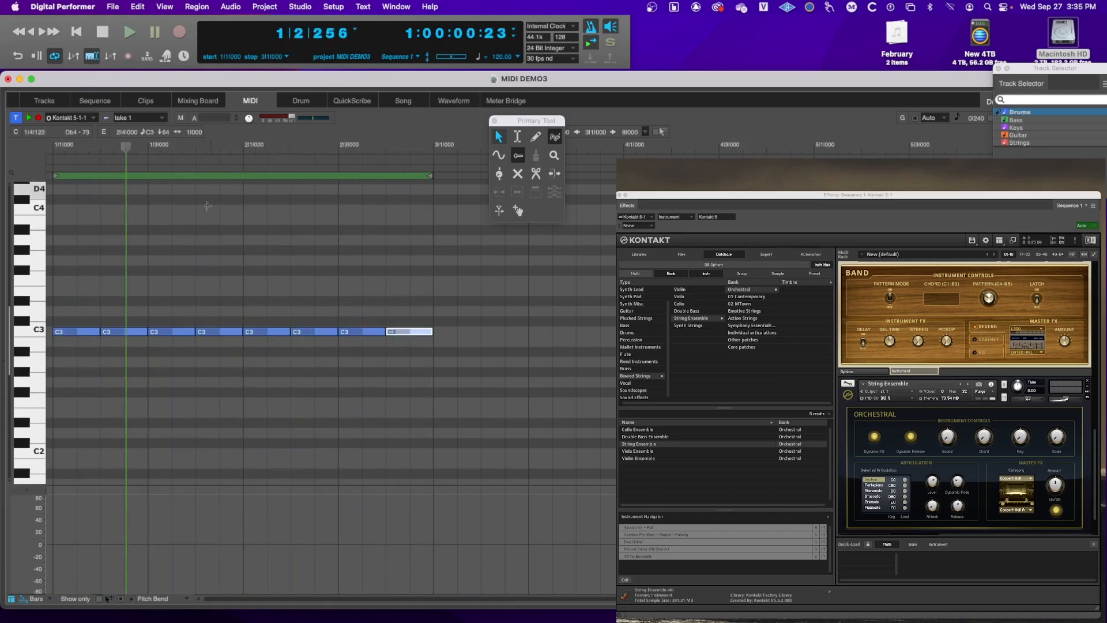
# Delete the C3 notes at 1|2|000, 1|4|000 and 2|3|000, and play back the looped pattern
pyautogui.click(113, 337)
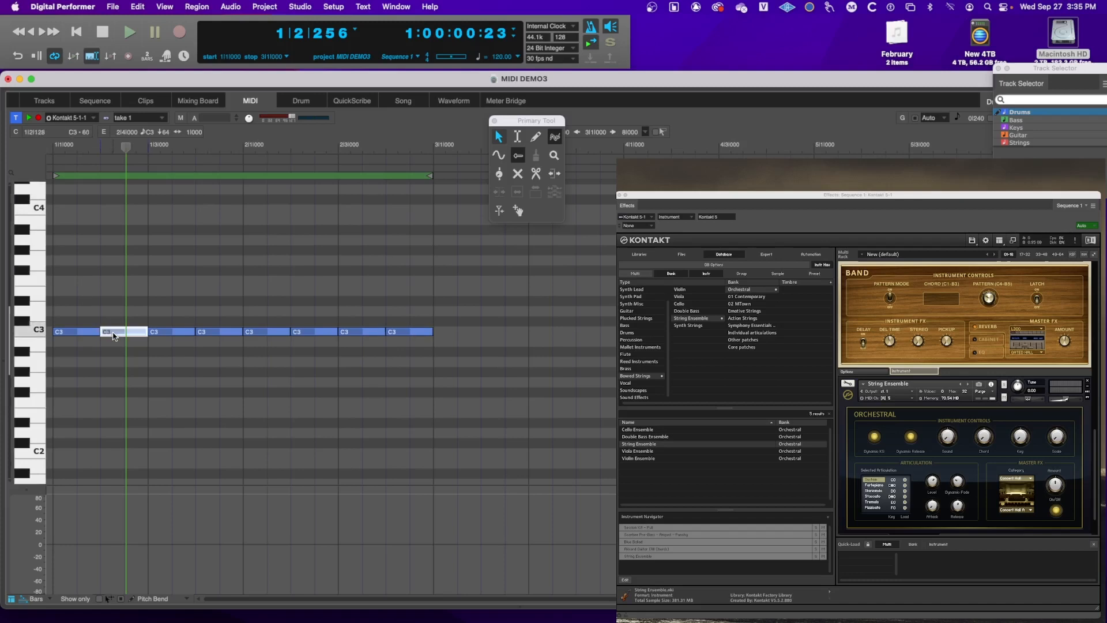
pyautogui.press('BackSpace')
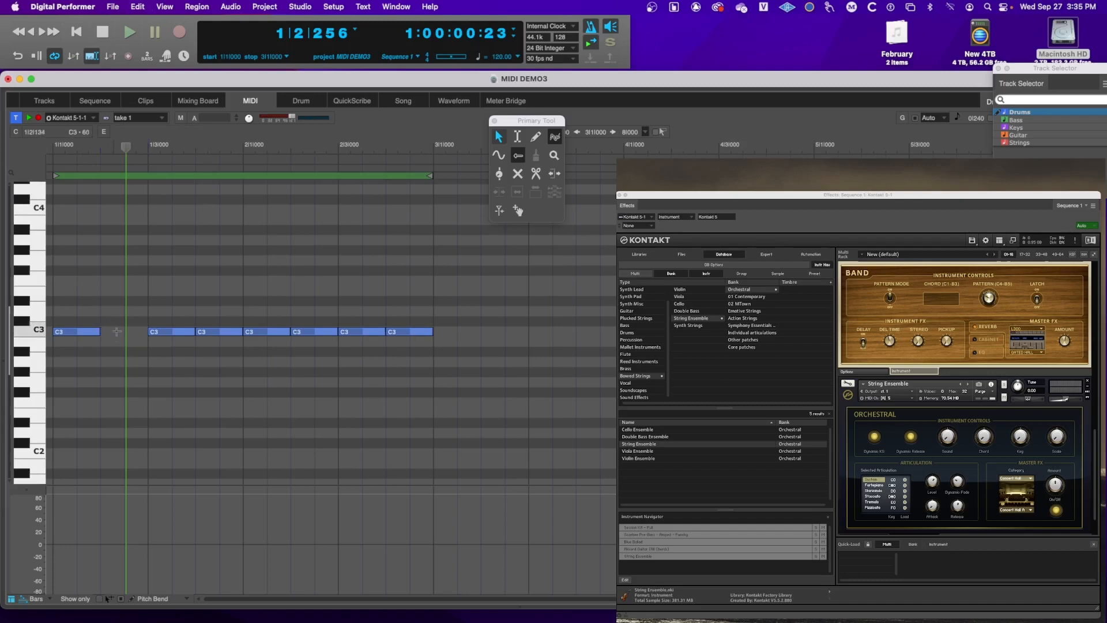
pyautogui.click(217, 334)
pyautogui.press('BackSpace')
pyautogui.click(358, 333)
pyautogui.press('BackSpace')
pyautogui.press('space')
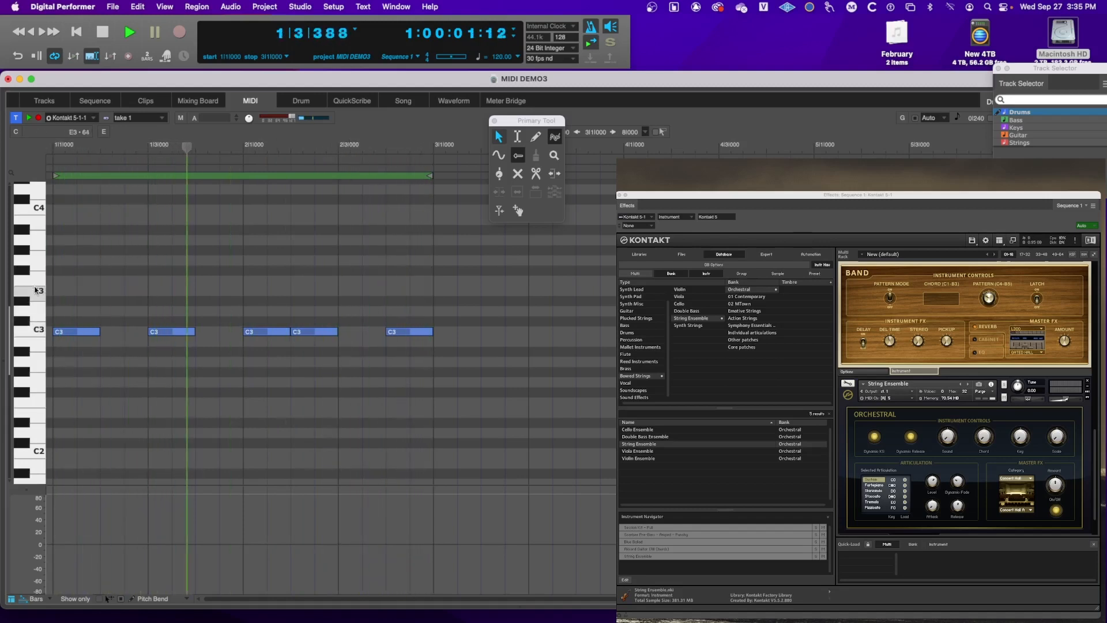
pyautogui.press('space')
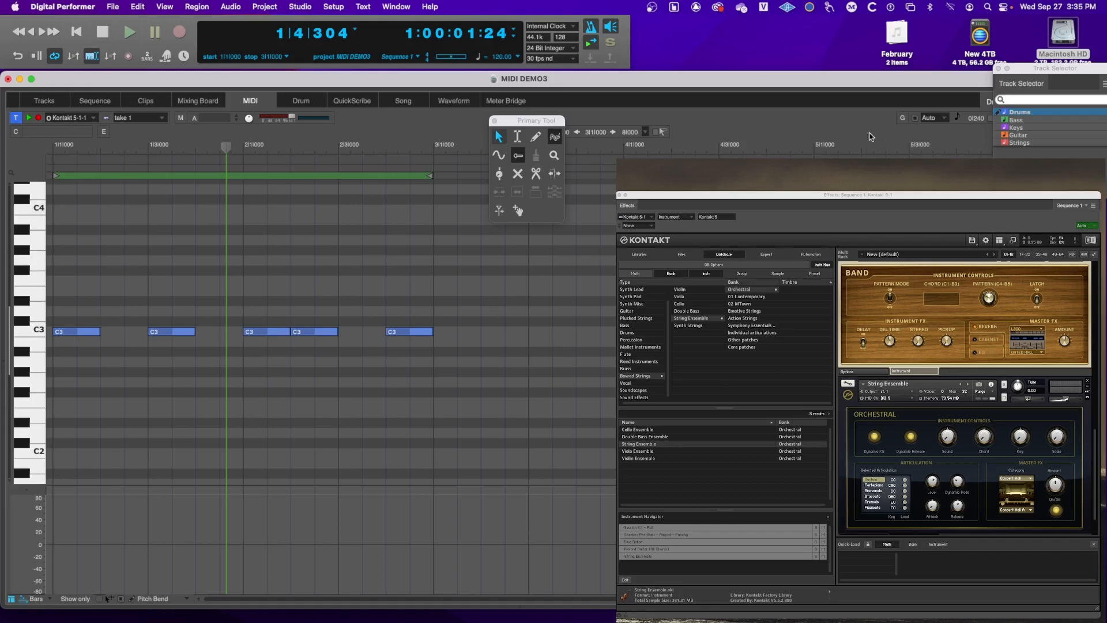
# Set the edit grid to Fixed with an eighth-note resolution of 0|240
pyautogui.click(937, 118)
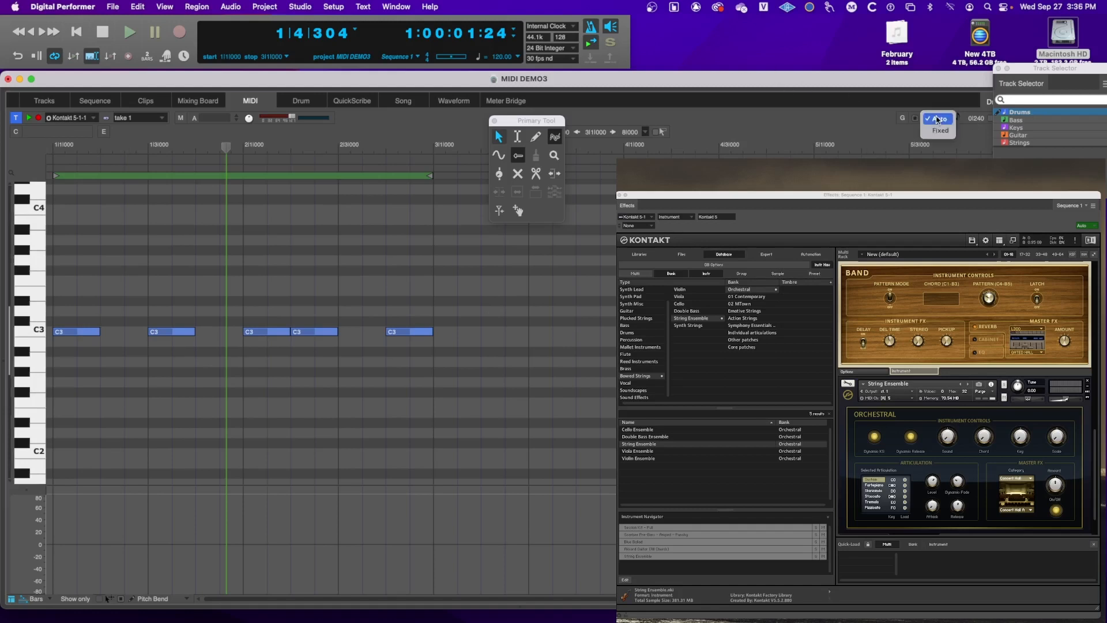
pyautogui.click(937, 131)
pyautogui.click(958, 119)
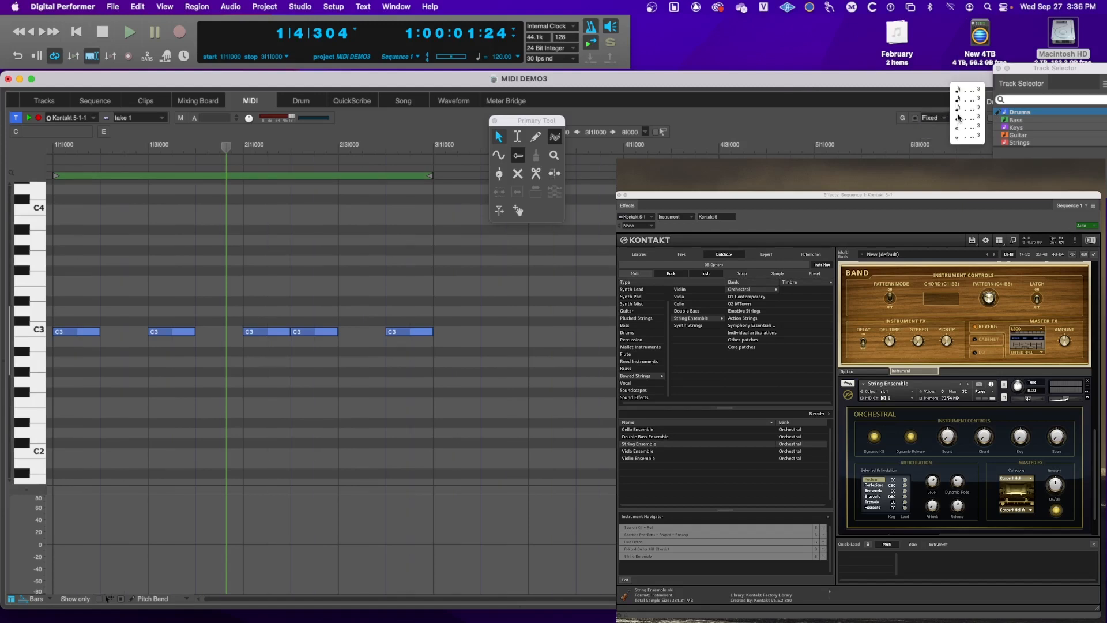
pyautogui.click(957, 109)
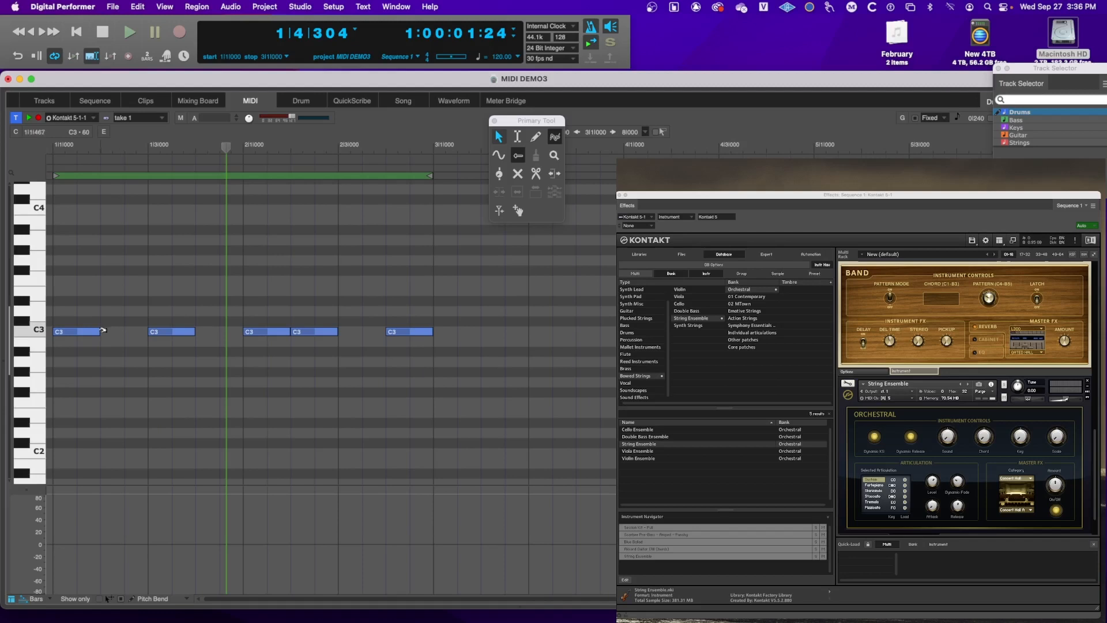
# Shorten all five C3 notes to eighth notes of 0|240
pyautogui.moveTo(104, 330); pyautogui.dragTo(100, 331)
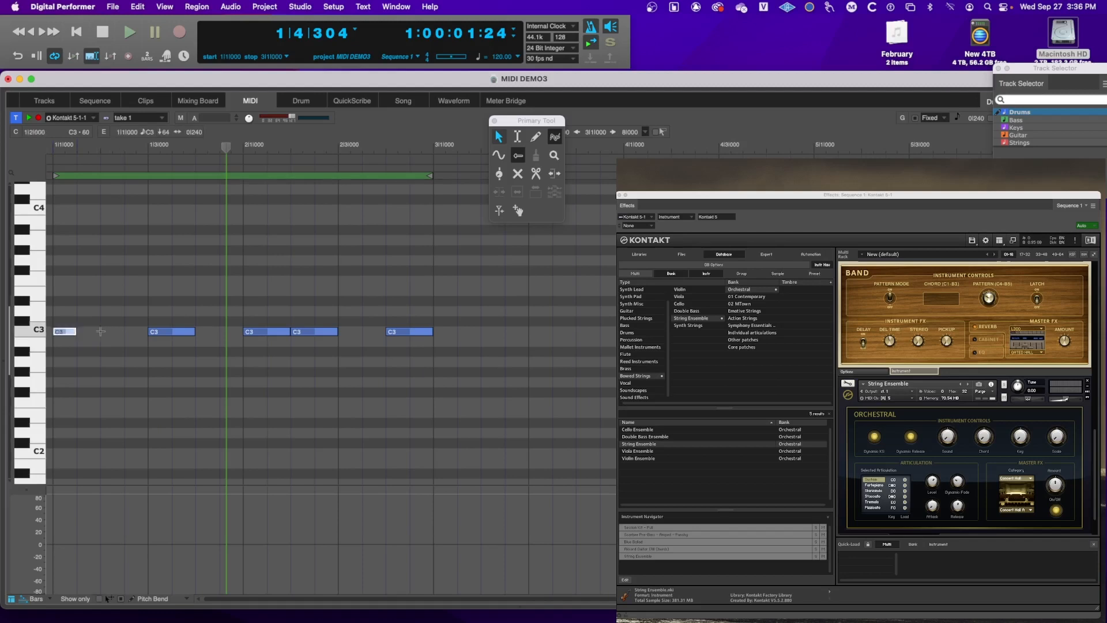
pyautogui.click(197, 330)
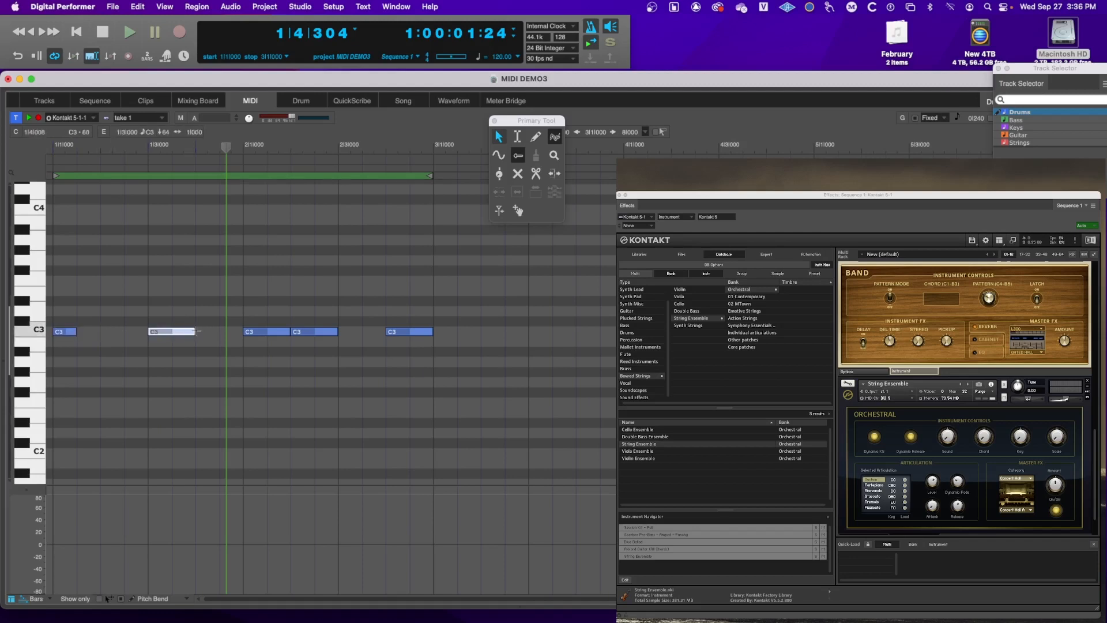
pyautogui.moveTo(197, 331); pyautogui.dragTo(171, 331)
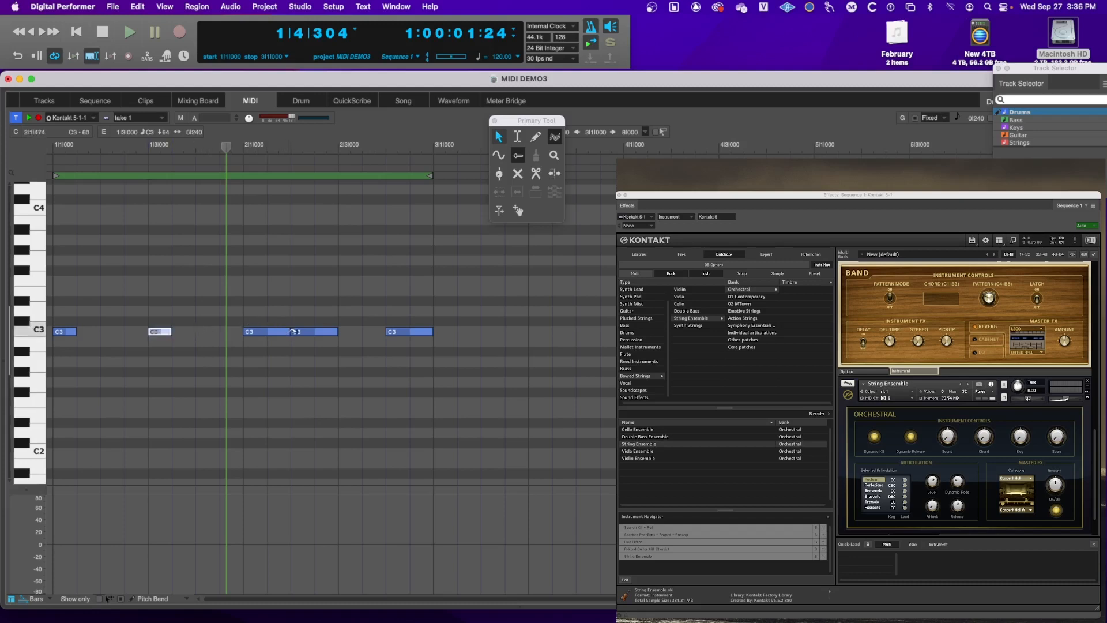
pyautogui.click(289, 332)
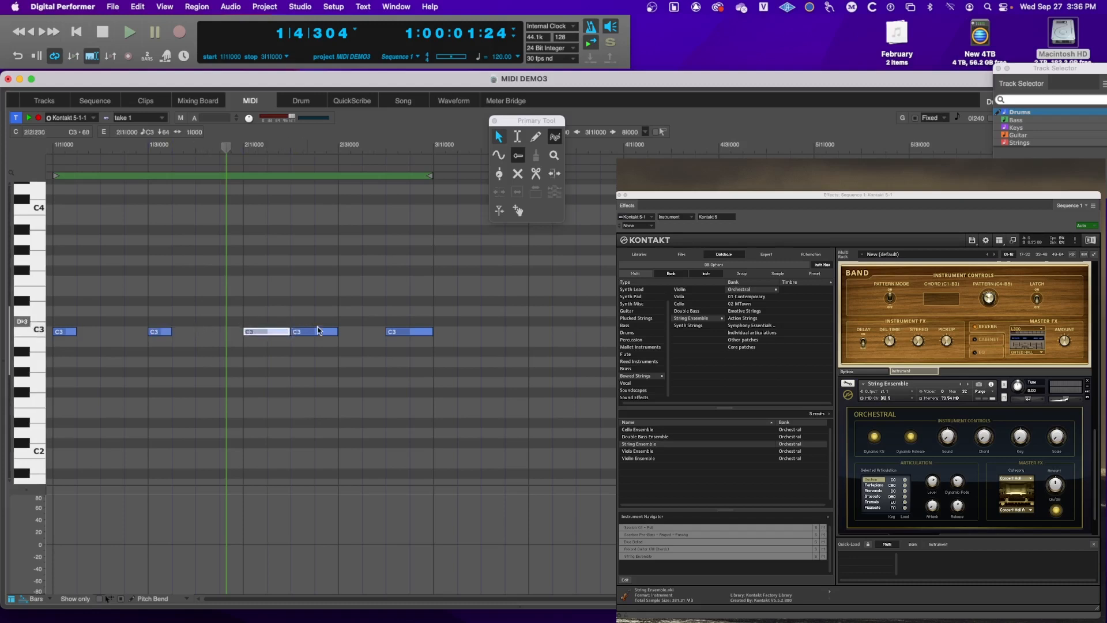
pyautogui.moveTo(342, 331); pyautogui.dragTo(314, 331)
pyautogui.click(436, 331)
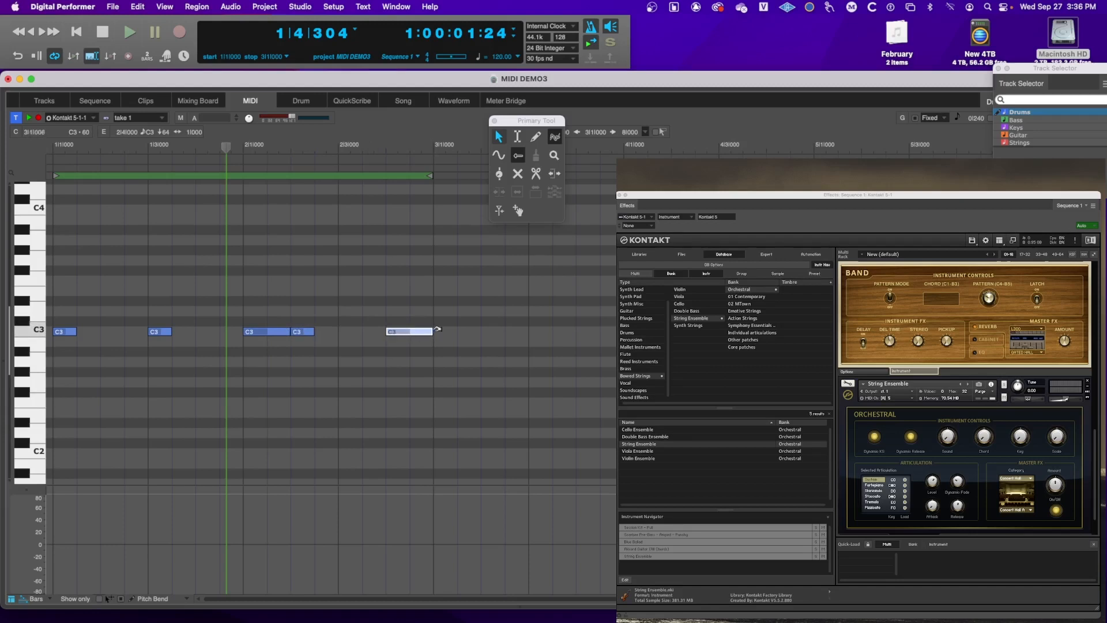
pyautogui.moveTo(433, 332); pyautogui.dragTo(410, 332)
pyautogui.moveTo(292, 332); pyautogui.dragTo(267, 331)
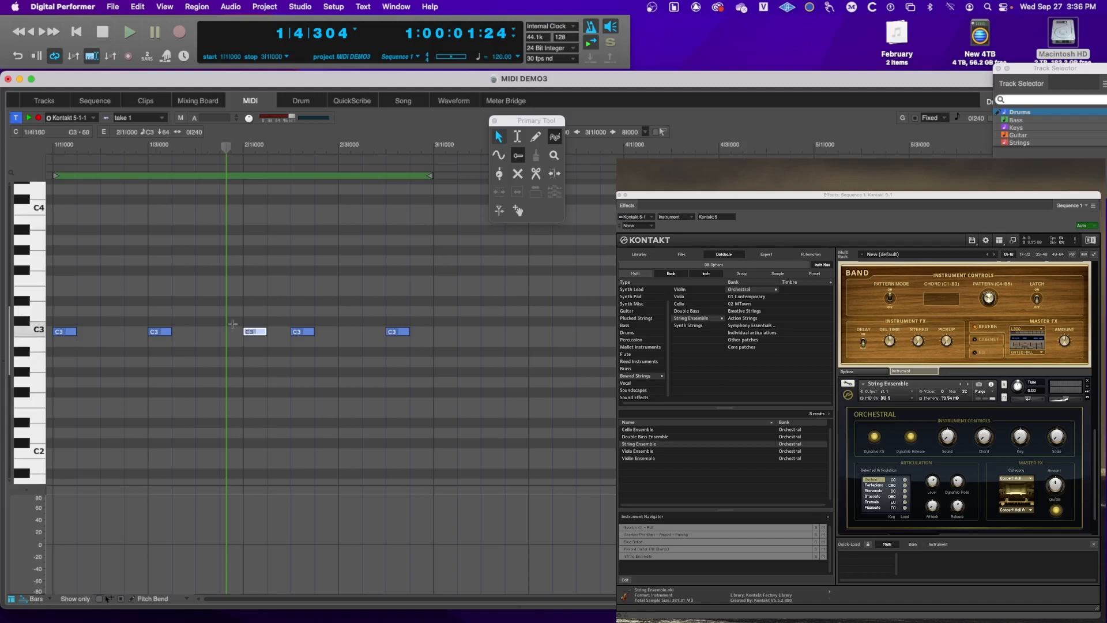
# Compare selecting C3 notes with audible editing on and off, leaving it switched on
pyautogui.click(178, 350)
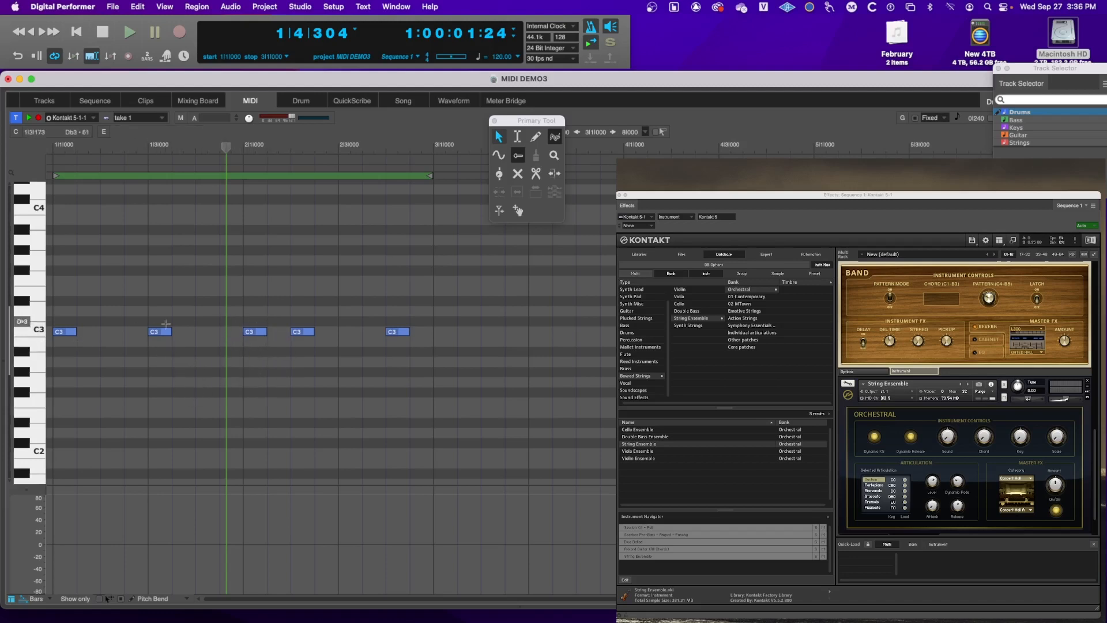
pyautogui.click(161, 334)
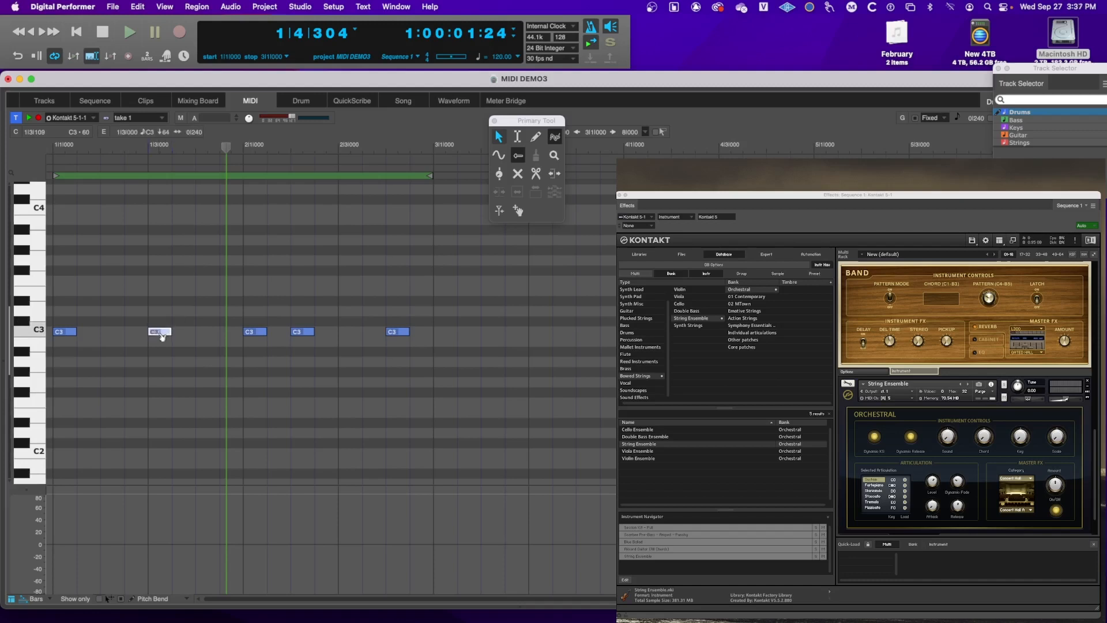
pyautogui.click(612, 29)
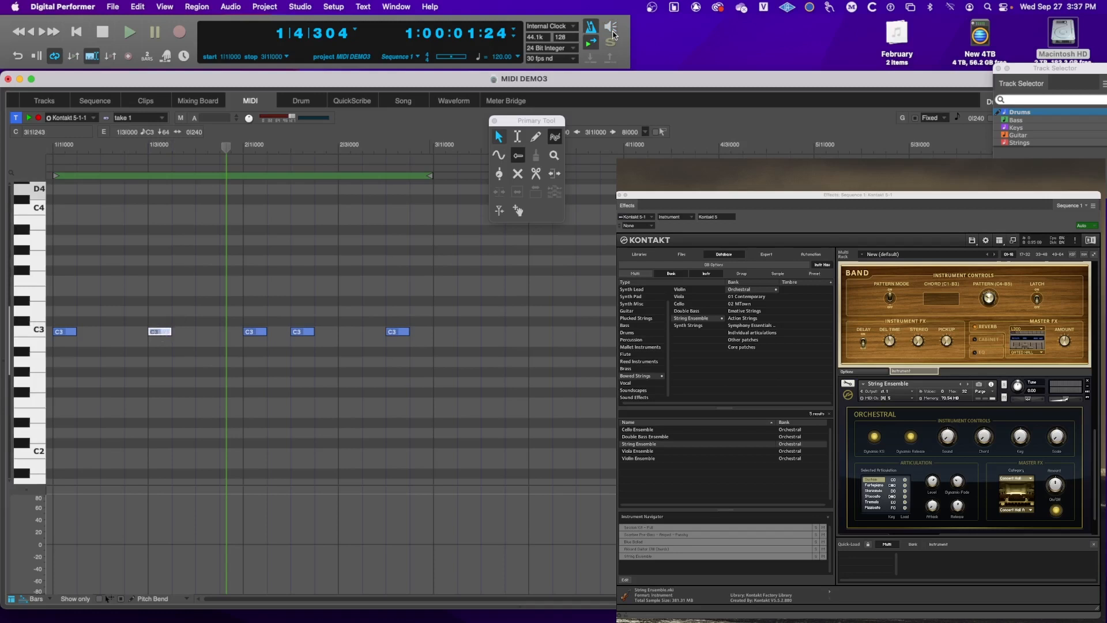
pyautogui.click(63, 333)
pyautogui.click(612, 26)
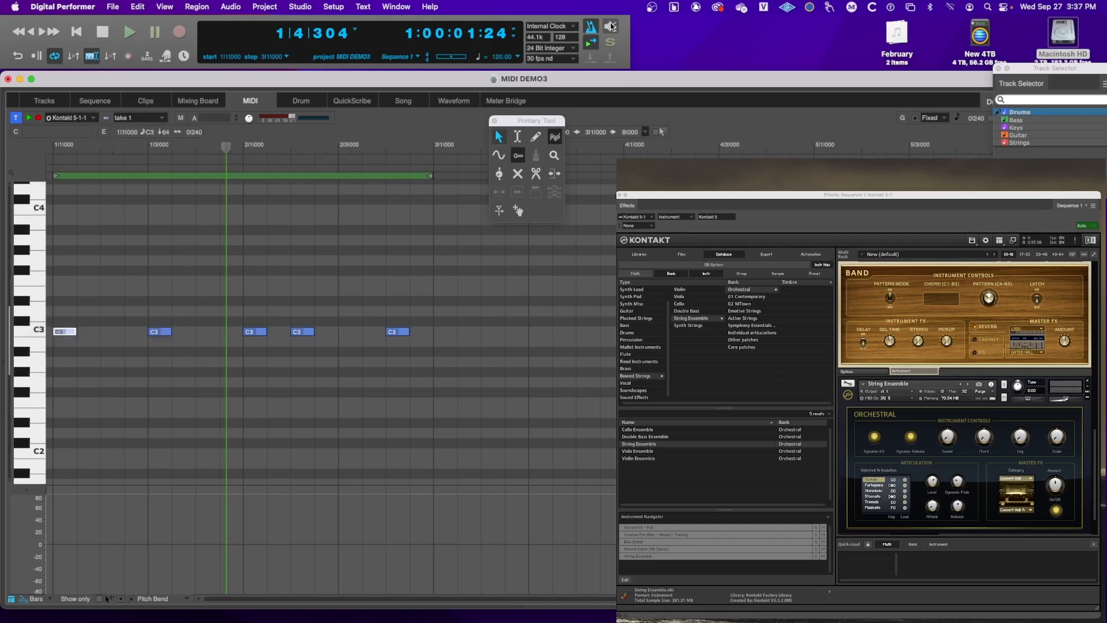
# Copy the C3 note at 1|3|000 to 1|4|240, and undo the copy
pyautogui.click(167, 334)
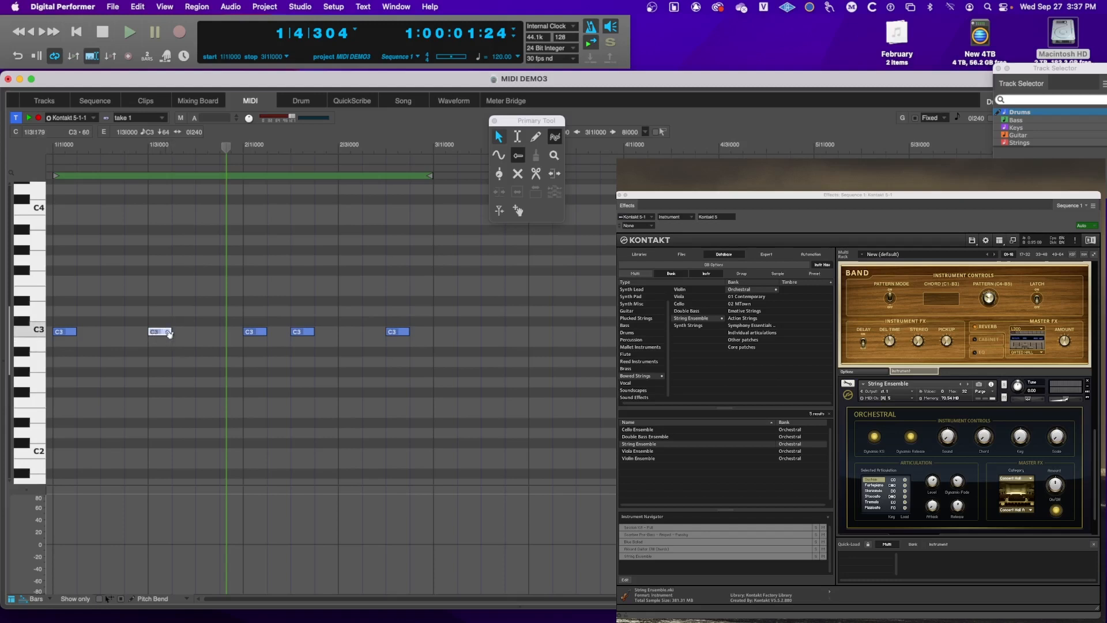
pyautogui.moveTo(168, 333); pyautogui.dragTo(194, 331)
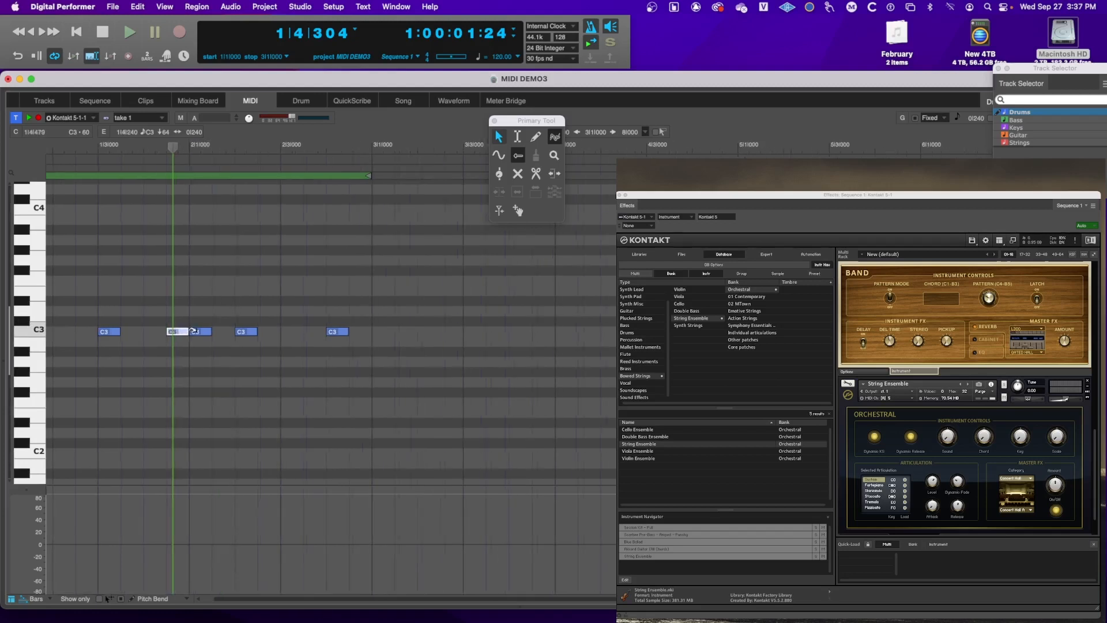
pyautogui.hscroll(-3, 193, 331)
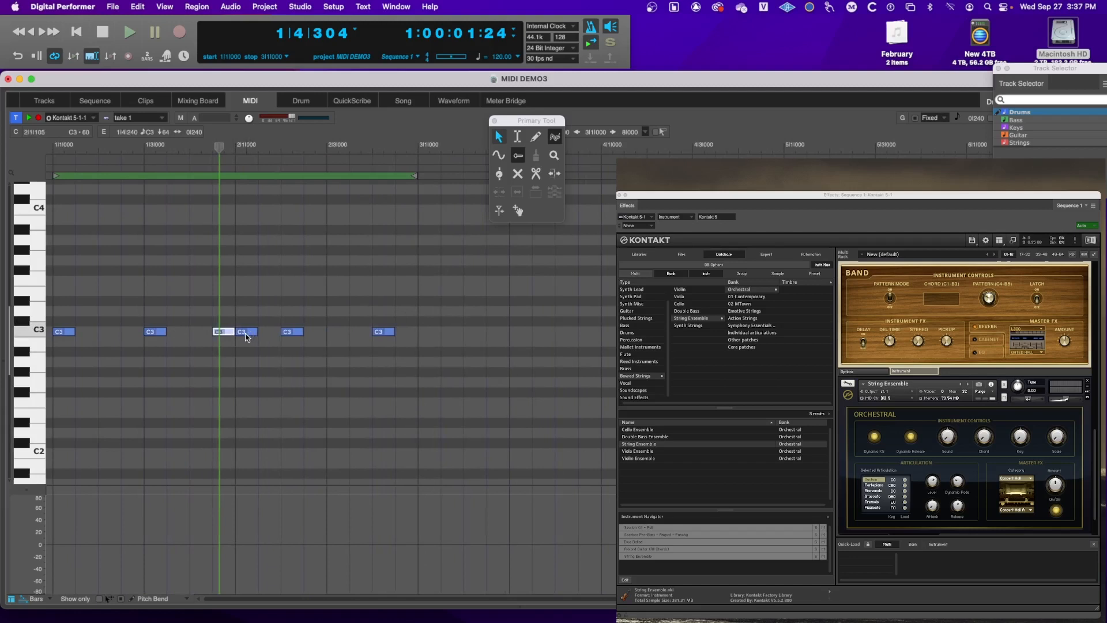
pyautogui.press('super+z')
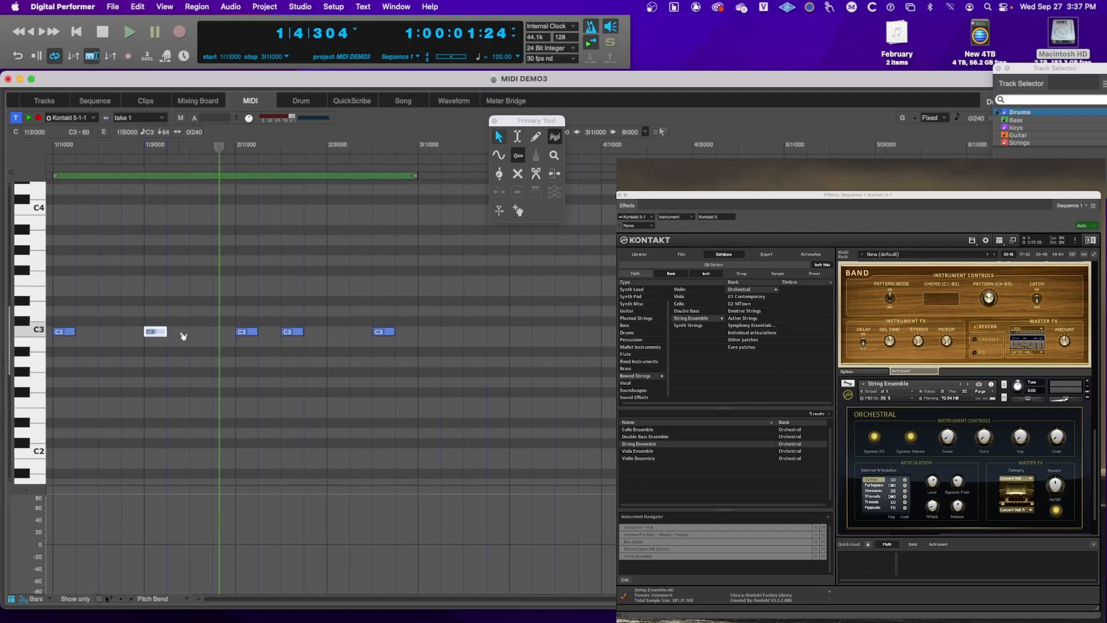
# Duplicate the C3 note at 1|3|000 to 1|3|240, and repeat the one at 2|2|000 to 2|2|240 and 2|3|000
pyautogui.press('super+d')
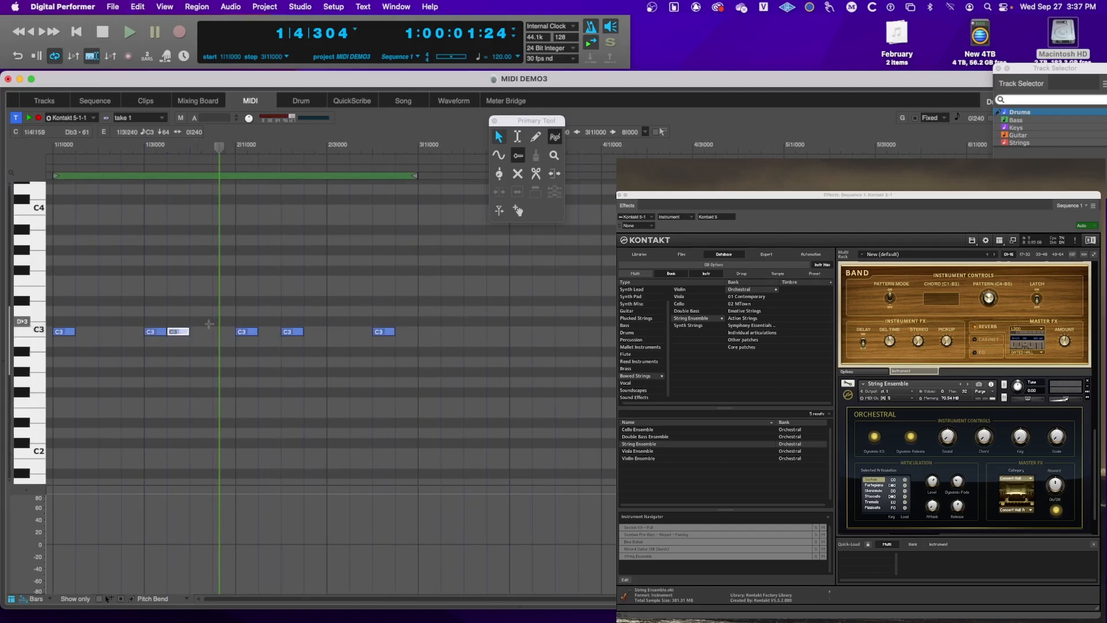
pyautogui.click(299, 332)
pyautogui.press('super+d')
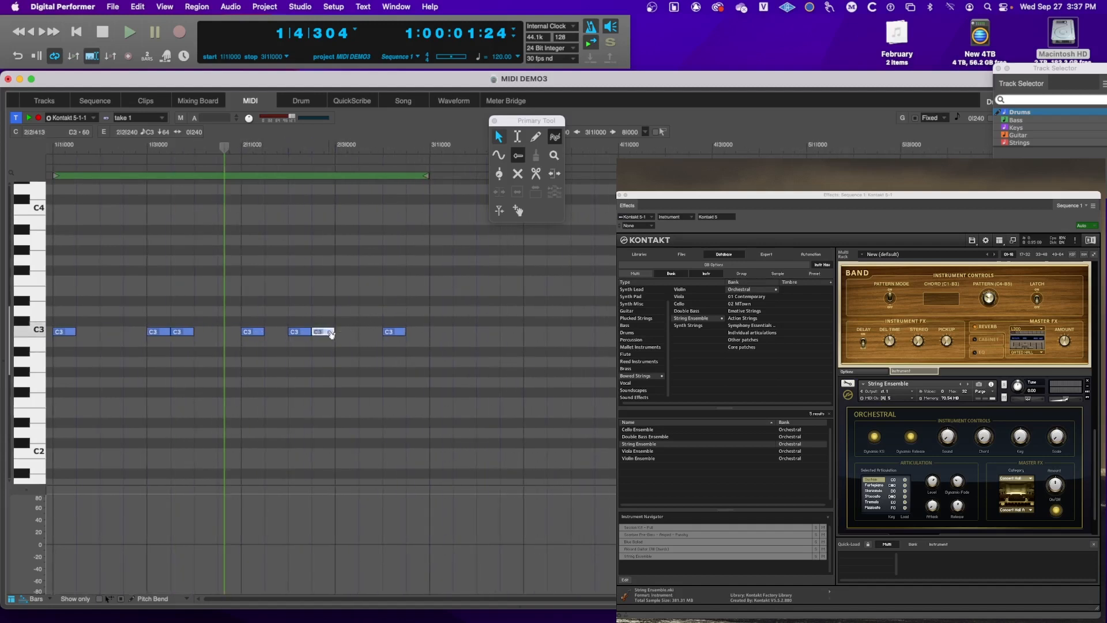
pyautogui.press('super+d')
# Copy the first C3 note to 1|2|000 and play back the loop from the start
pyautogui.moveTo(73, 333); pyautogui.dragTo(121, 334)
pyautogui.press('Return')
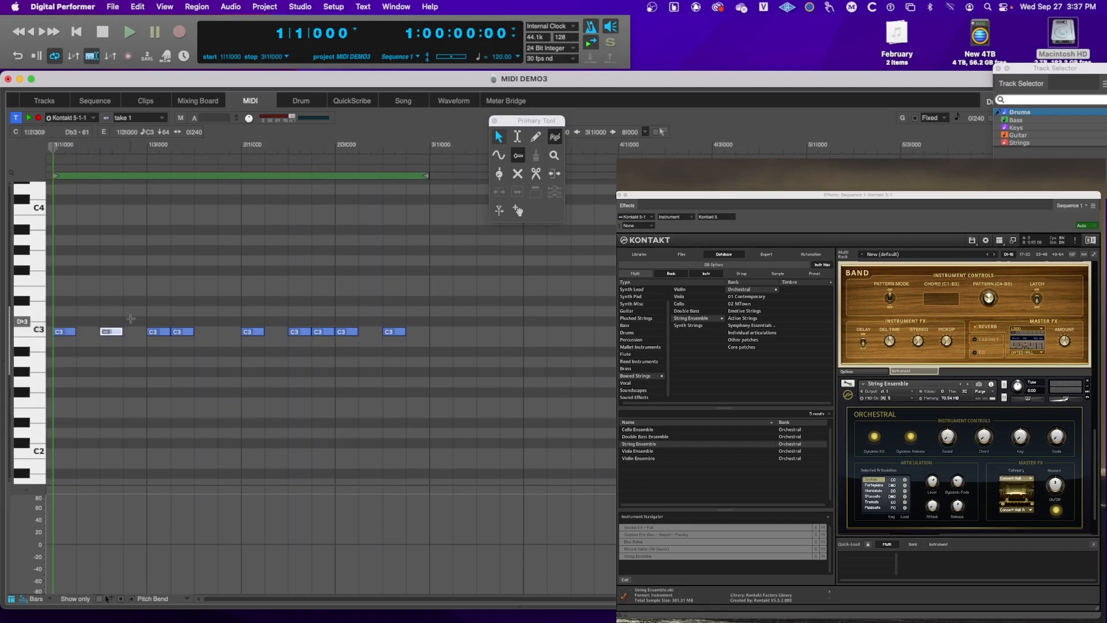
pyautogui.press('space')
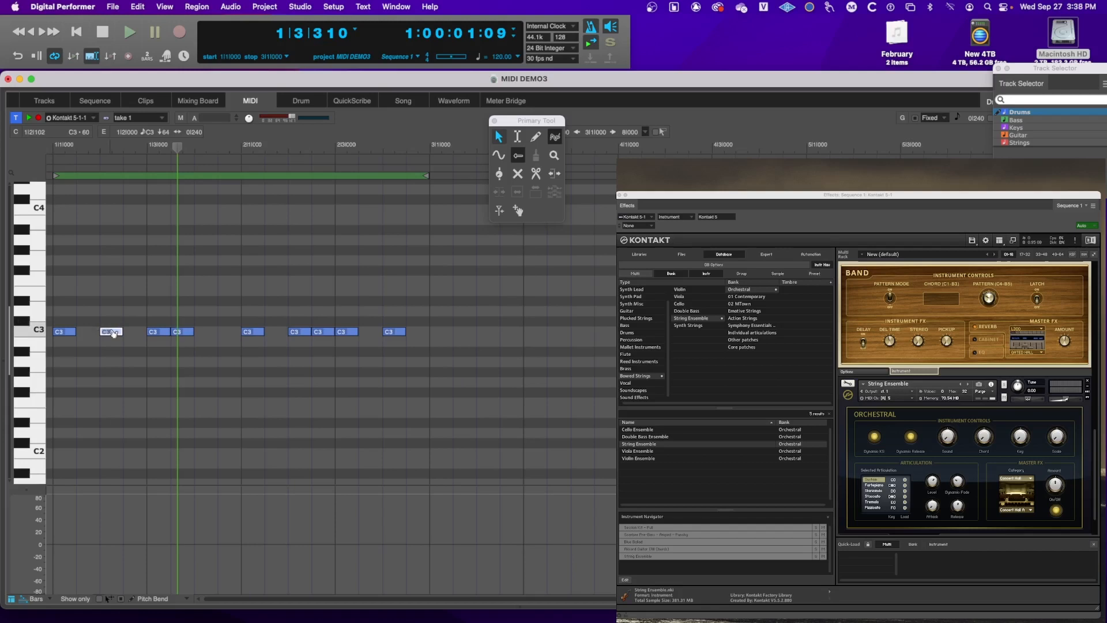
# Build an E3 part from copies of the C3 note at 1|1|240, 1|2|240, 1|4|000, 2|1|240, 2|2|240, 2|3|000 and 2|4|240, and play it back
pyautogui.moveTo(113, 333); pyautogui.dragTo(122, 293)
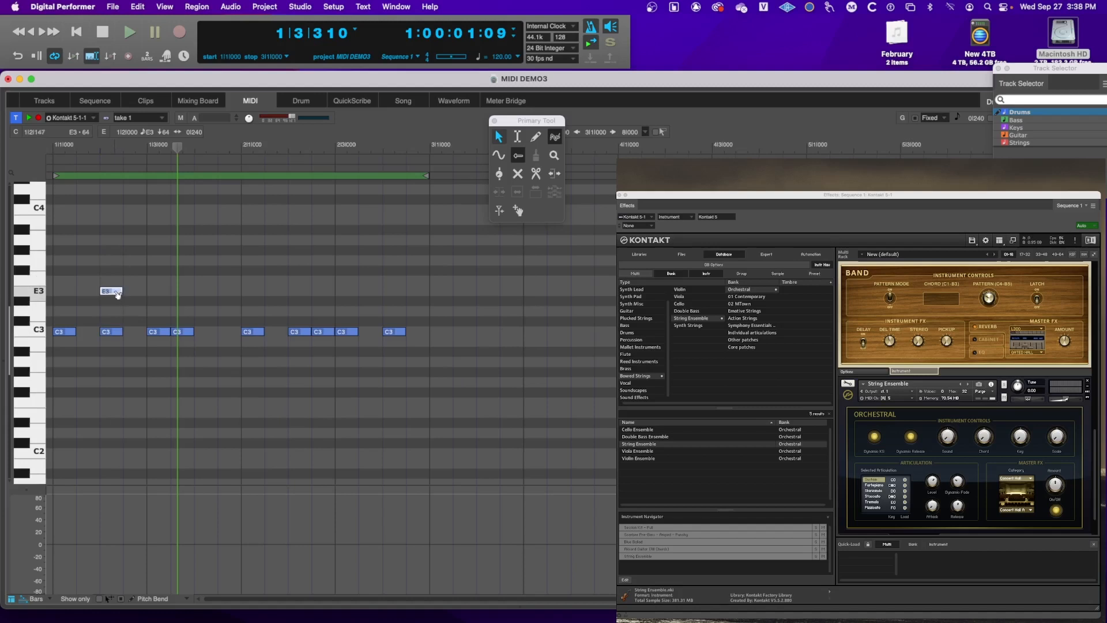
pyautogui.moveTo(117, 295); pyautogui.dragTo(427, 293)
pyautogui.press('space')
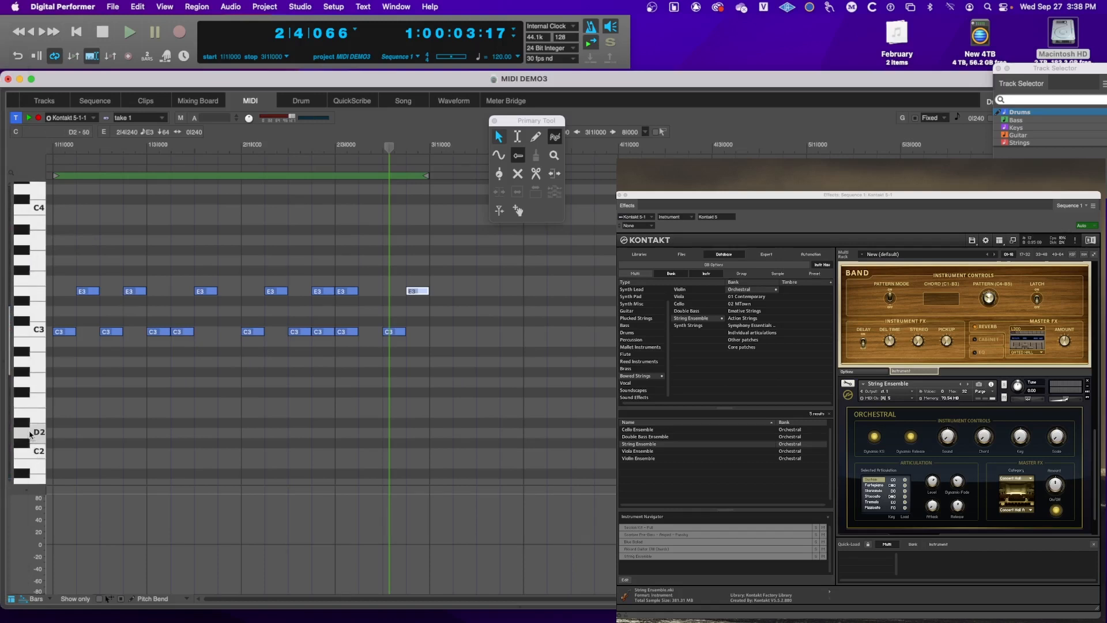
# Audition other drum sounds on the keyboard and copy the first E3 note to A♭3 at 1|1|000
pyautogui.click(30, 393)
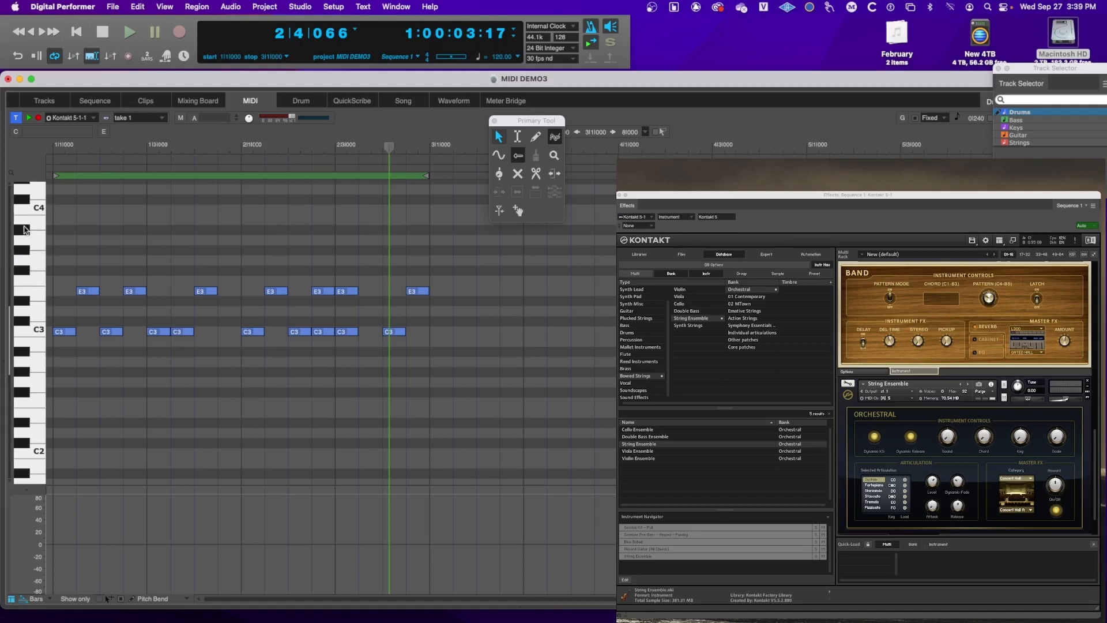
pyautogui.click(90, 292)
pyautogui.moveTo(90, 292); pyautogui.dragTo(65, 253)
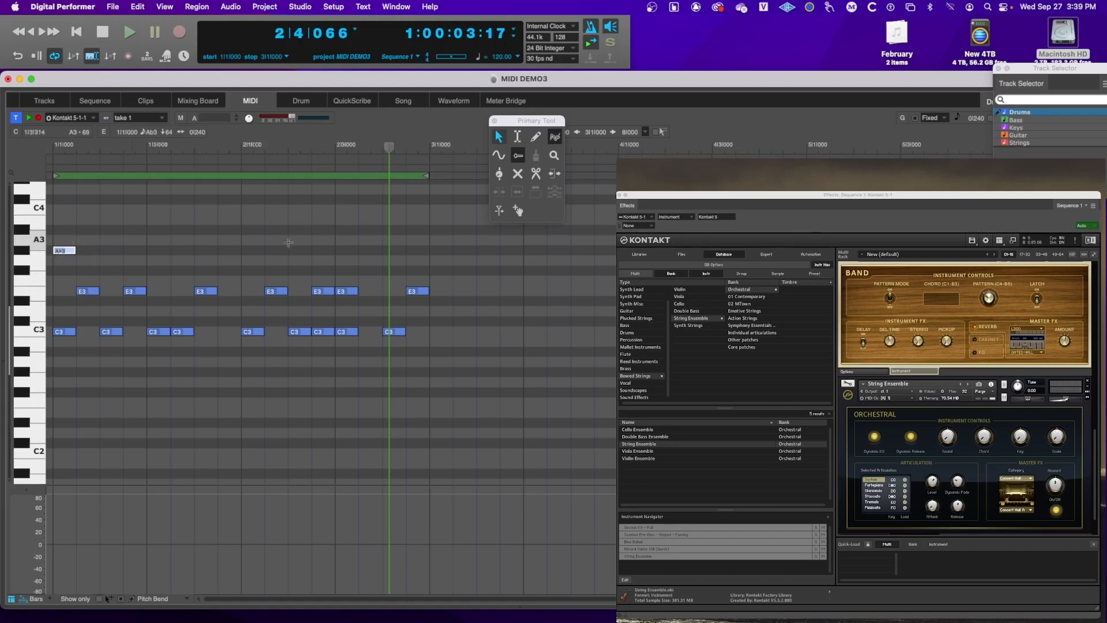
# Set the fixed grid to 0|120, shorten the A♭3 note to a sixteenth, and repeat it up to 1|3|000
pyautogui.click(956, 118)
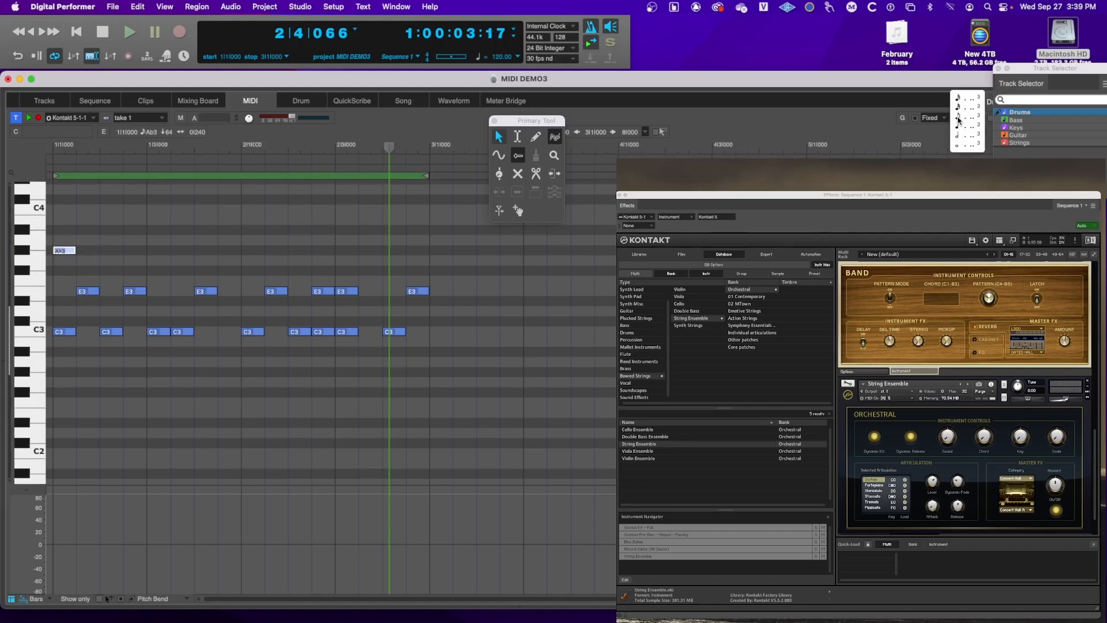
pyautogui.click(958, 107)
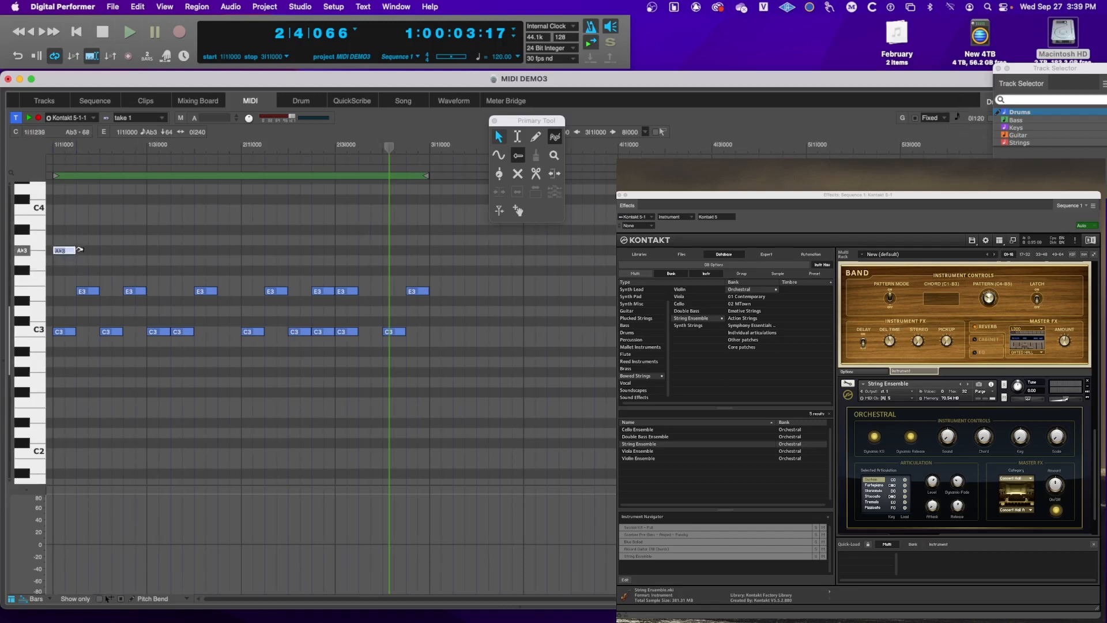
pyautogui.moveTo(79, 249); pyautogui.dragTo(51, 250)
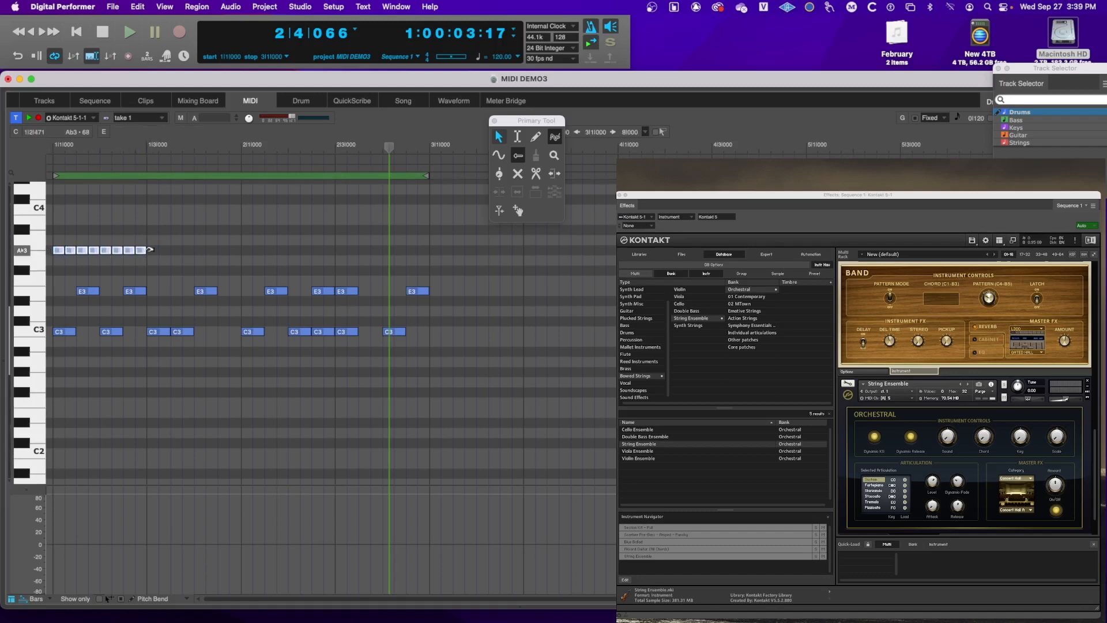
# Repeat the A♭3 sixteenth notes up to 3|1|000 and play back the loop from the start
pyautogui.moveTo(150, 249); pyautogui.dragTo(435, 250)
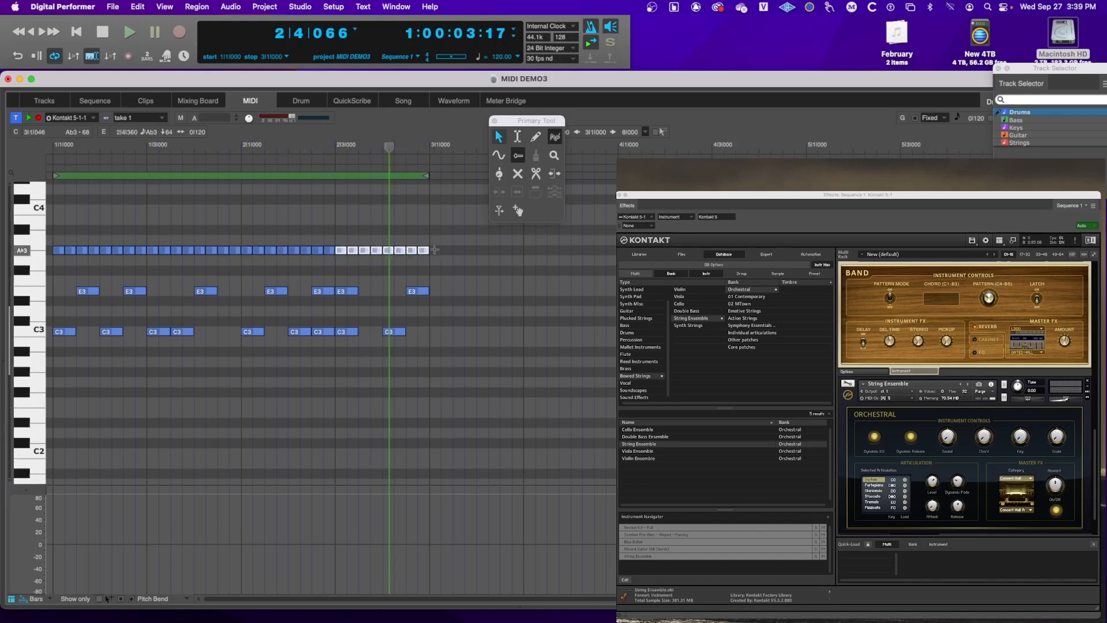
pyautogui.press('1')
pyautogui.press('space')
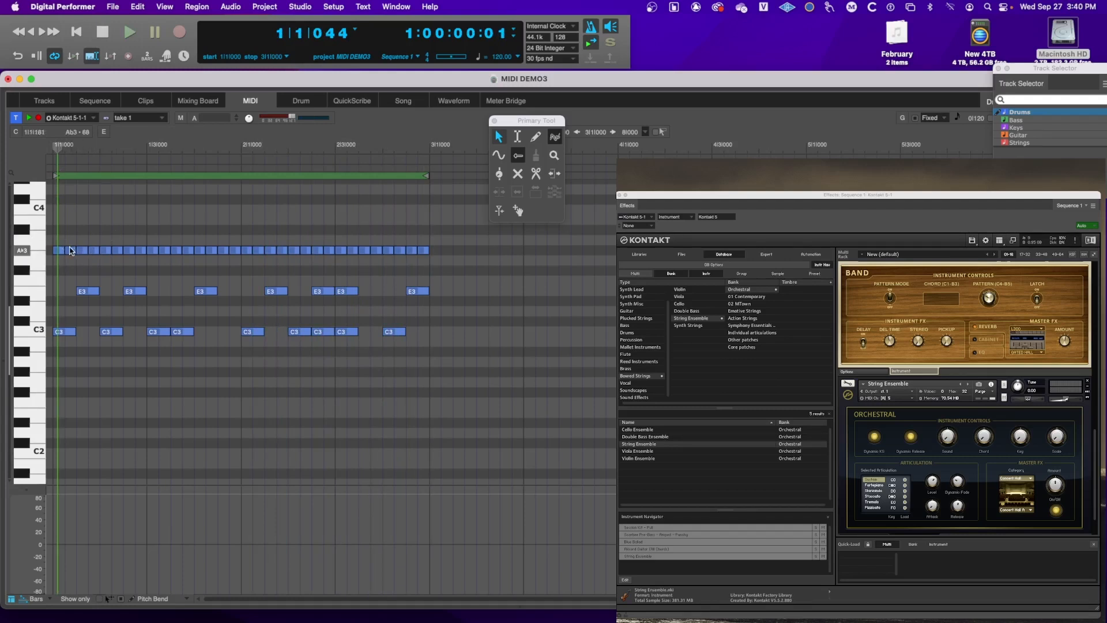
# Move the A♭3 notes at 1|1|240, 1|2|360, 1|4|000, 1|4|360, 2|1|360, 2|2|360, 2|3|240, 2|4|240 and 2|4|360 to B♭3, and play the loop
pyautogui.moveTo(83, 253); pyautogui.dragTo(82, 231)
pyautogui.moveTo(138, 253); pyautogui.dragTo(140, 230)
pyautogui.moveTo(199, 254); pyautogui.dragTo(424, 231)
pyautogui.click(330, 251)
pyautogui.click(365, 251)
pyautogui.click(412, 252)
pyautogui.click(425, 251)
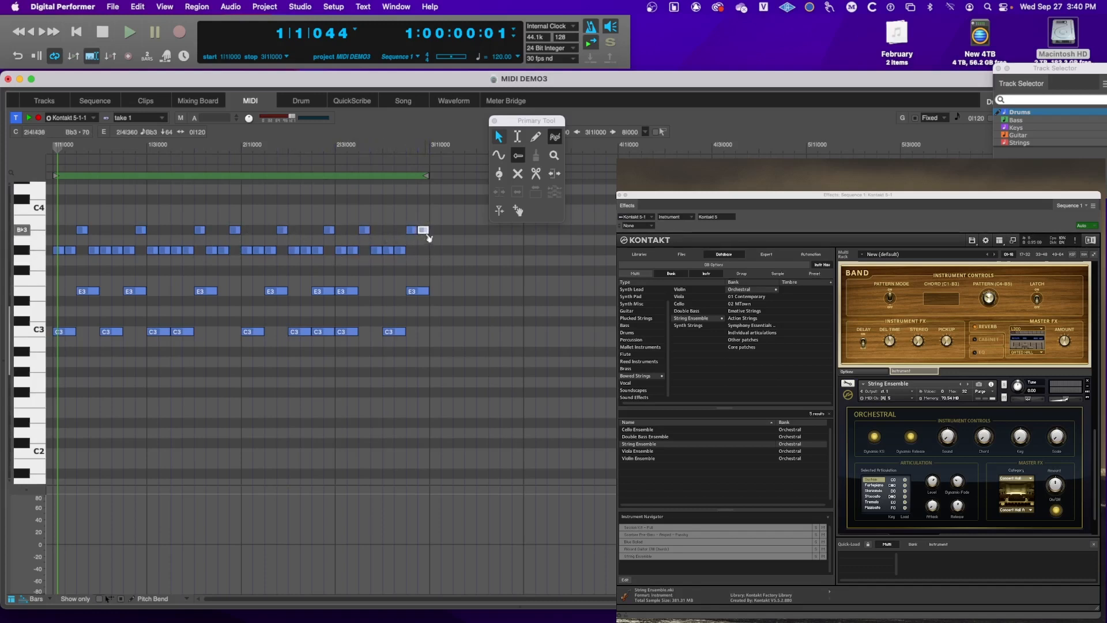
pyautogui.press('KP_1')
pyautogui.press('space')
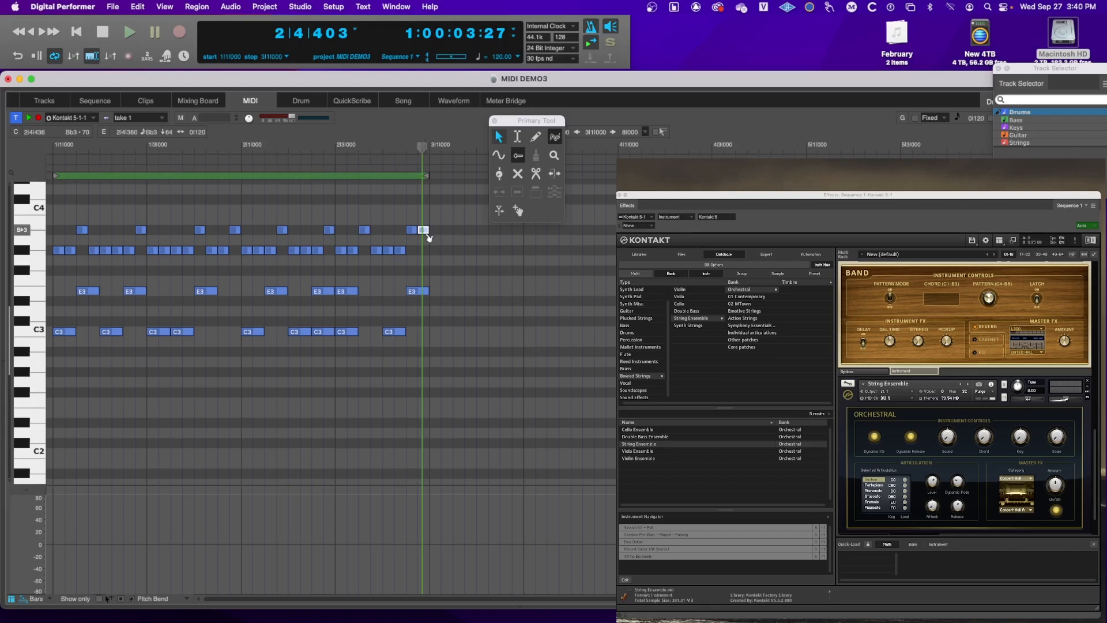
# Select all the notes in the two looped measures and delete them
pyautogui.press('super+a')
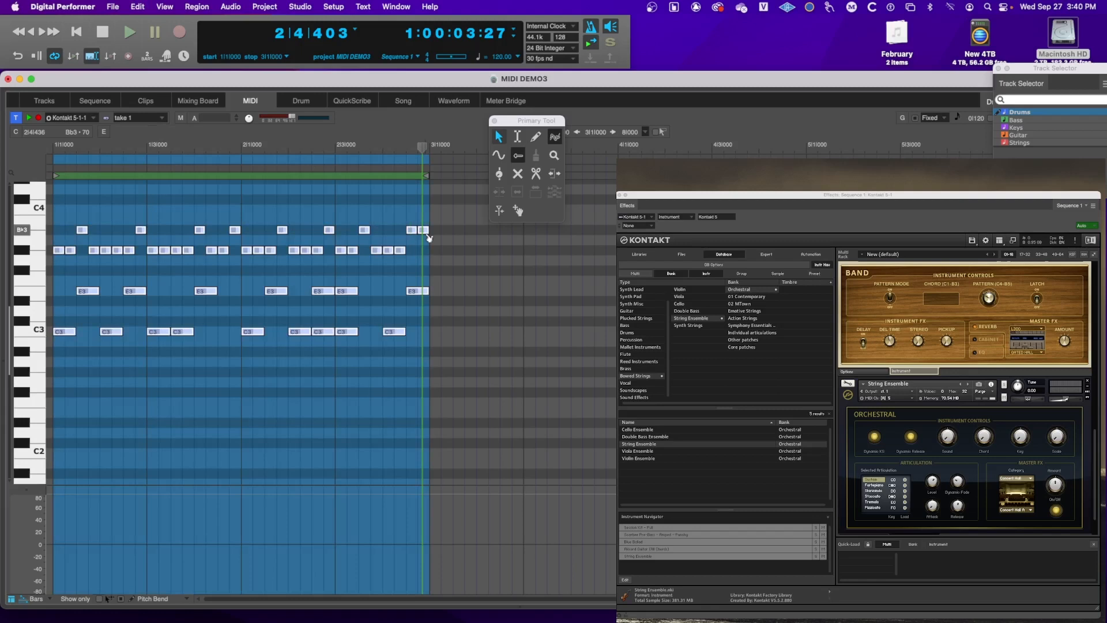
pyautogui.press('Delete')
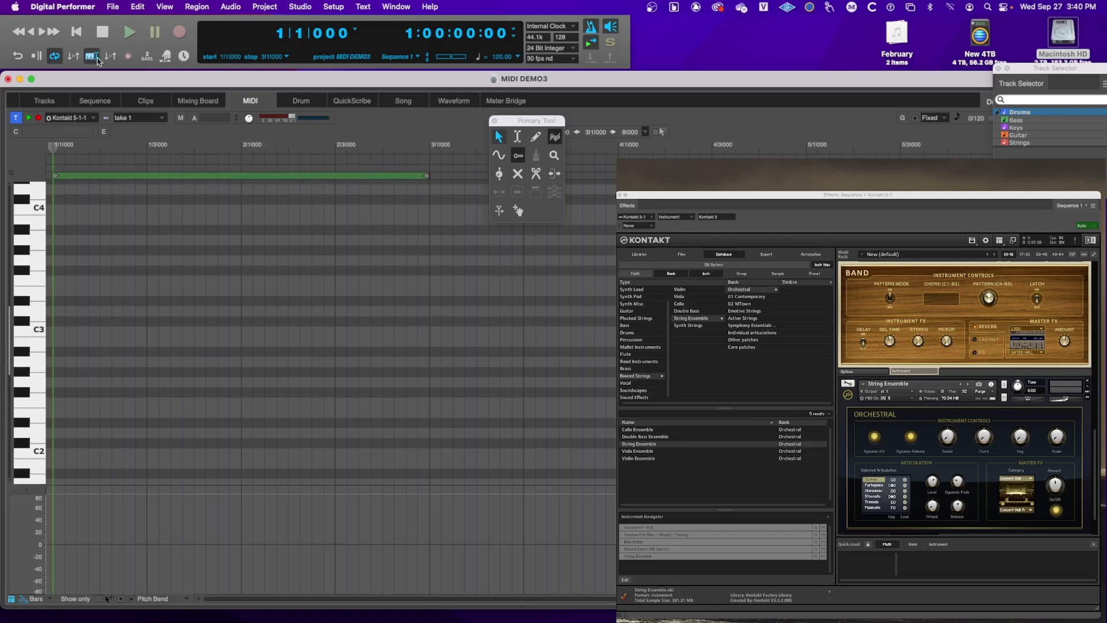
# Turn on overdub mode with a two-bar countoff and record over the looped measures on the Drums track
pyautogui.click(129, 57)
pyautogui.press('3')
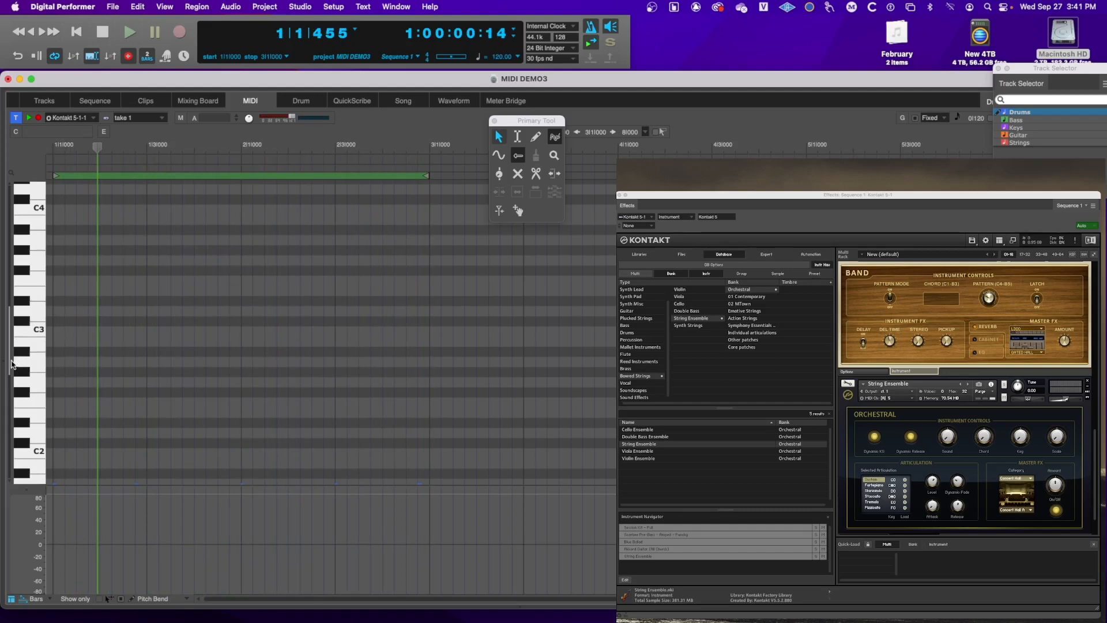
# Move the second C1 note to 1|3|000 and play the loop from the start
pyautogui.moveTo(9, 364); pyautogui.dragTo(7, 395)
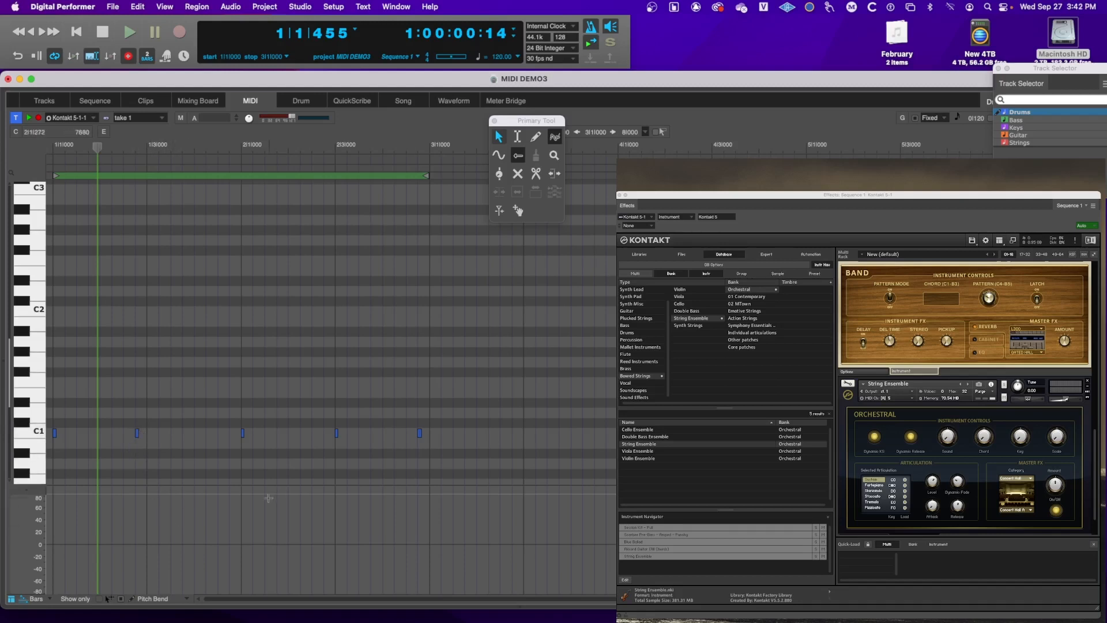
pyautogui.moveTo(138, 437); pyautogui.dragTo(150, 437)
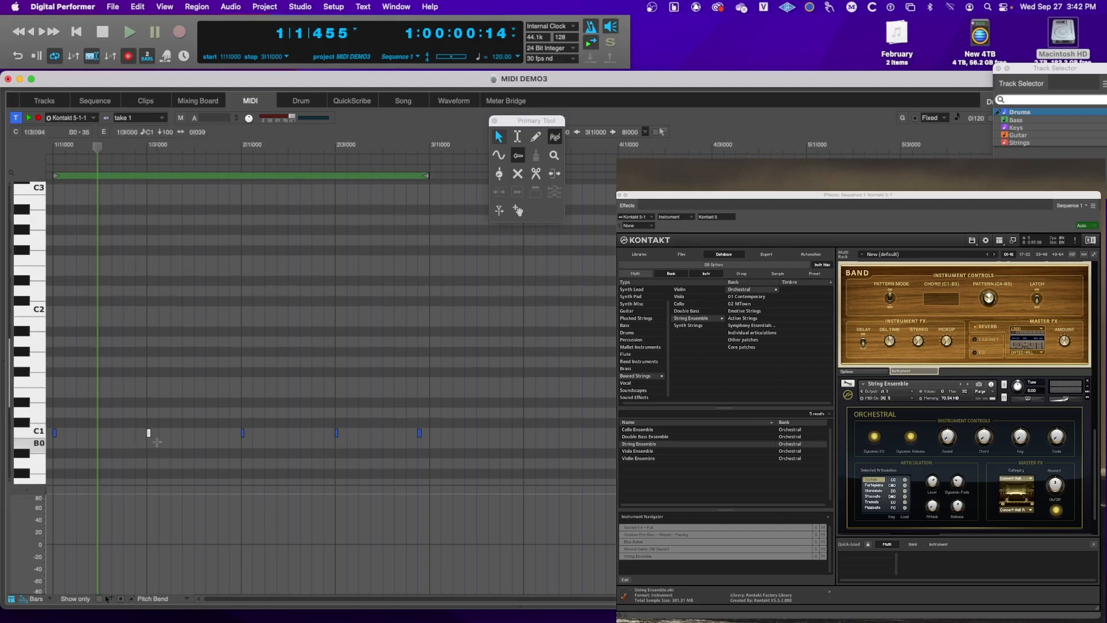
pyautogui.press('1')
pyautogui.press('space')
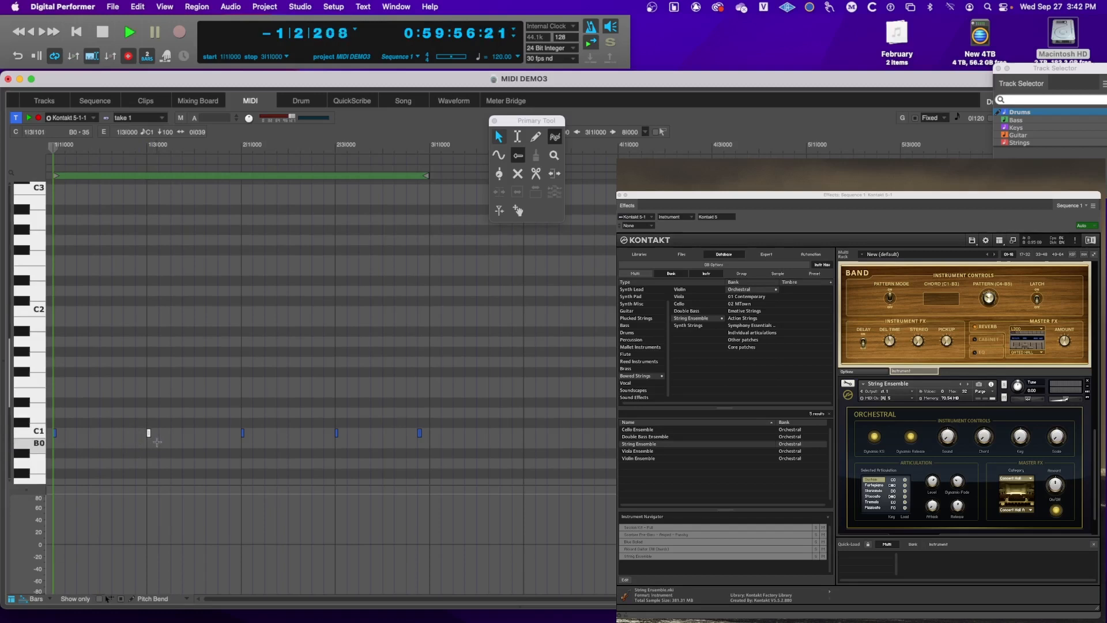
pyautogui.press('space')
pyautogui.press('space')
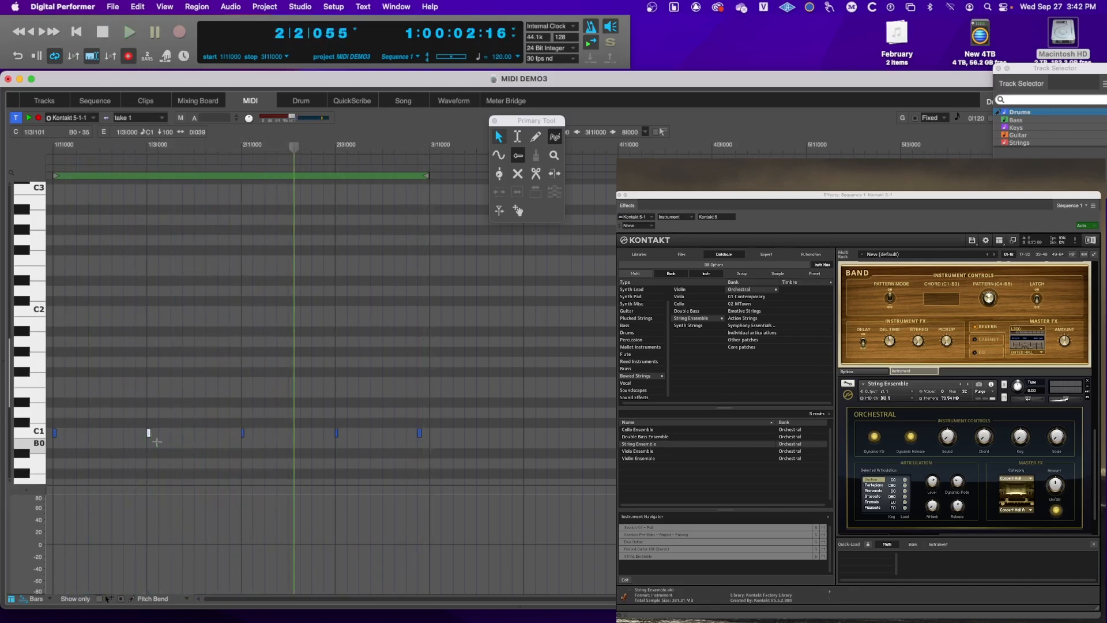
pyautogui.press('1')
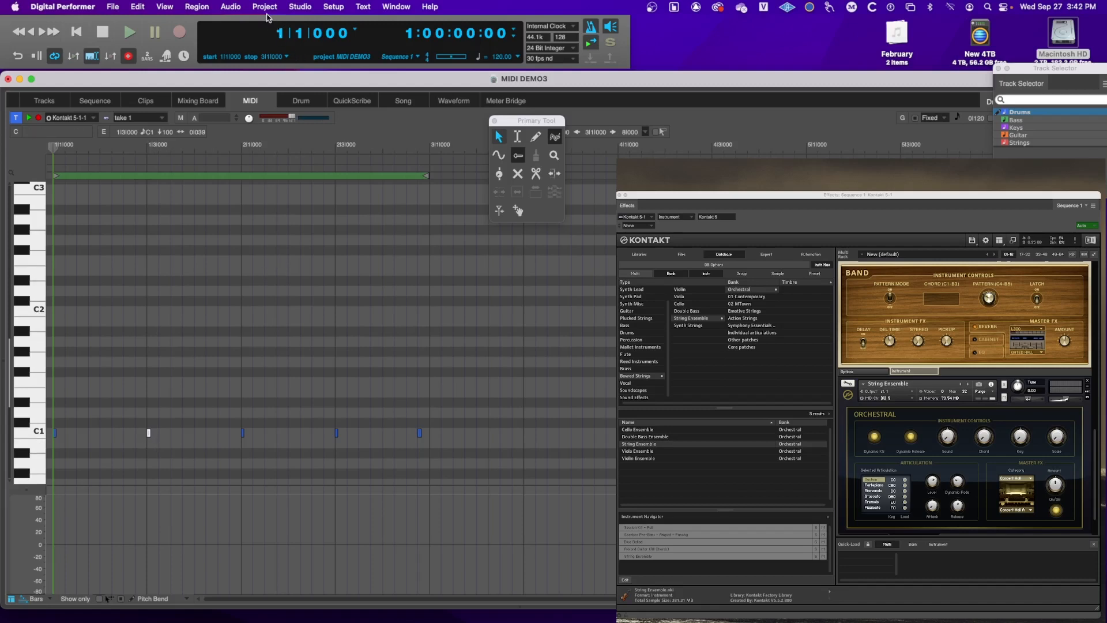
# Open the Input Quantize settings and move their window clear of the recorded notes
pyautogui.click(301, 7)
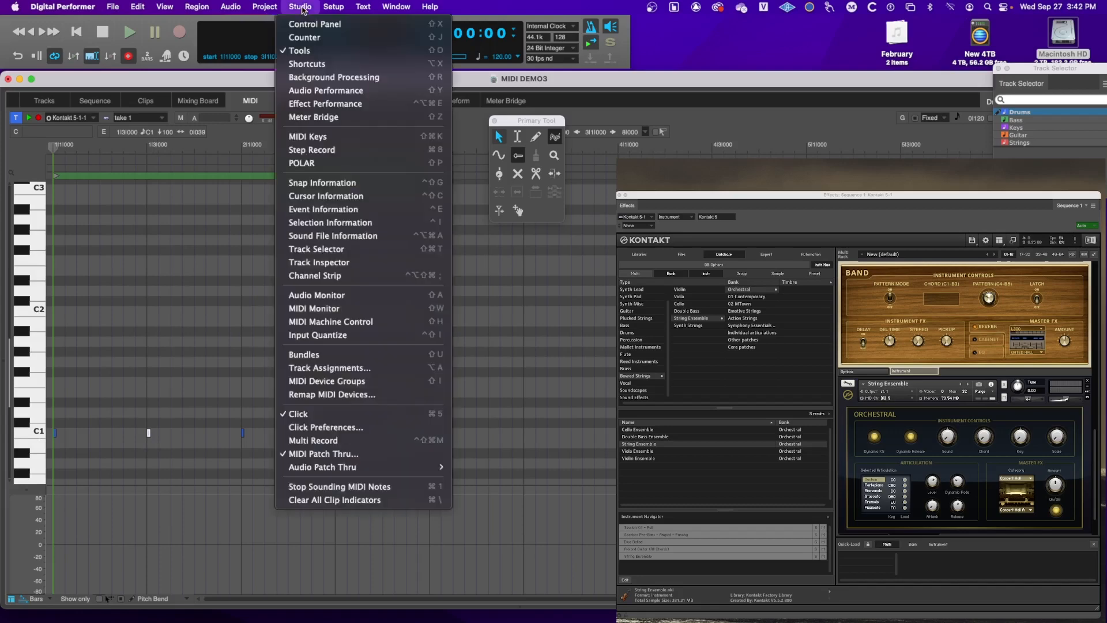
pyautogui.click(363, 341)
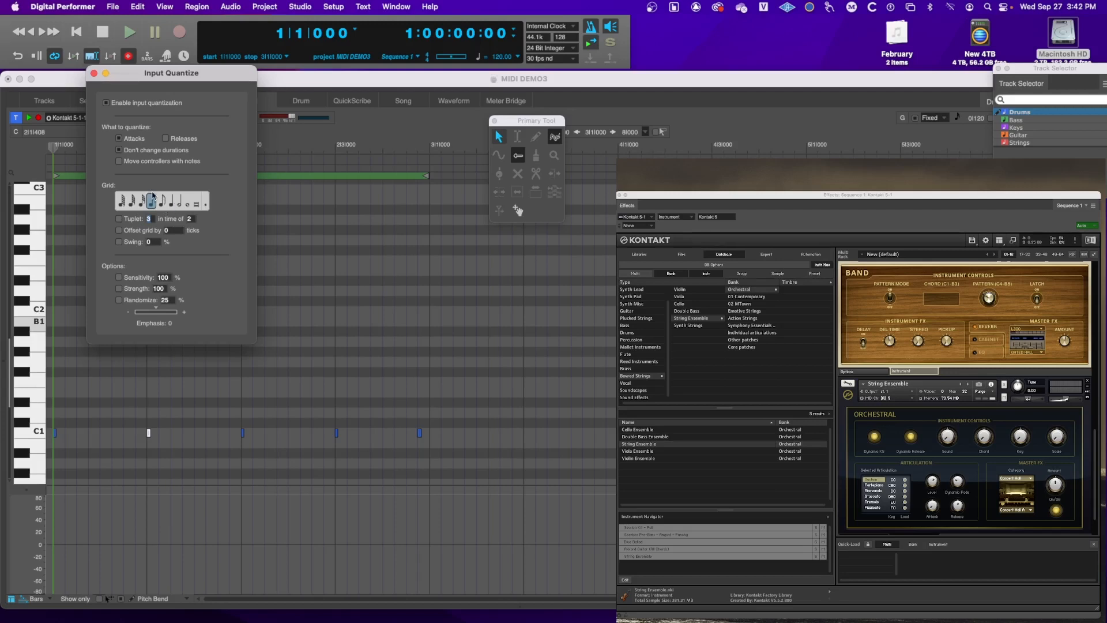
pyautogui.moveTo(142, 78); pyautogui.dragTo(647, 175)
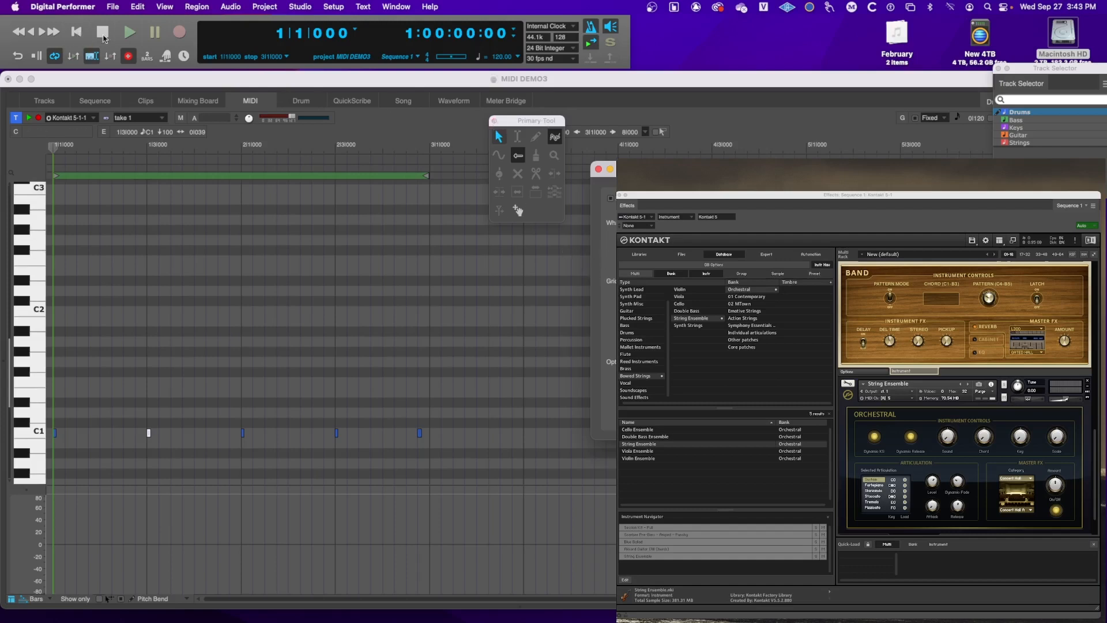
# Turn on the two-bar countoff and overdub D1 notes over the looped measures from the start
pyautogui.click(147, 56)
pyautogui.click(76, 33)
pyautogui.click(219, 79)
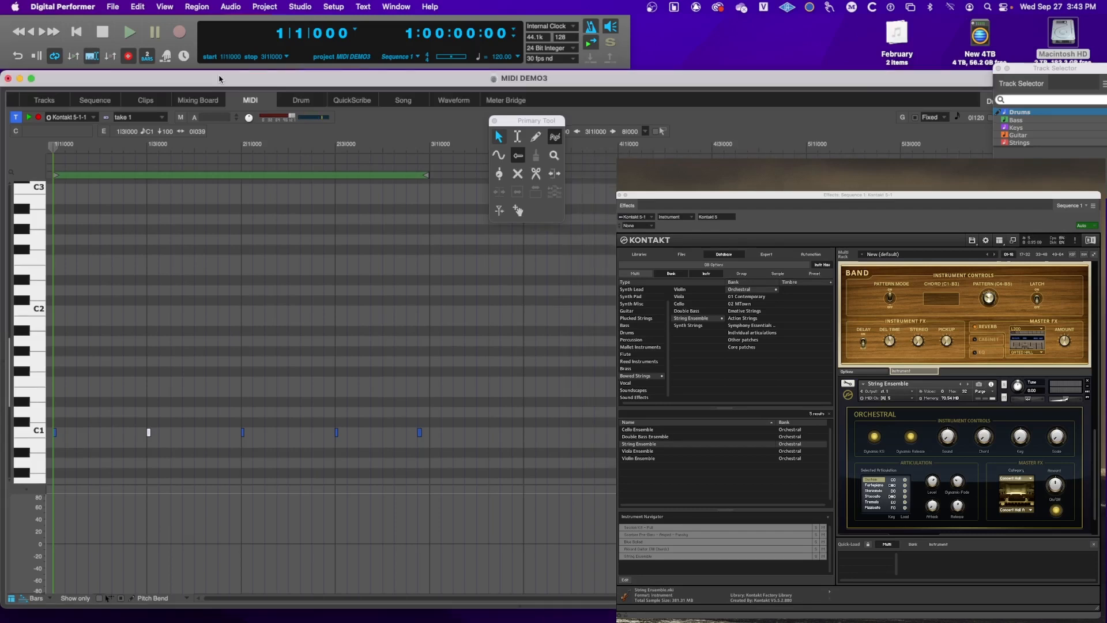
pyautogui.hotkey('shift', 'r')
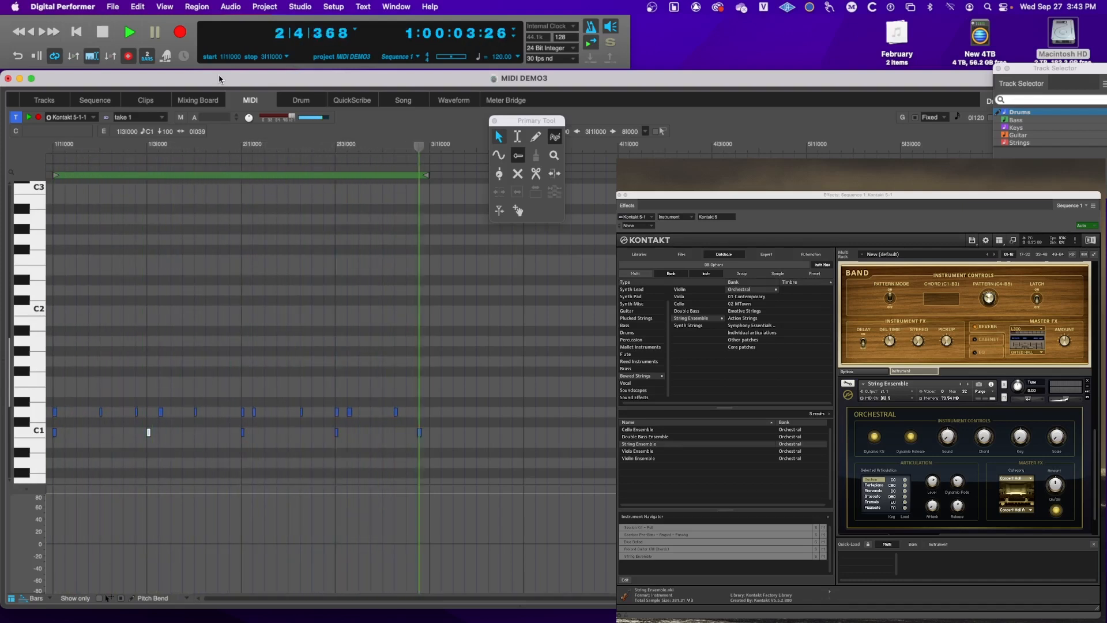
pyautogui.press('space')
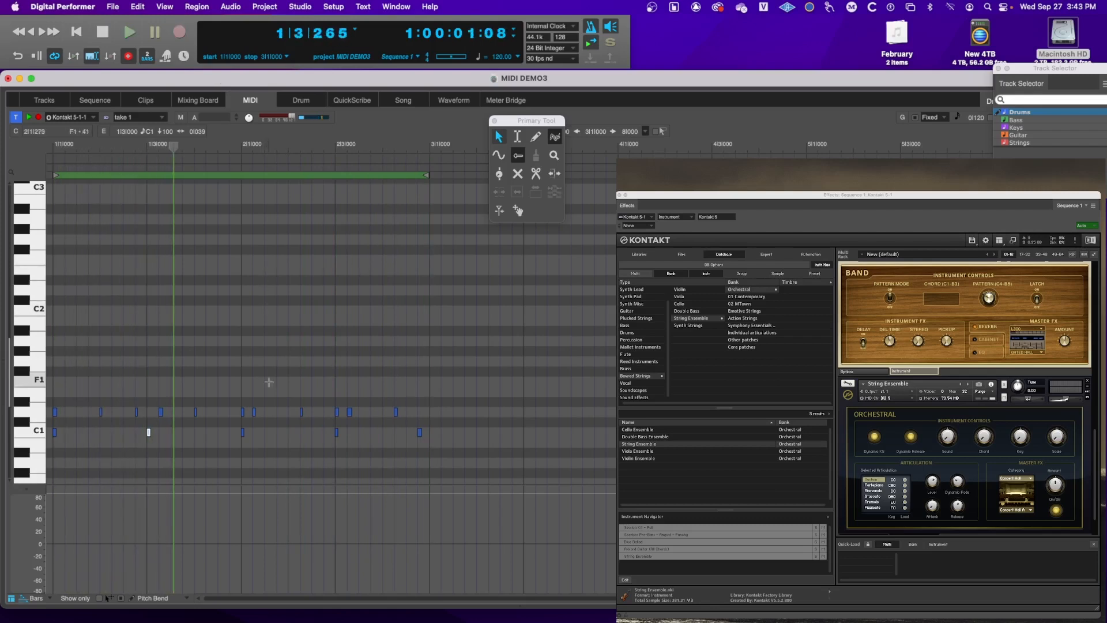
# Shift the two pairs of D1 notes in measure 2 to 2|1|120, 2|1|240, 2|3|240 and 2|3|360, and play the loop
pyautogui.moveTo(233, 403)
pyautogui.mouseDown()
pyautogui.moveTo(281, 420)
pyautogui.moveTo(378, 423)
pyautogui.moveTo(381, 412)
pyautogui.mouseUp()
pyautogui.press('Return')
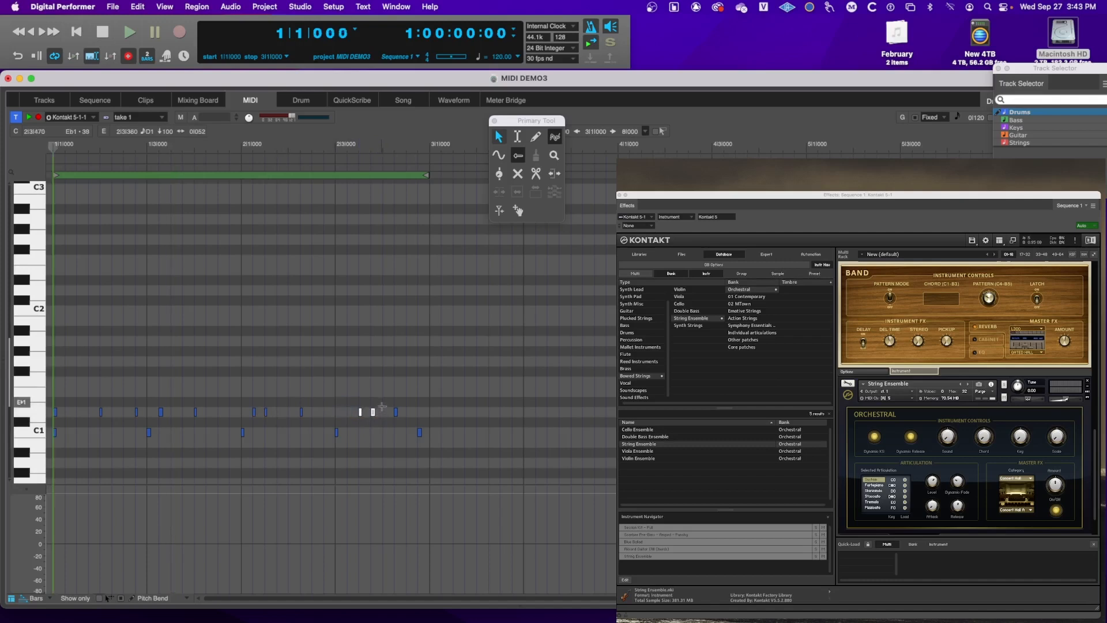
pyautogui.press('space')
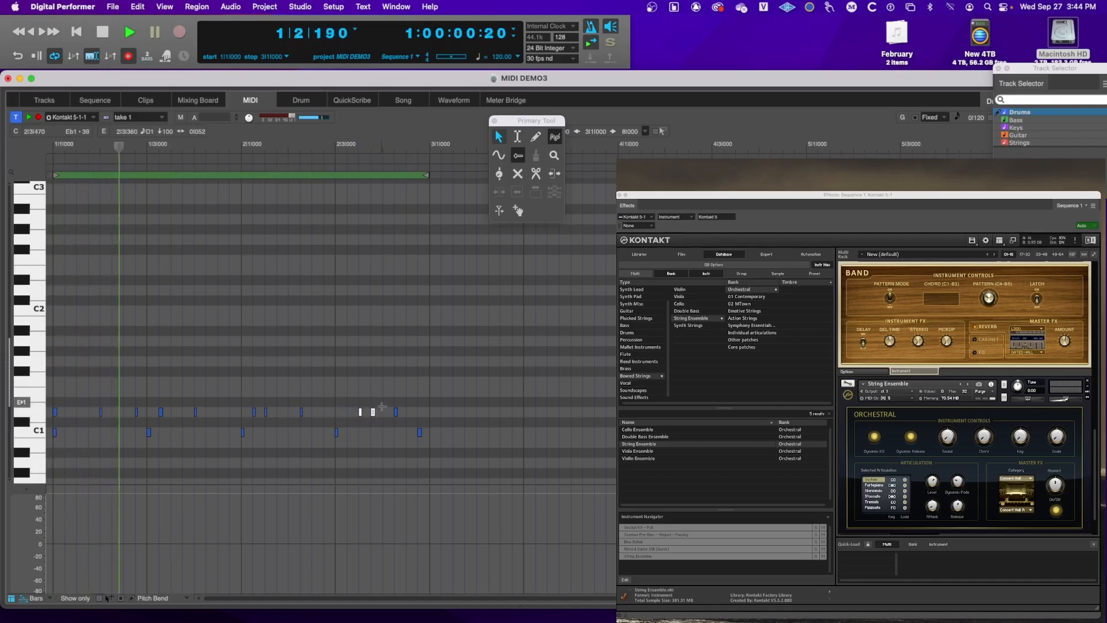
# Delete the D1 note at 1|1|000 and play the loop again
pyautogui.click(55, 412)
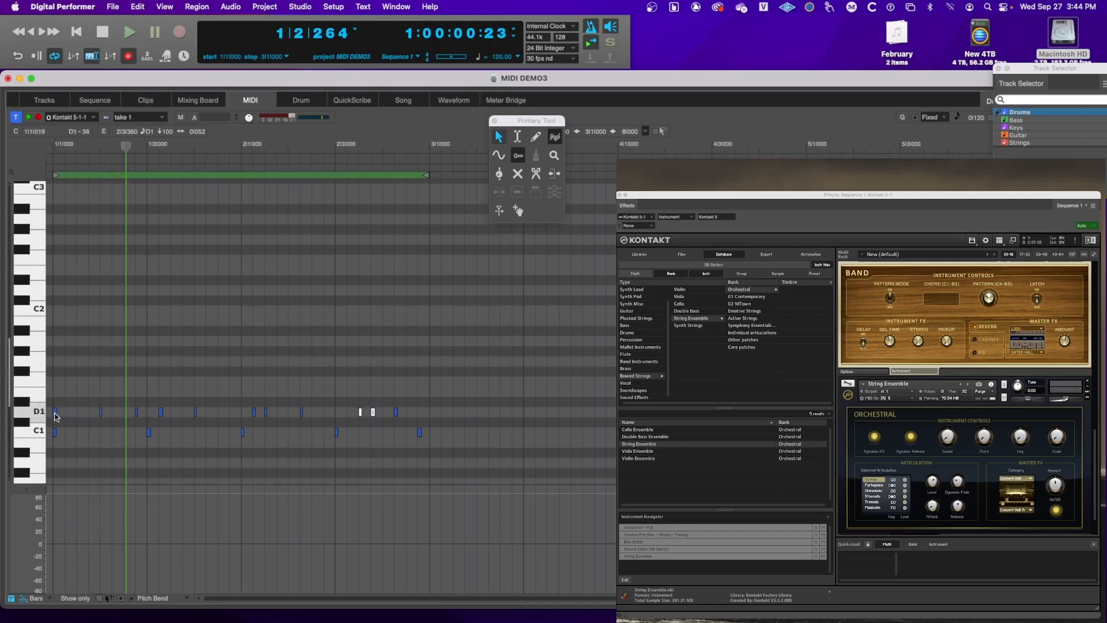
pyautogui.press('Delete')
pyautogui.press('space')
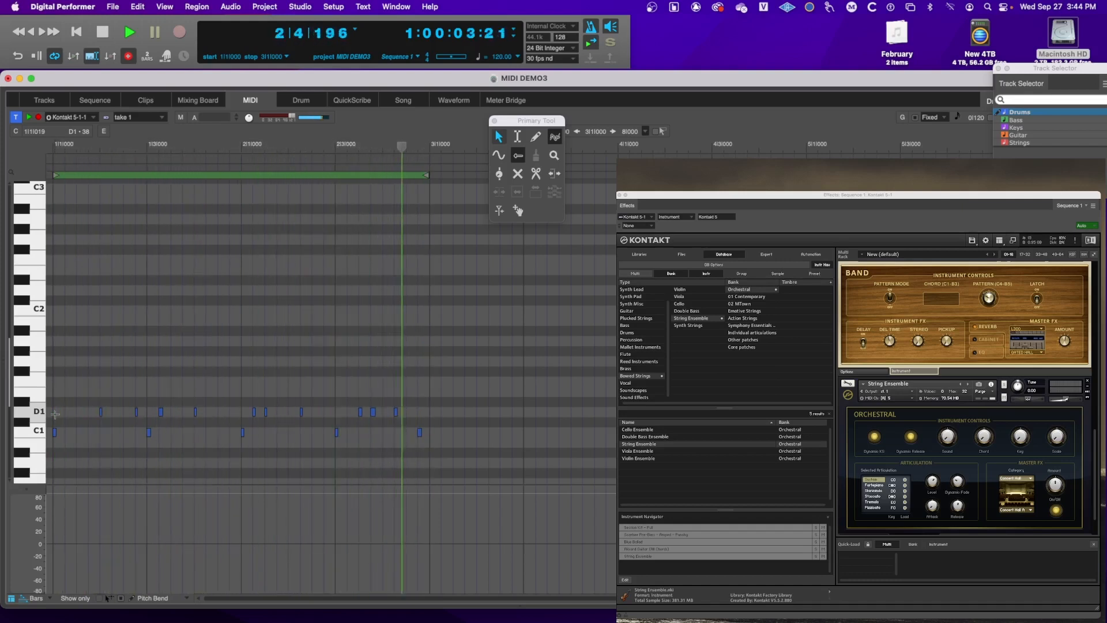
pyautogui.press('space')
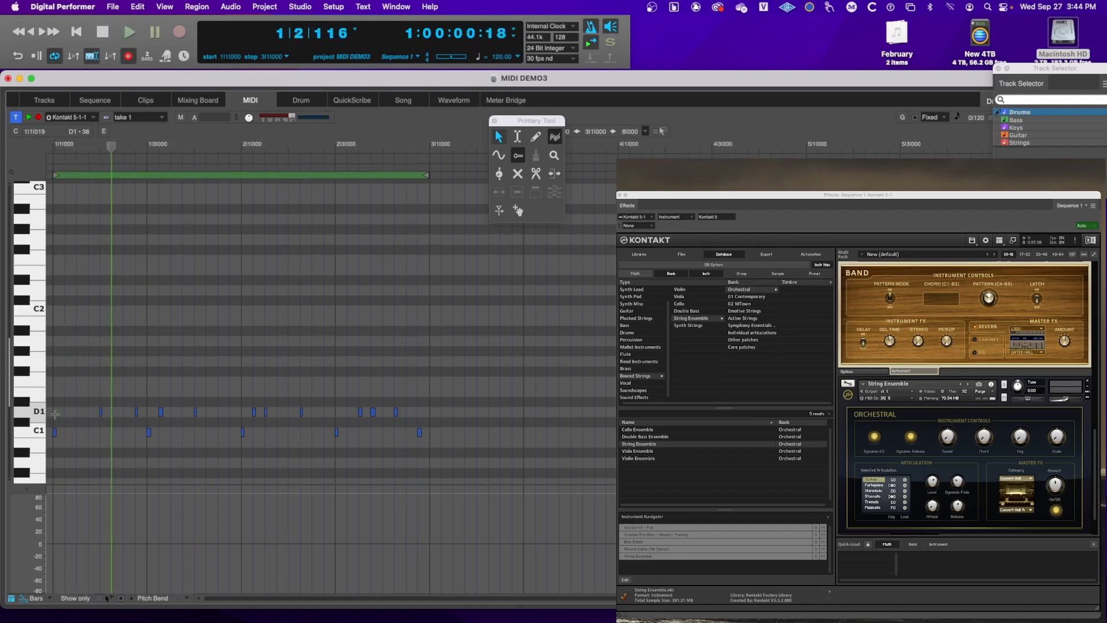
# Overdub A♭1 and B♭1 notes over the looped measures from the start
pyautogui.press('Return')
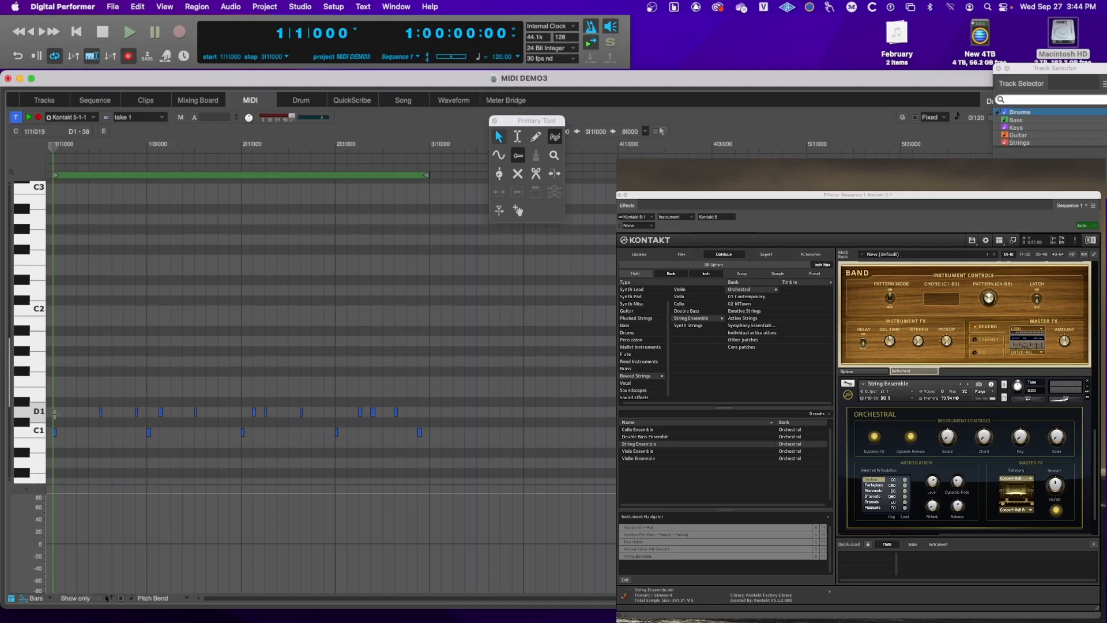
pyautogui.press('7')
pyautogui.press('3')
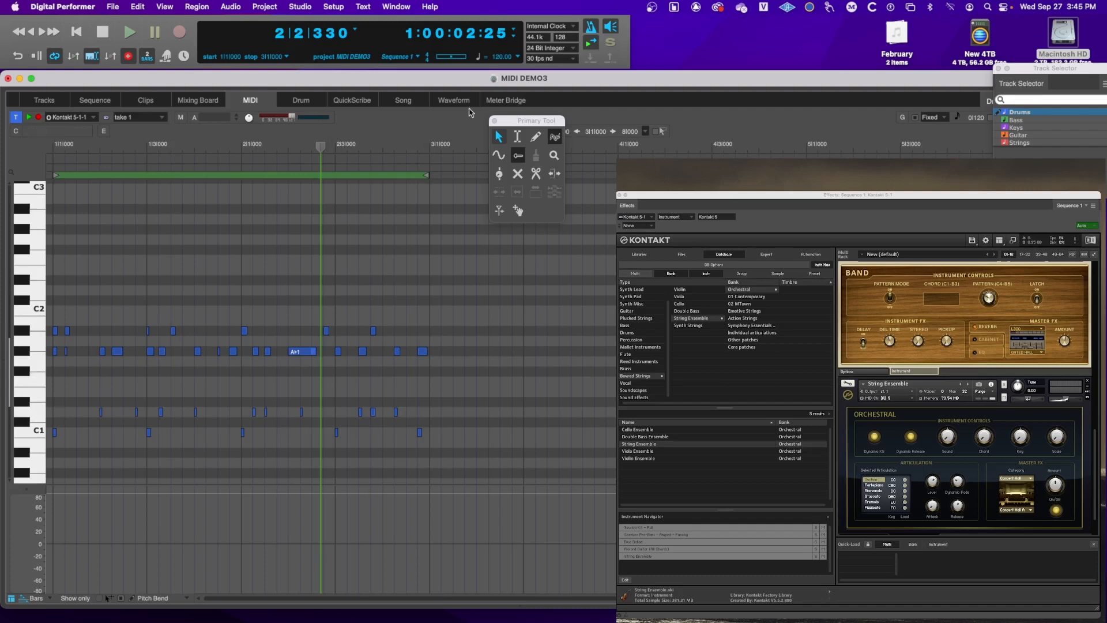
# Turn off looping and copy all the drum notes from 1|1|000 to 3|1|000
pyautogui.moveTo(516, 126); pyautogui.dragTo(834, 51)
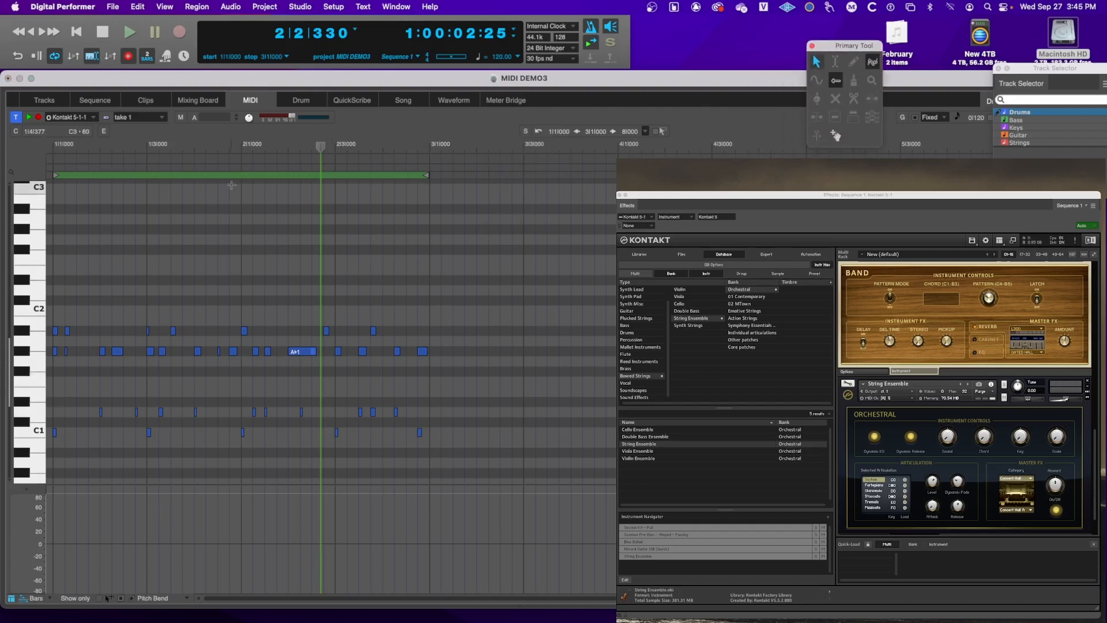
pyautogui.click(54, 56)
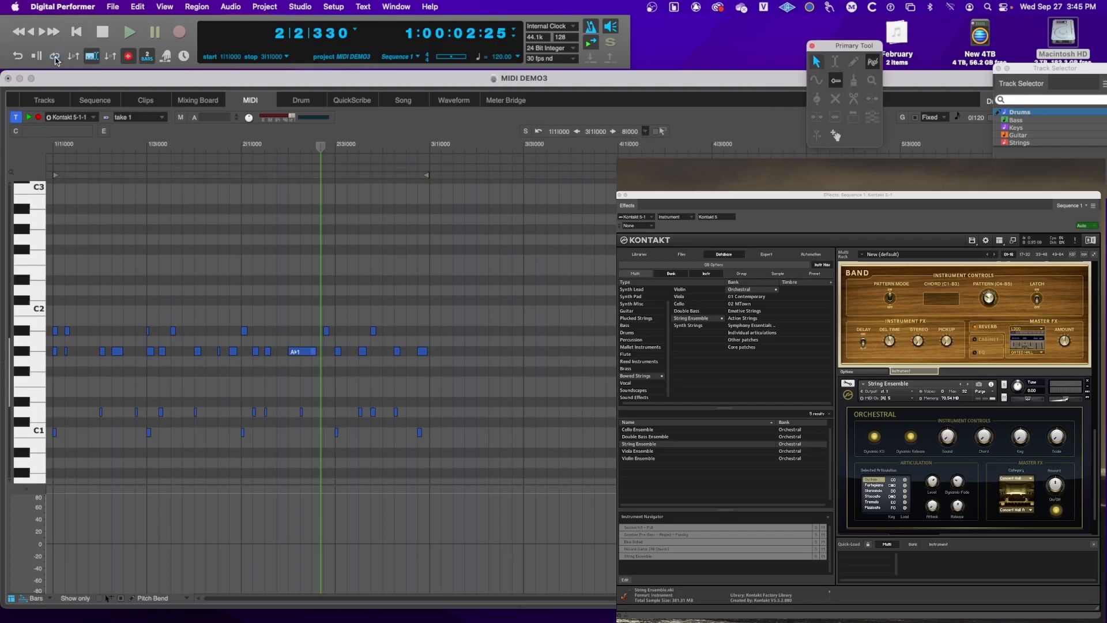
pyautogui.click(429, 146)
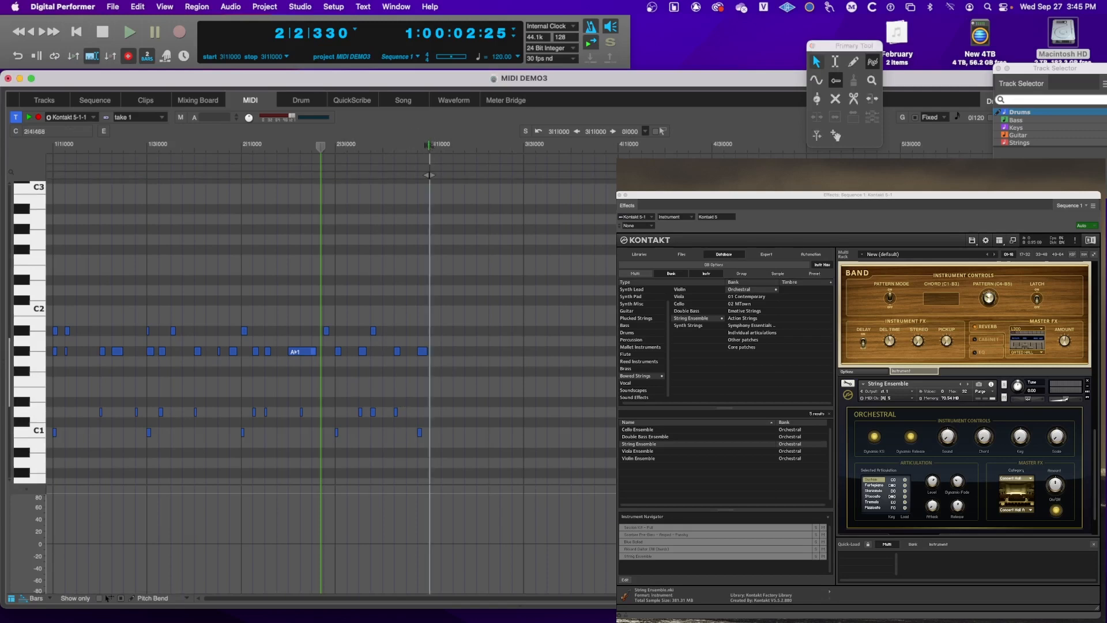
pyautogui.moveTo(429, 146); pyautogui.dragTo(54, 146)
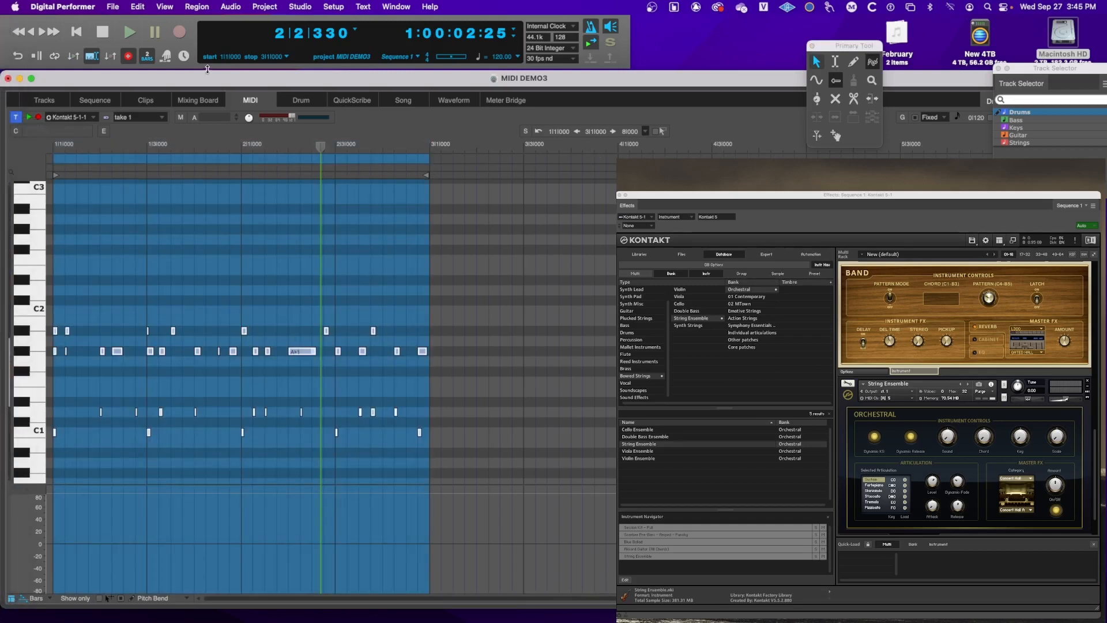
pyautogui.click(136, 6)
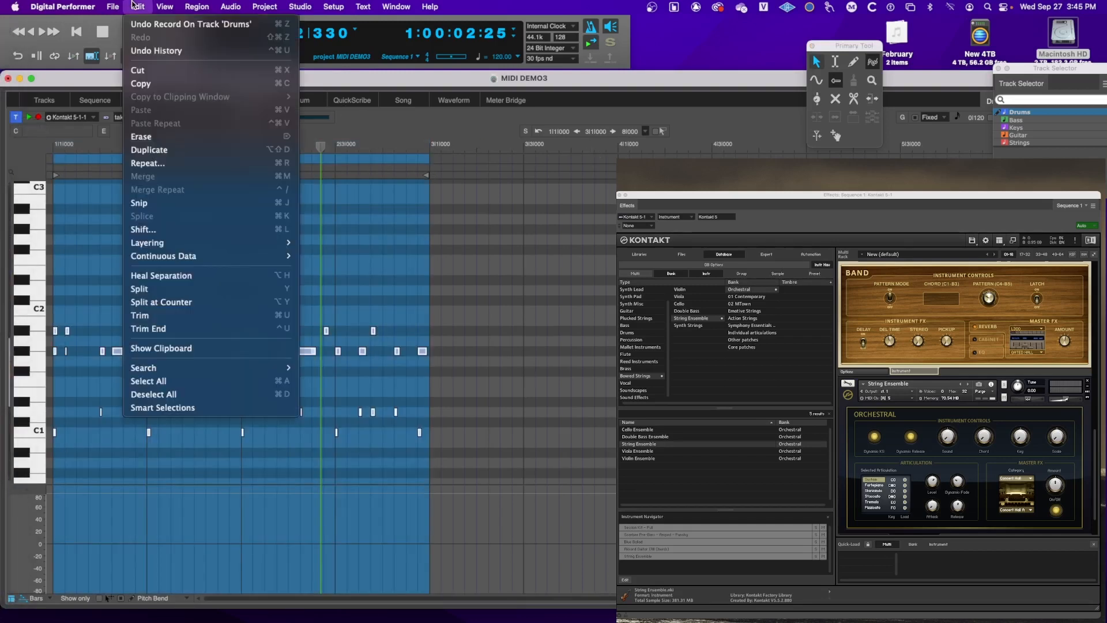
pyautogui.click(164, 83)
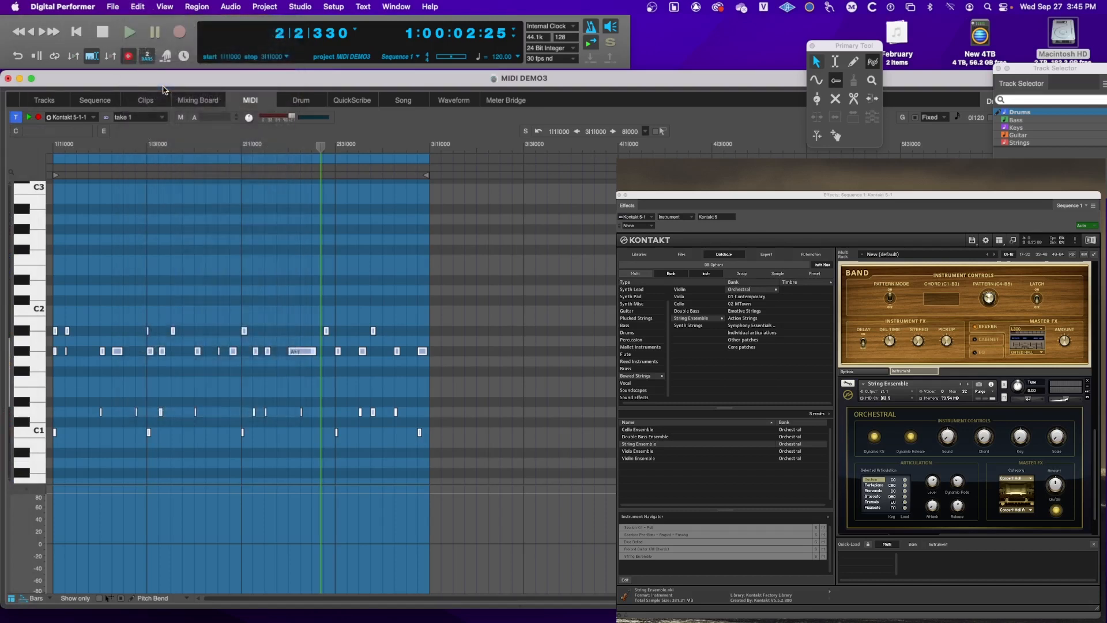
pyautogui.press('super+c')
# Fill the range from 3|1|000 to 13|1|000 with repeats of the copied pattern using Paste Repeat, and play it back
pyautogui.press('super+Left')
pyautogui.press('super+Left')
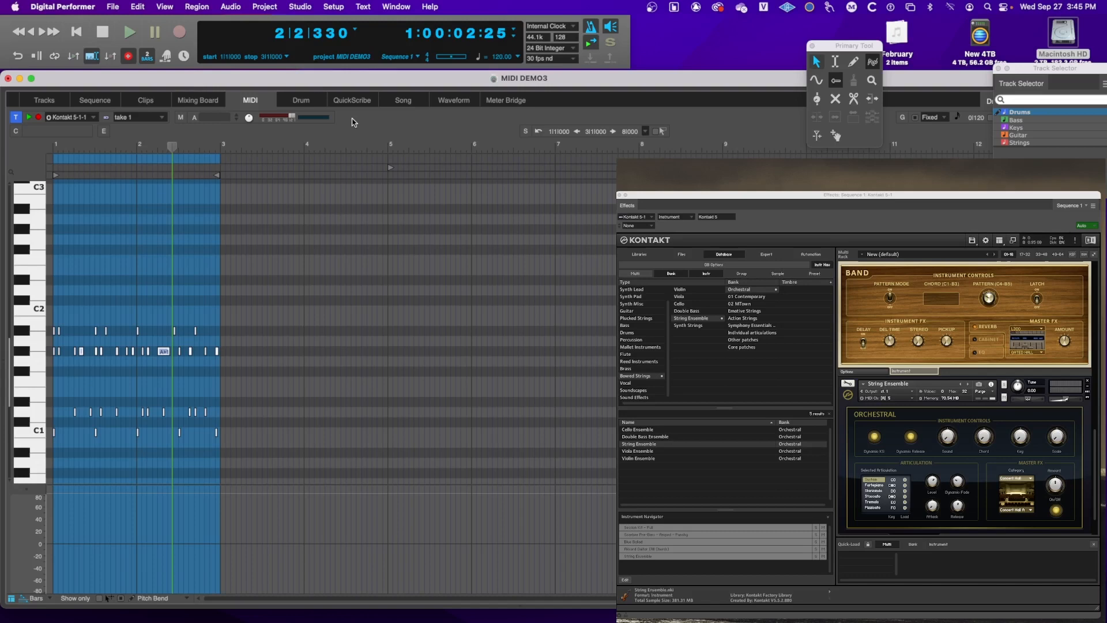
pyautogui.press('super+Left')
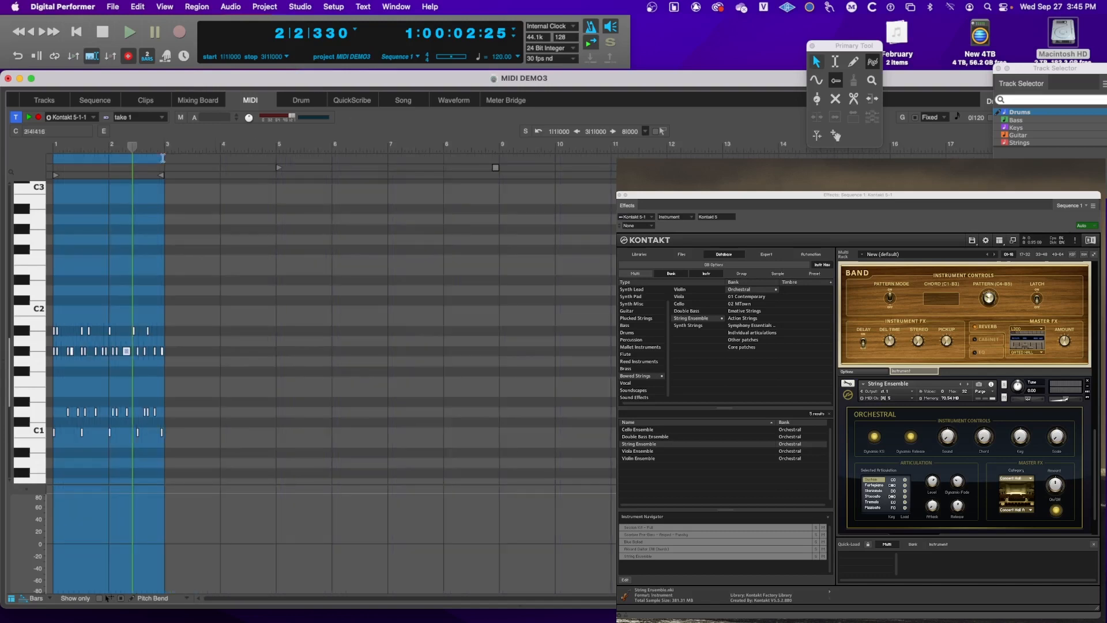
pyautogui.moveTo(166, 153); pyautogui.dragTo(725, 149)
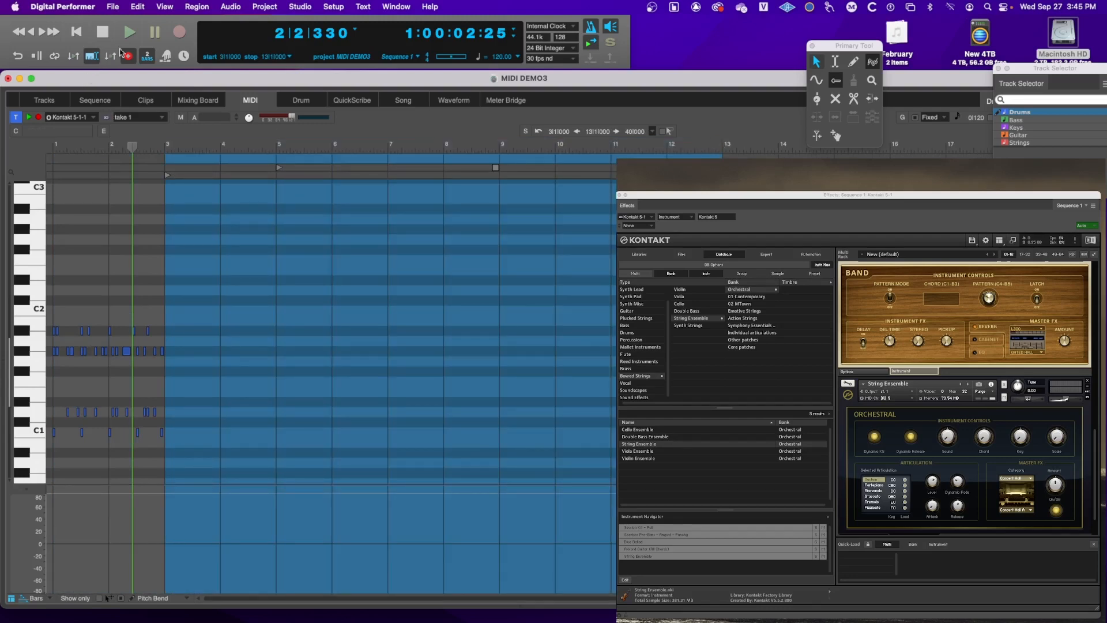
pyautogui.click(137, 7)
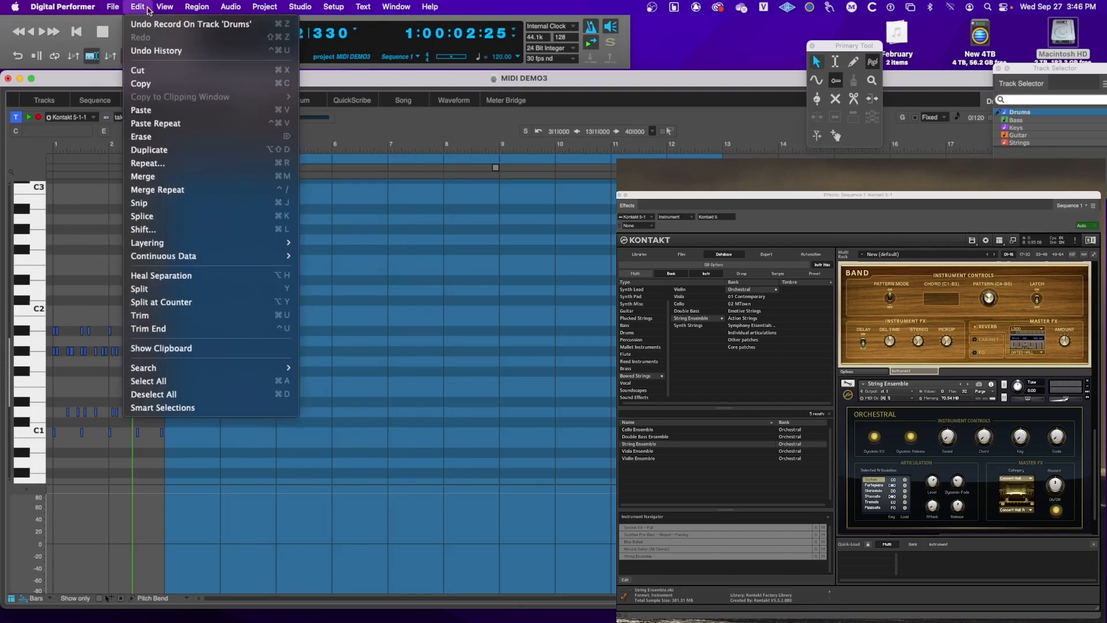
pyautogui.click(176, 124)
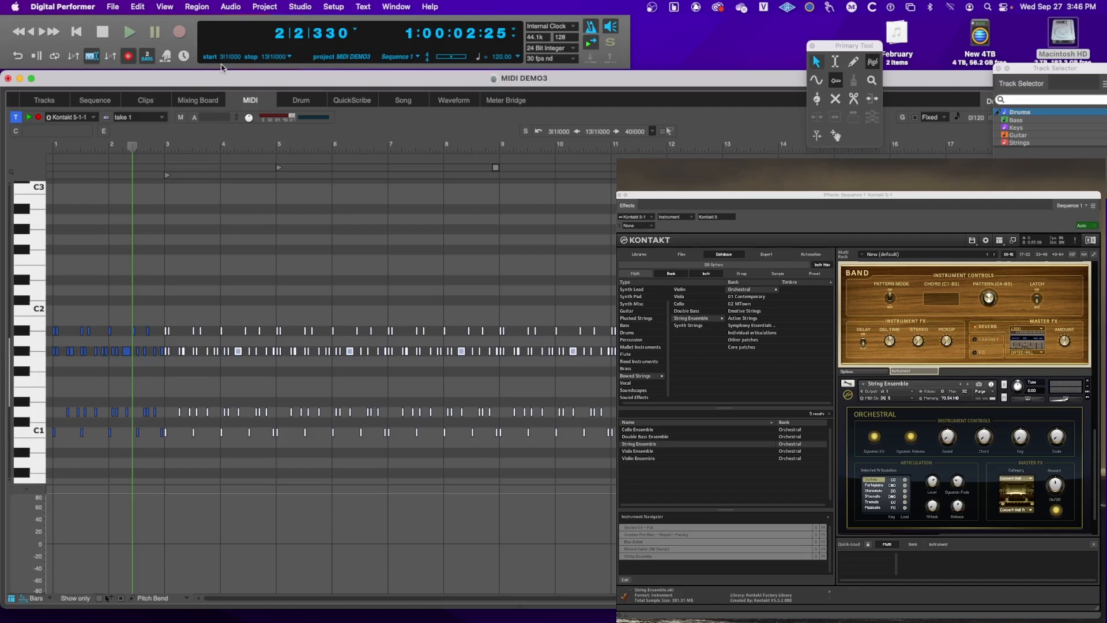
pyautogui.press('space')
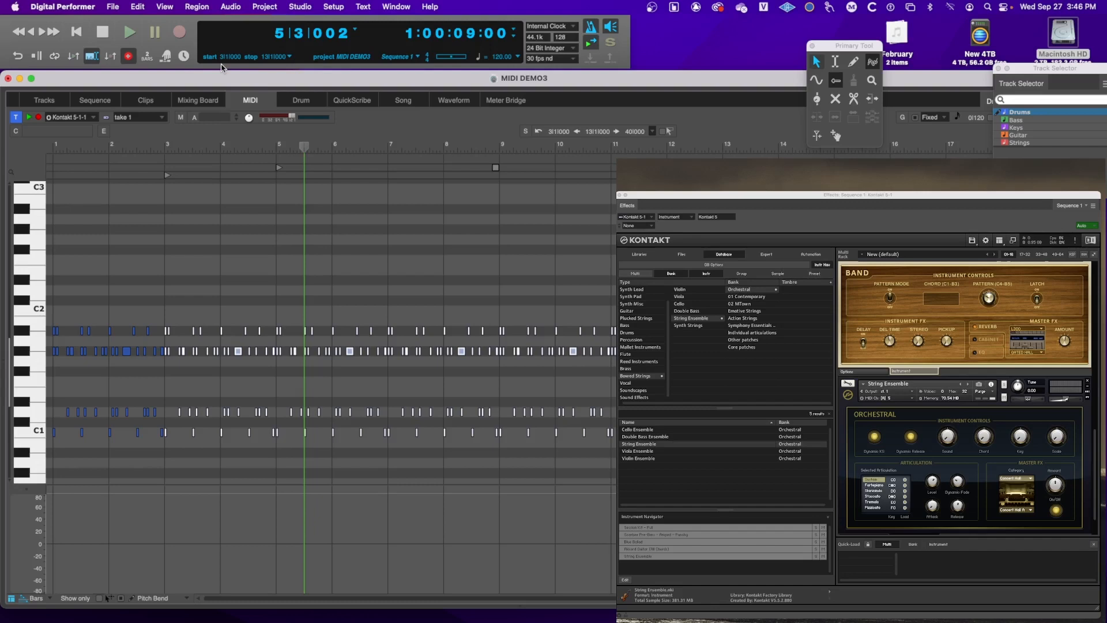
# Shift the D1 notes in measures 5 and 6 one sixteenth later, so the first falls on 5|2|120, and play back the track
pyautogui.click(288, 393)
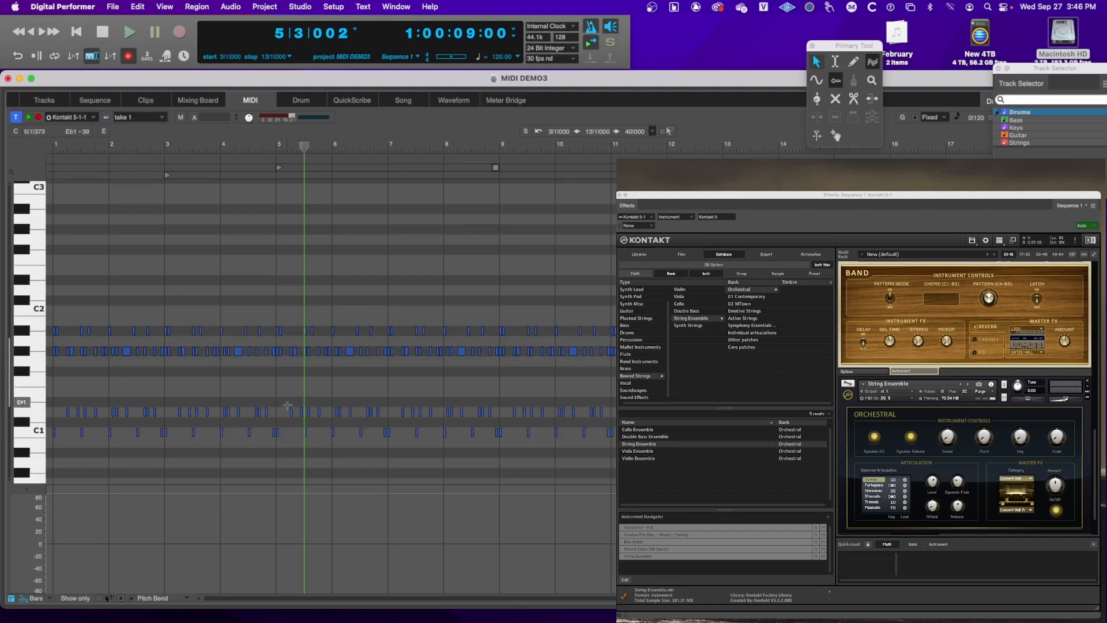
pyautogui.moveTo(288, 406); pyautogui.dragTo(383, 419)
pyautogui.press('super+bracketright')
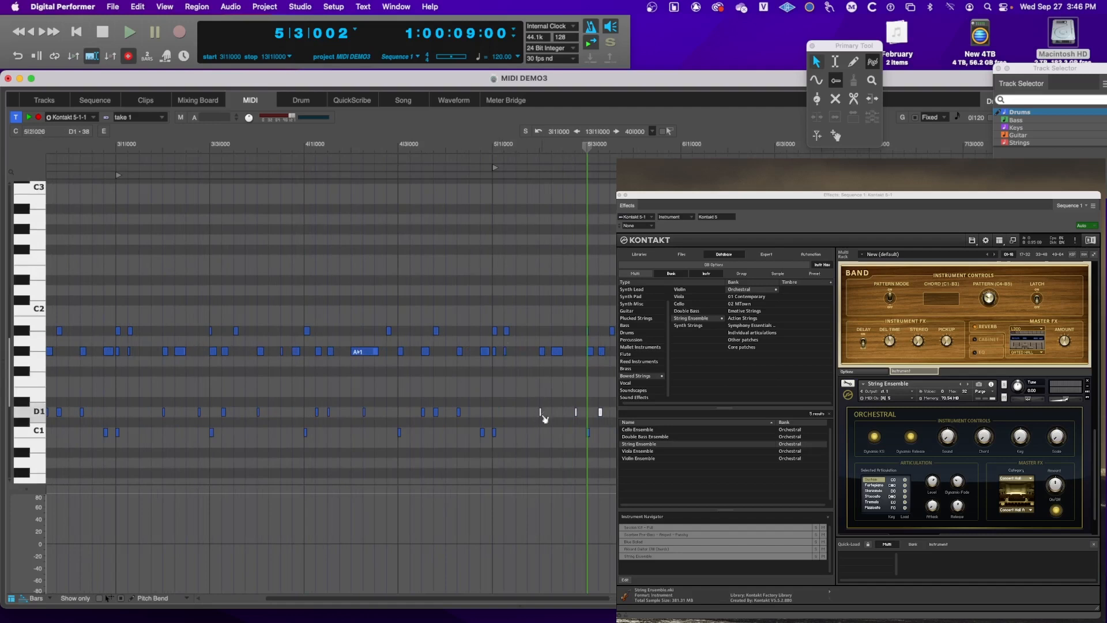
pyautogui.moveTo(542, 415); pyautogui.dragTo(555, 414)
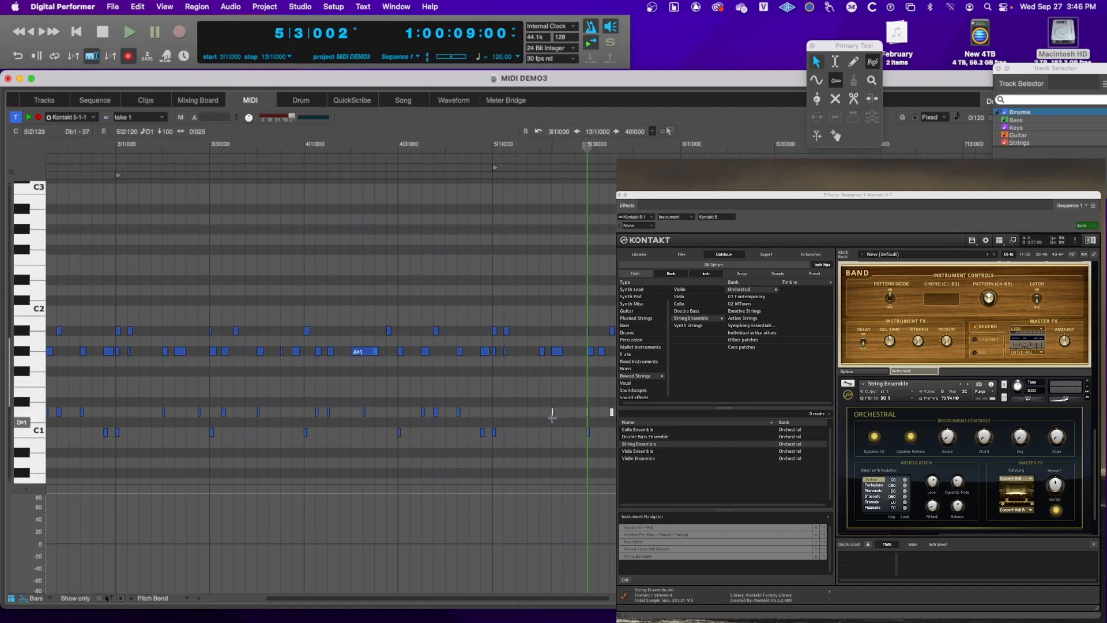
pyautogui.click(300, 145)
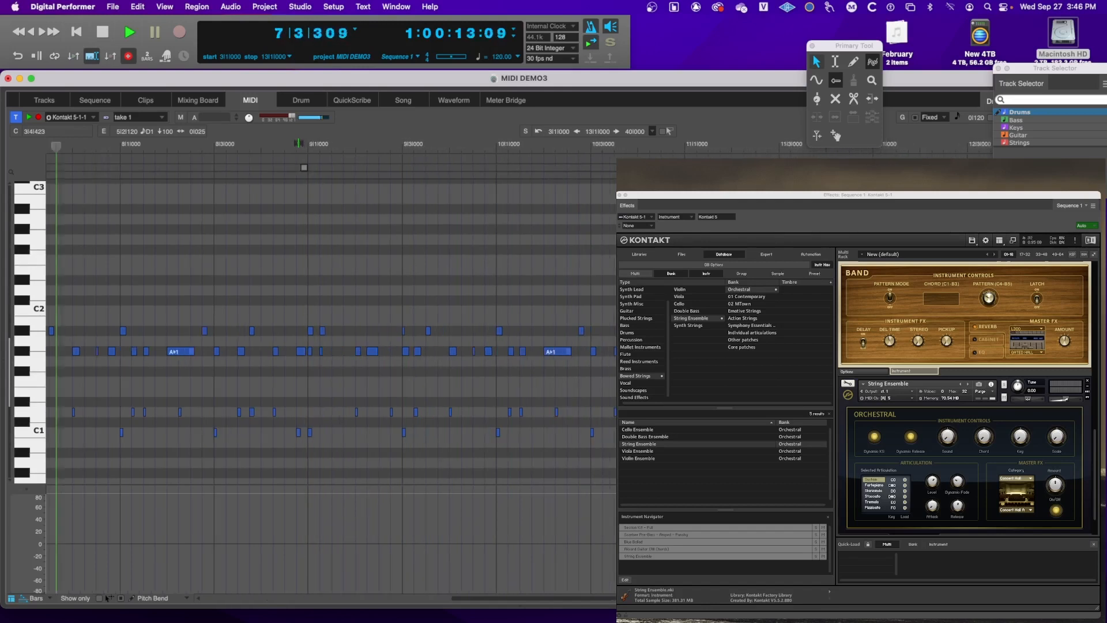
pyautogui.press('space')
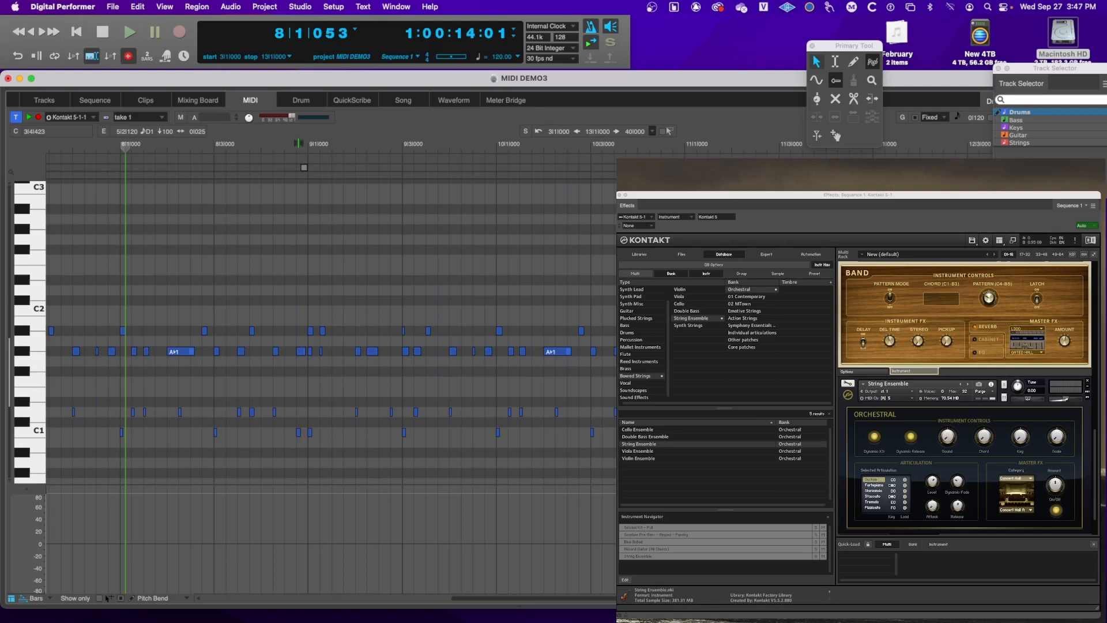
# Transpose the drum notes between 10|1|000 and 11|1|000 up one semitone, play the track back and rewind to the start
pyautogui.press('super+Left')
pyautogui.press('super+Left')
pyautogui.press('super+Left')
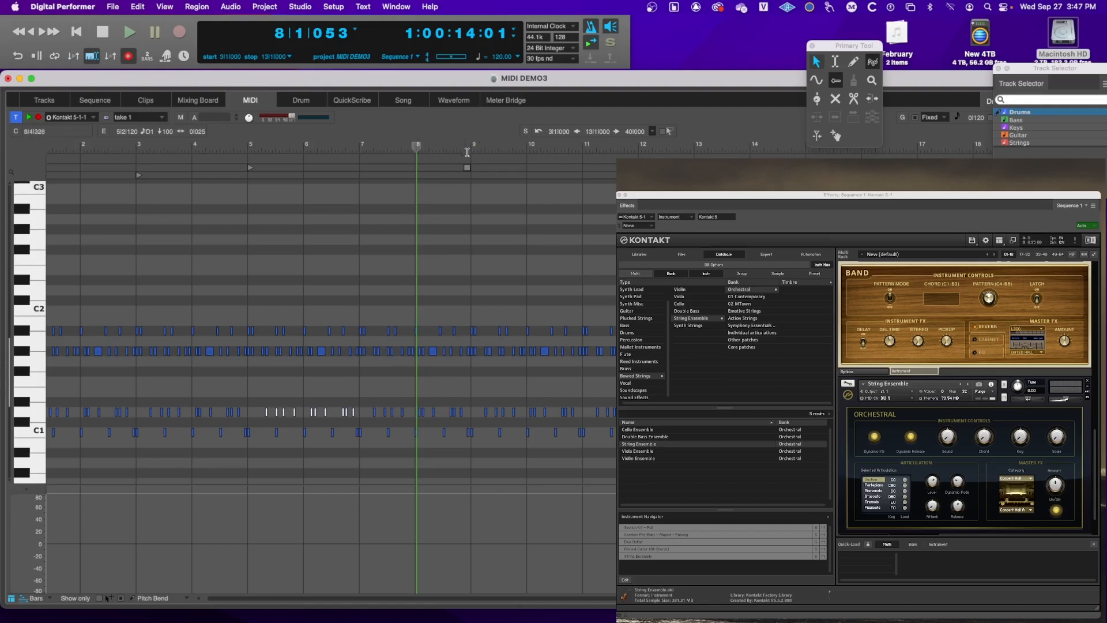
pyautogui.hscroll(2, 471, 152)
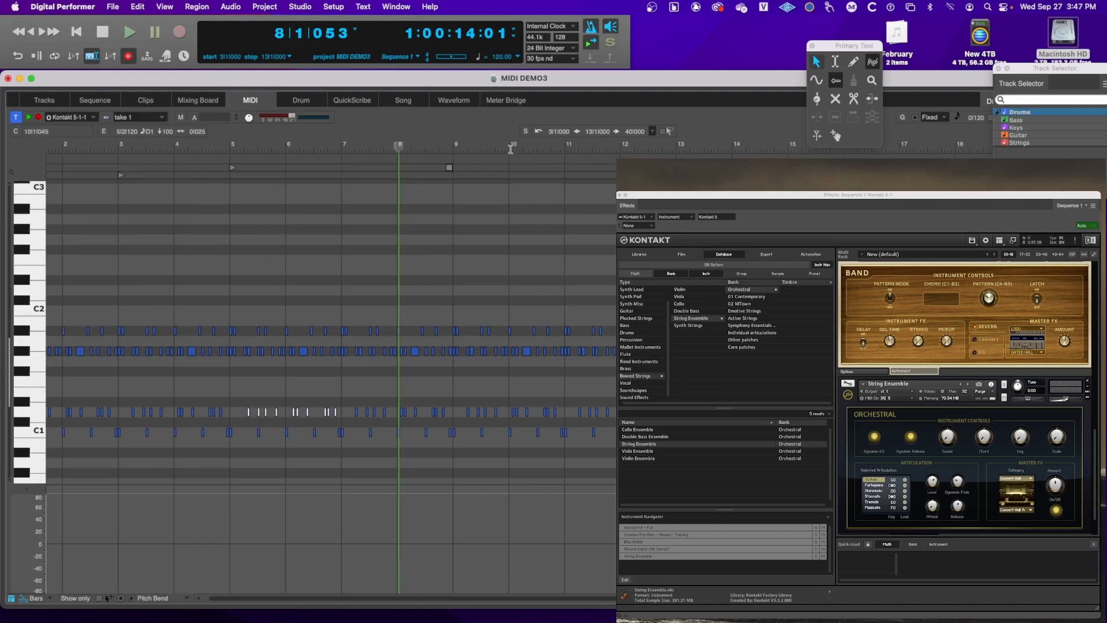
pyautogui.moveTo(510, 149); pyautogui.dragTo(565, 152)
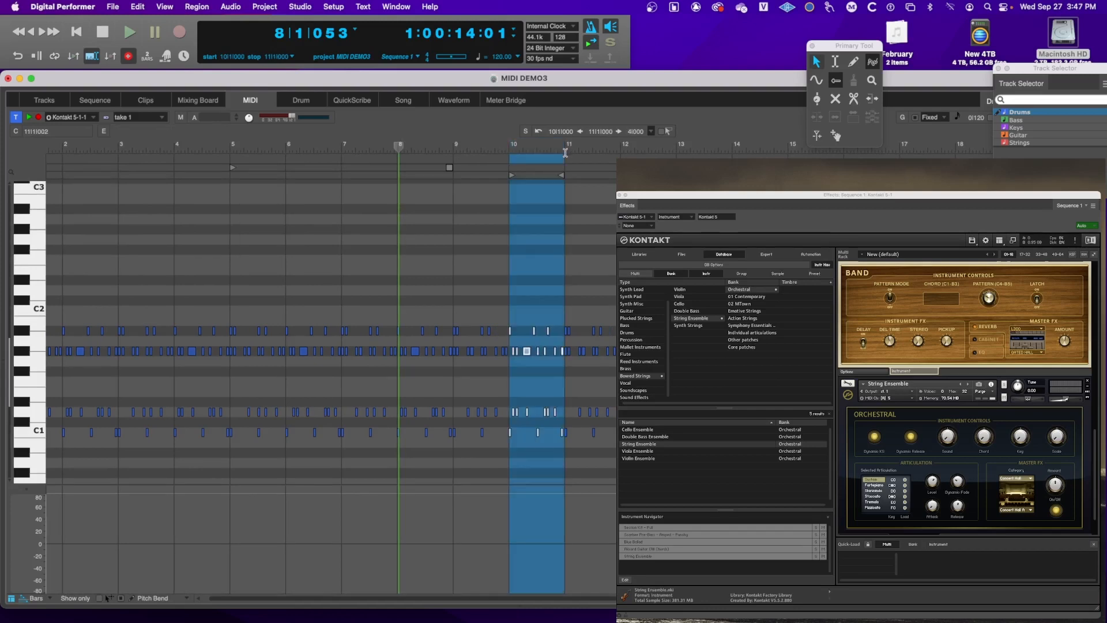
pyautogui.moveTo(529, 354); pyautogui.dragTo(531, 341)
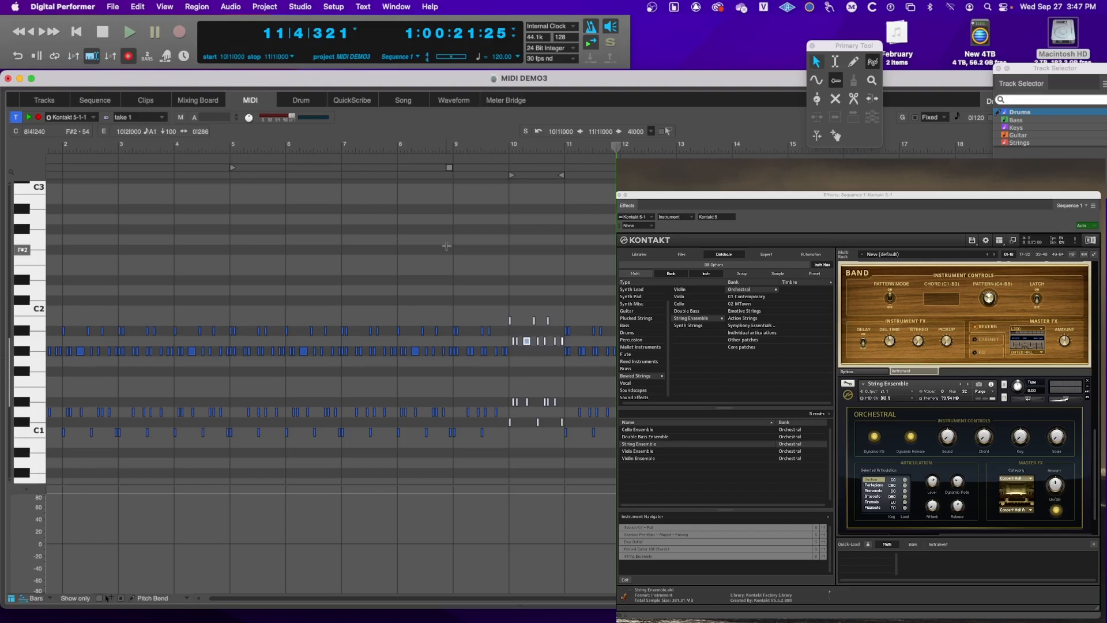
pyautogui.press('1')
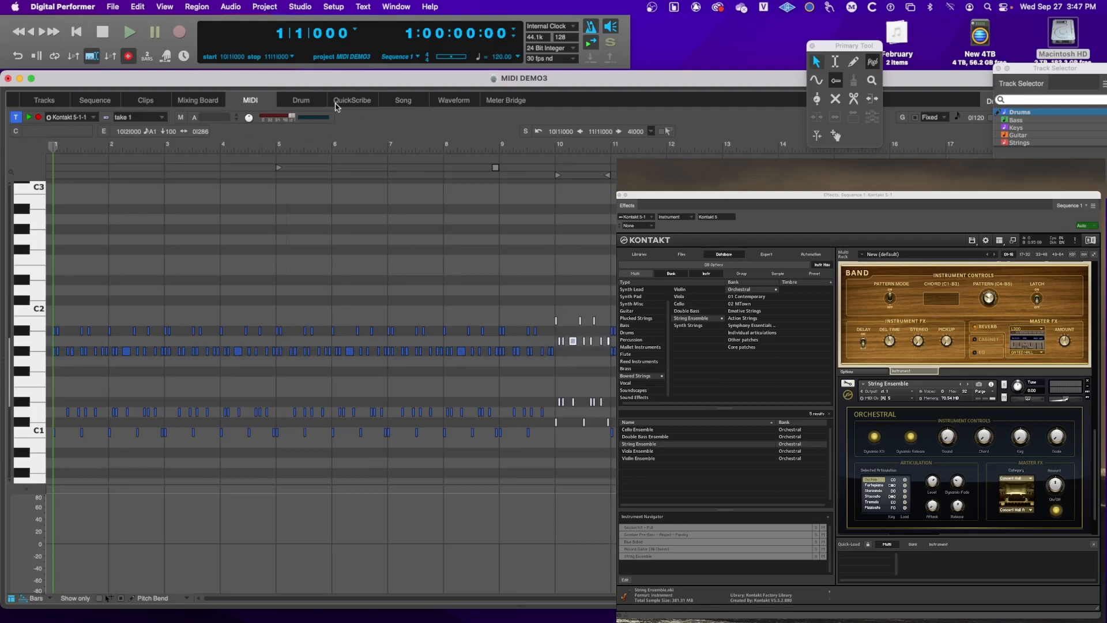
# Open the Mixing Board and try the Drums track's volume fader during playback, ending at 127
pyautogui.click(198, 100)
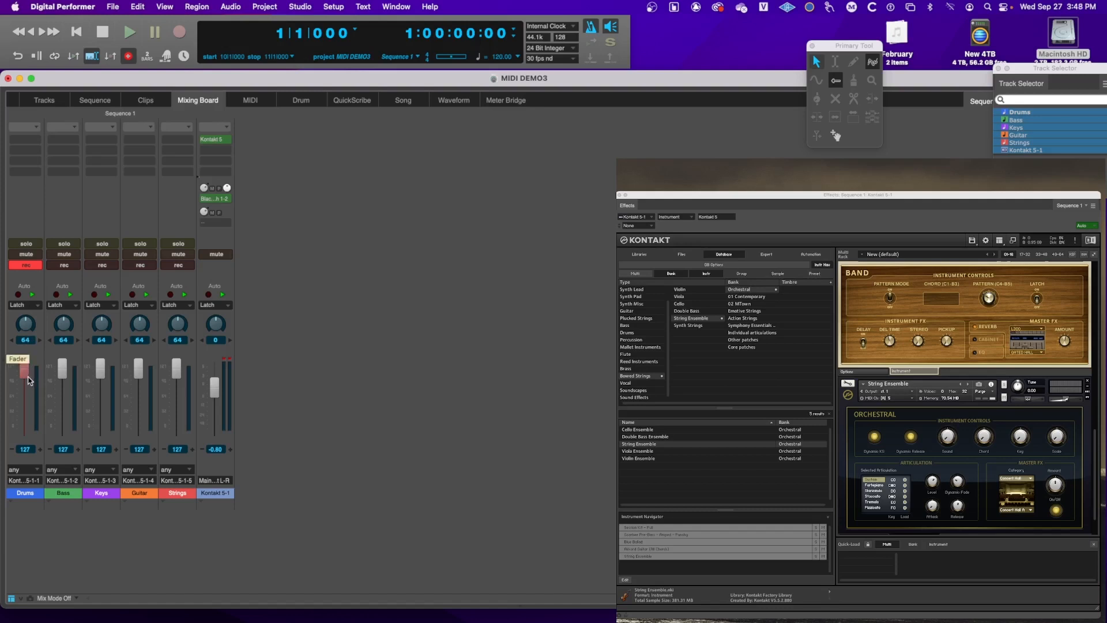
pyautogui.press('space')
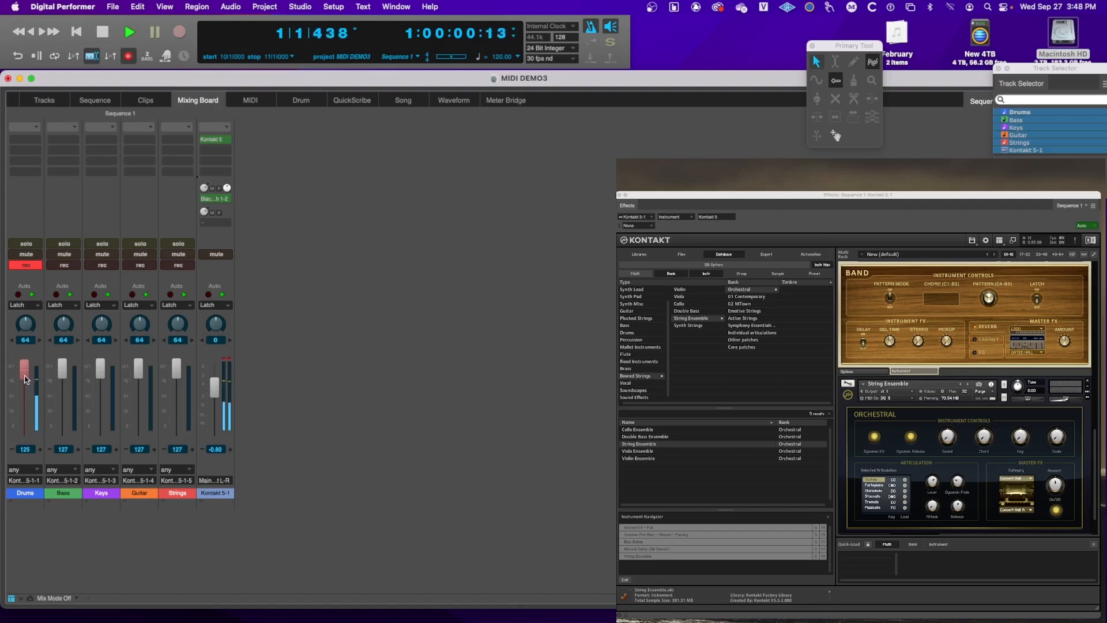
pyautogui.moveTo(25, 378)
pyautogui.mouseDown()
pyautogui.moveTo(25, 408)
pyautogui.moveTo(26, 368)
pyautogui.mouseUp()
pyautogui.press('space')
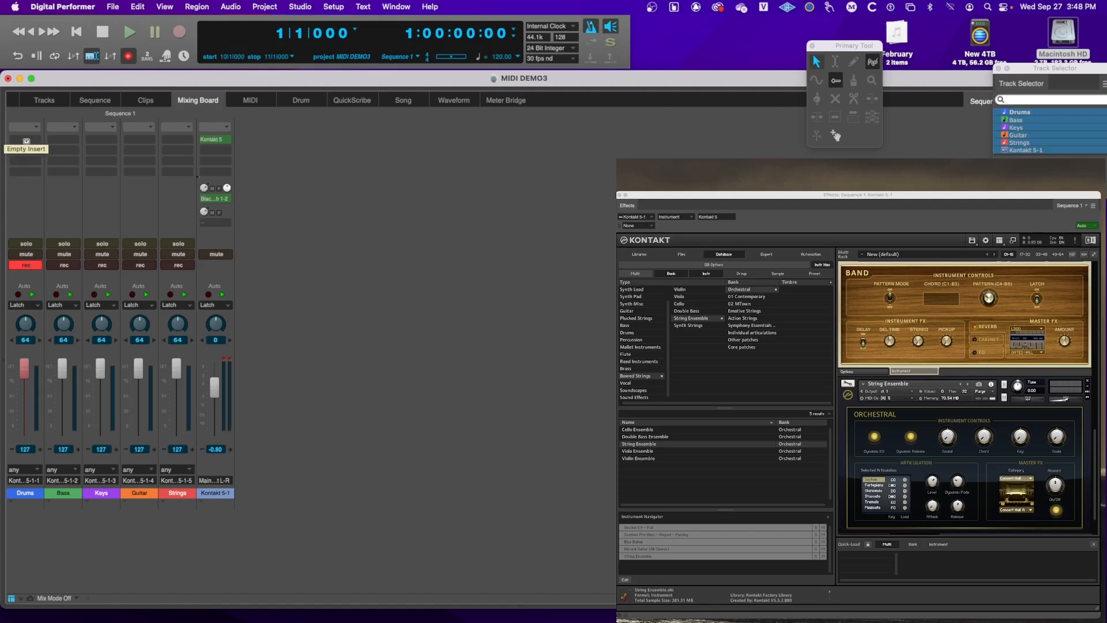
# Add the Groove Quantize effect to the first insert of the Drums track and bring its window over the mixer
pyautogui.click(26, 141)
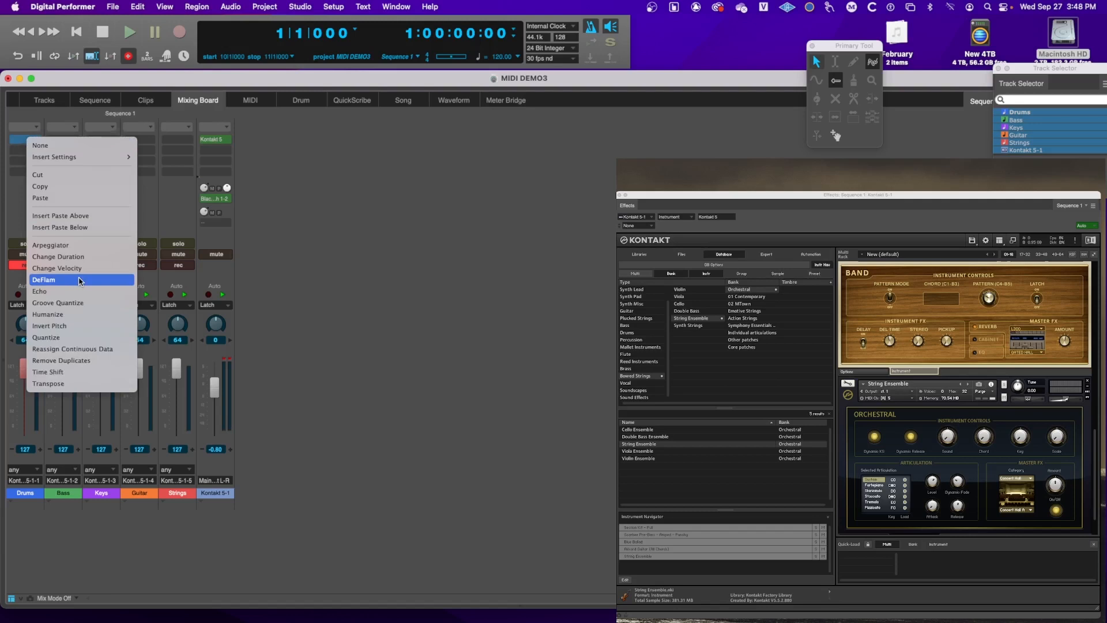
pyautogui.click(71, 306)
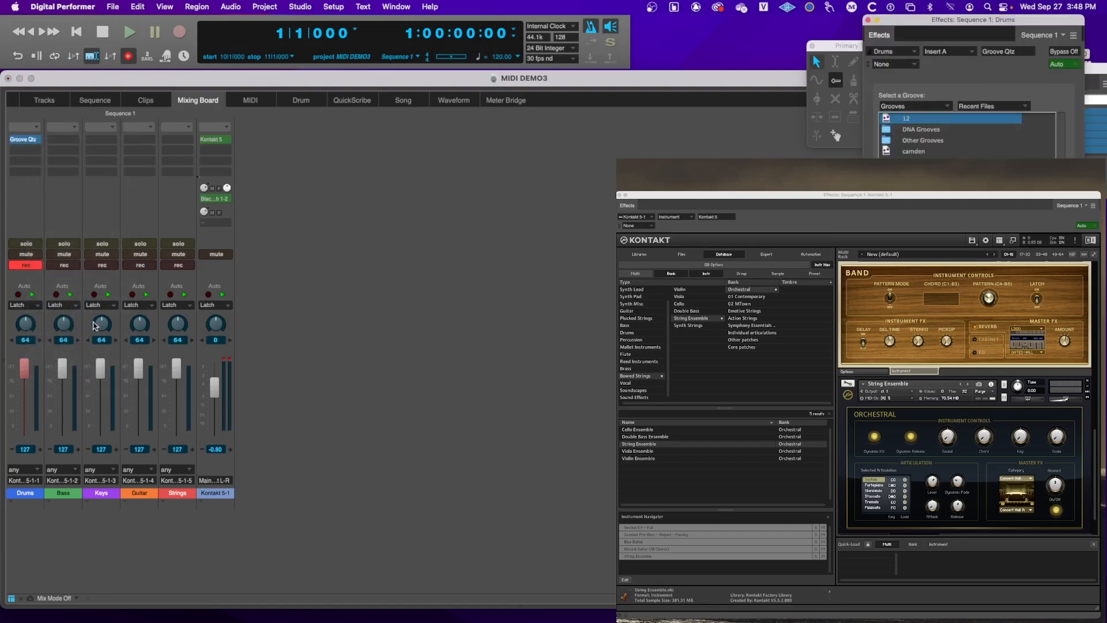
pyautogui.moveTo(929, 24); pyautogui.dragTo(156, 236)
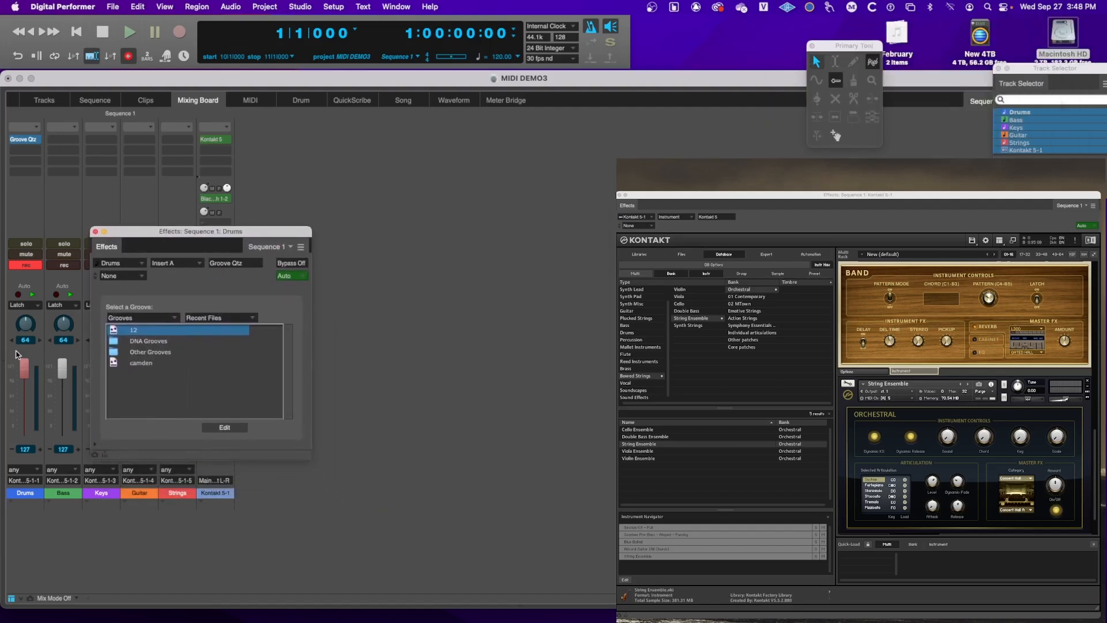
# Choose the Laid Back A groove from DNA Grooves, DNA Laid Back, and play the drums with it
pyautogui.click(171, 343)
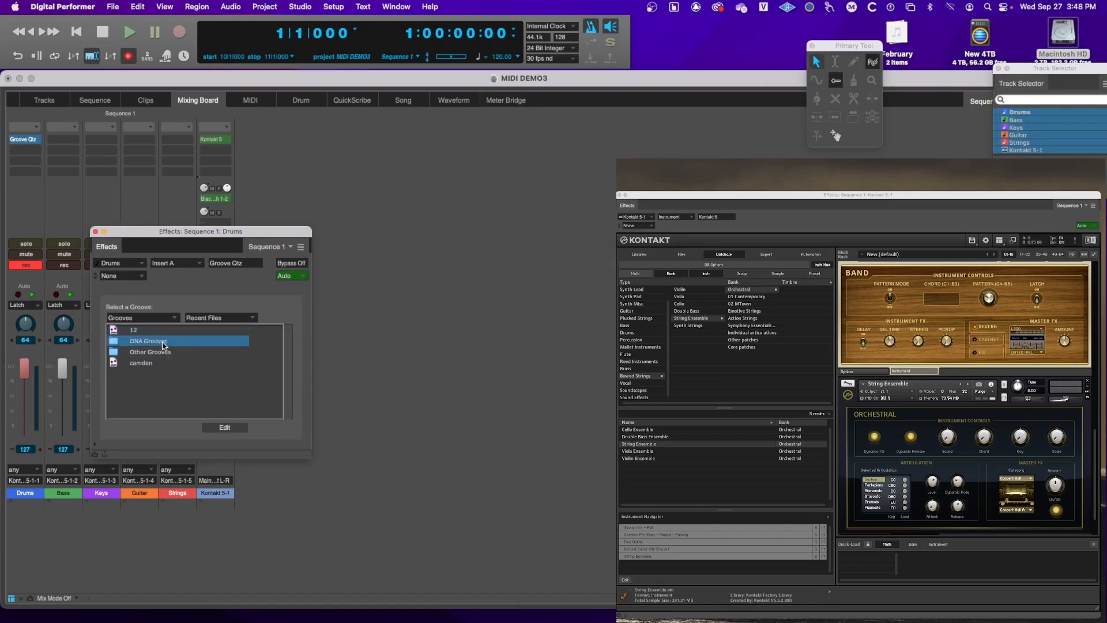
pyautogui.doubleClick(166, 344)
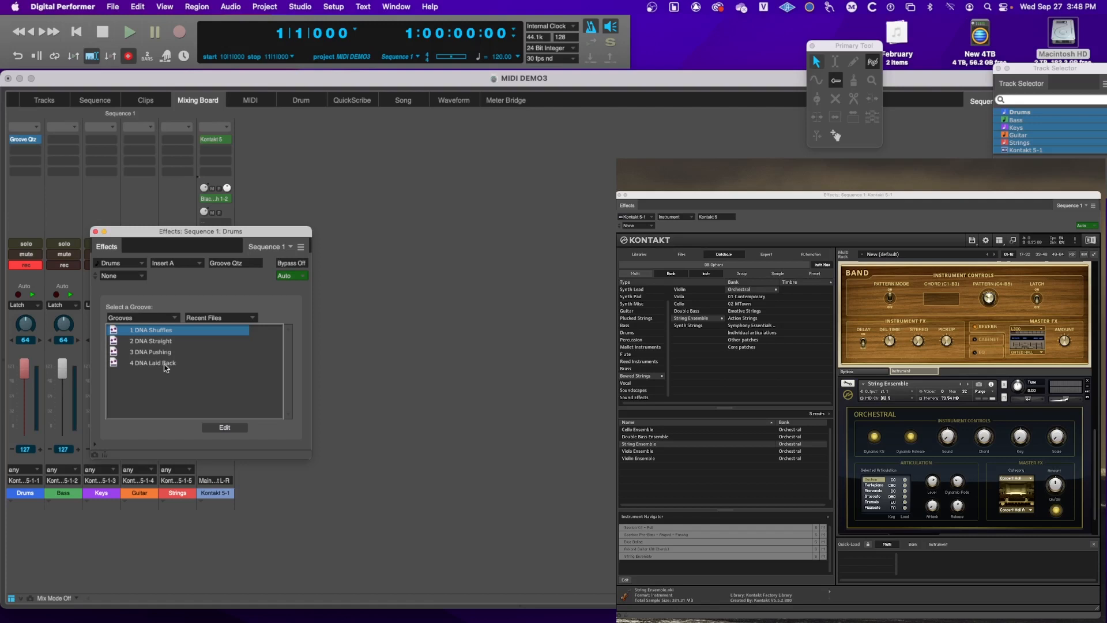
pyautogui.click(167, 363)
pyautogui.doubleClick(166, 364)
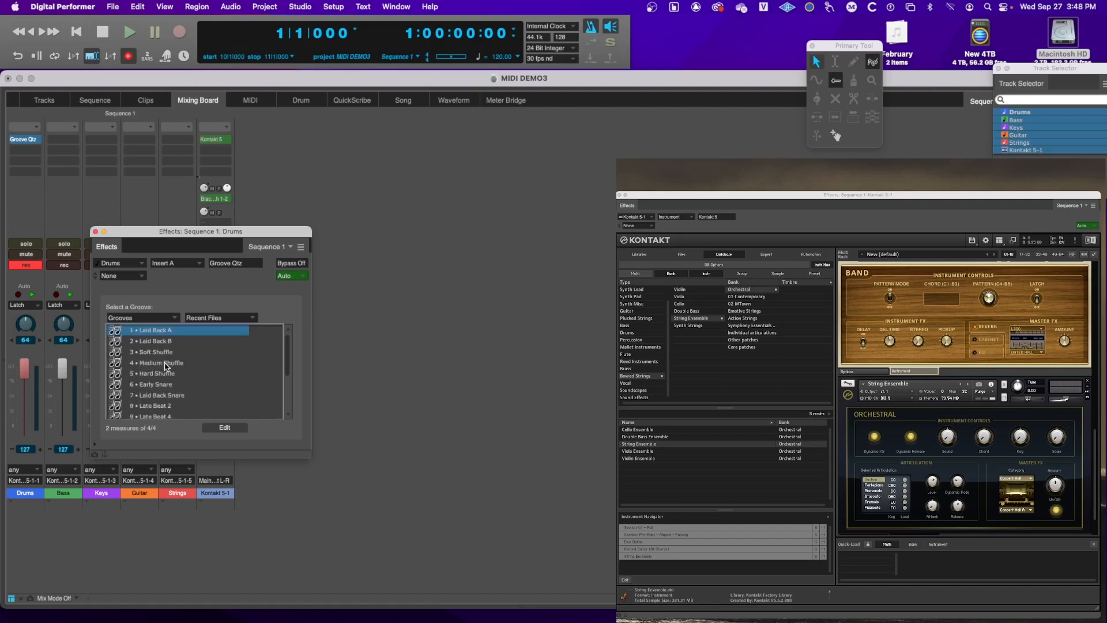
pyautogui.click(143, 339)
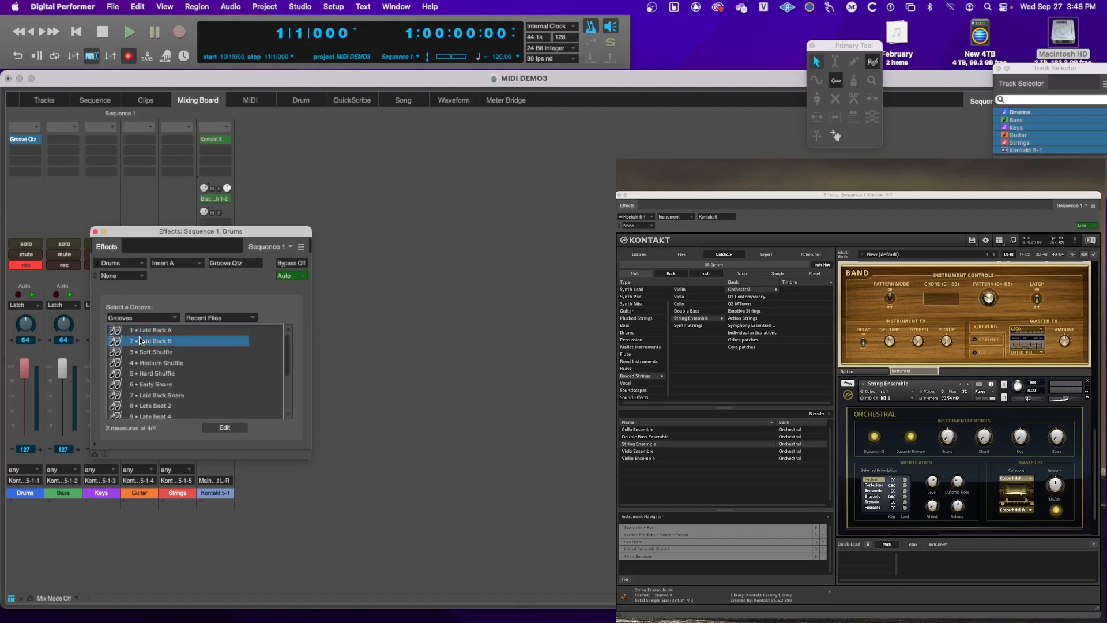
pyautogui.click(143, 330)
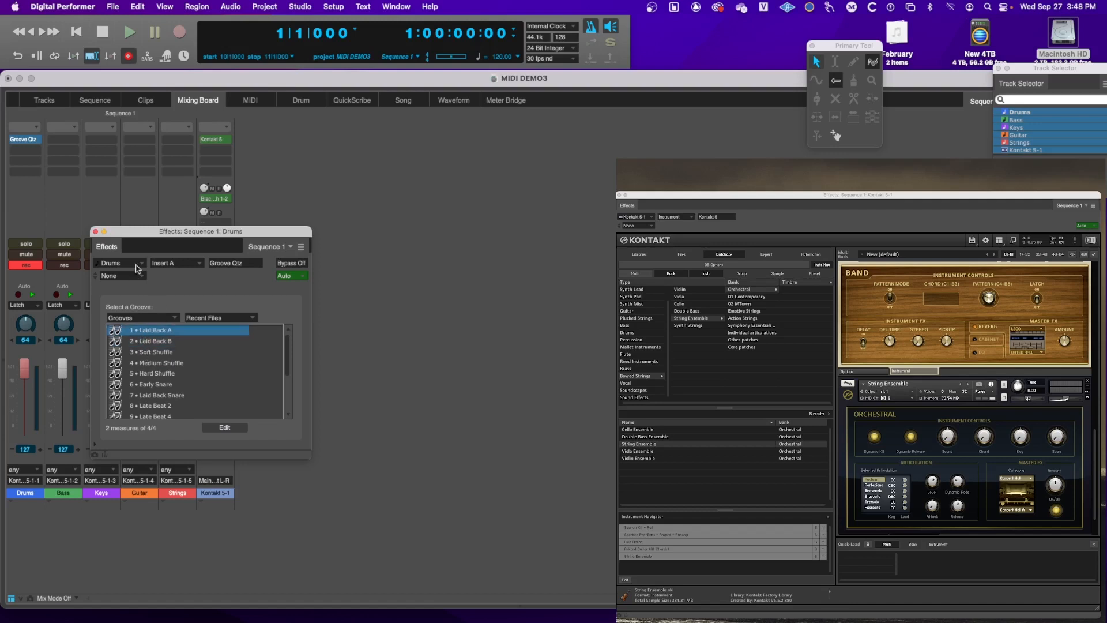
pyautogui.moveTo(149, 234); pyautogui.dragTo(312, 249)
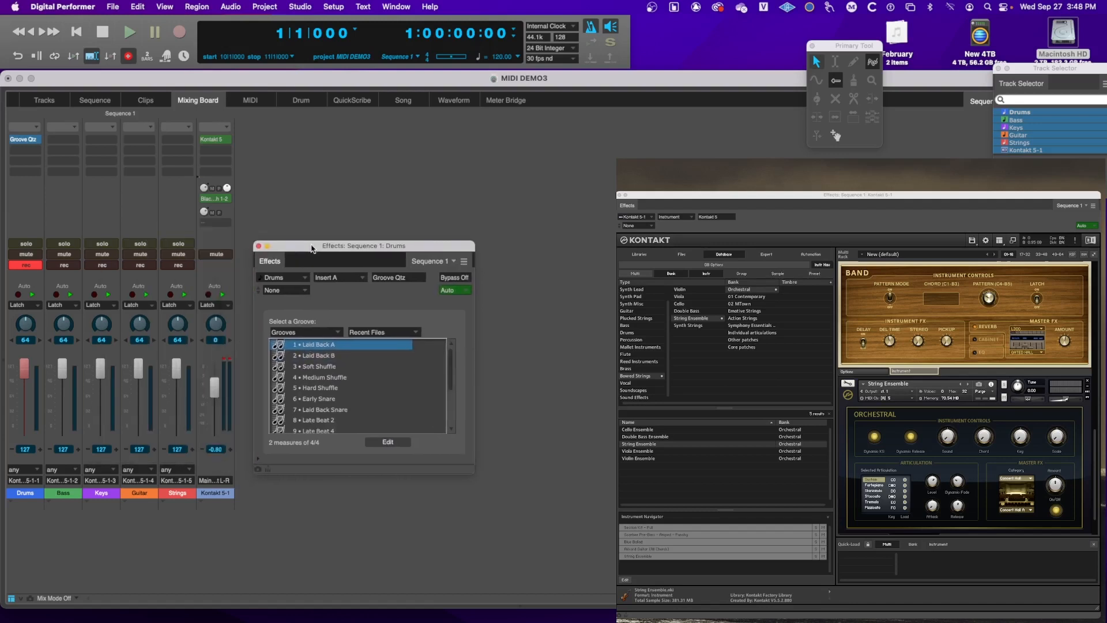
pyautogui.press('space')
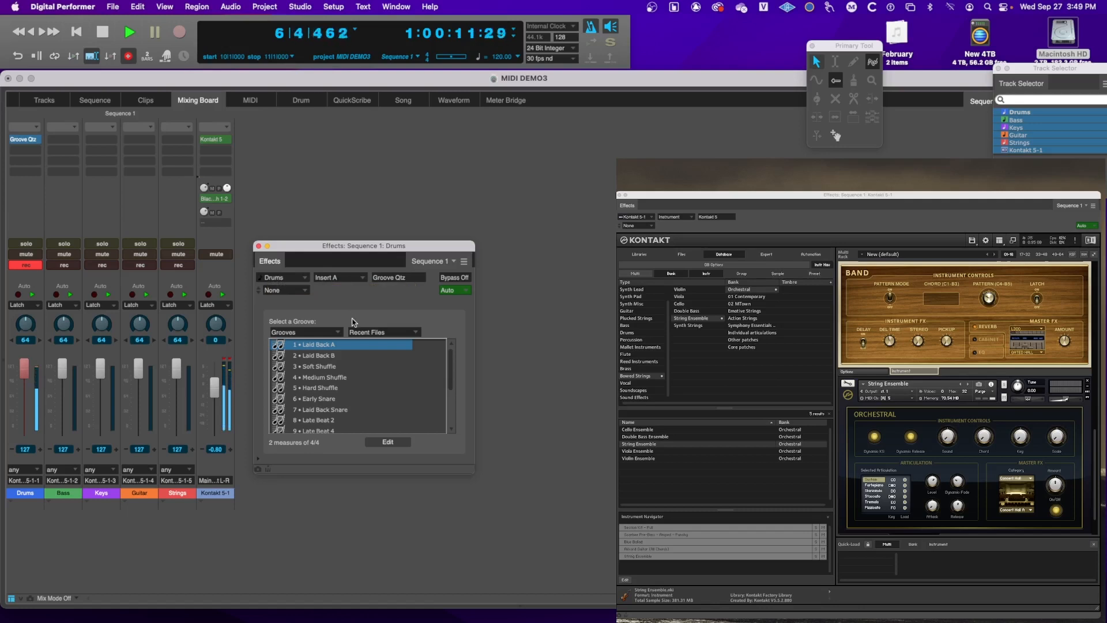
# Audition the Laid Back B, Soft Shuffle and Early Snare grooves during playback
pyautogui.click(339, 354)
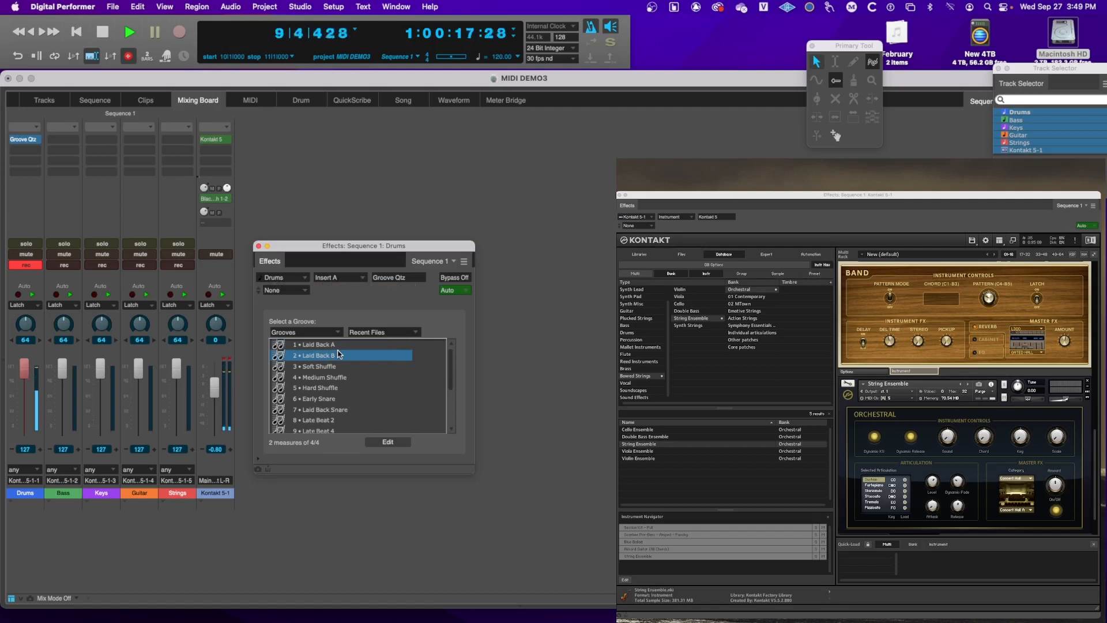
pyautogui.click(334, 366)
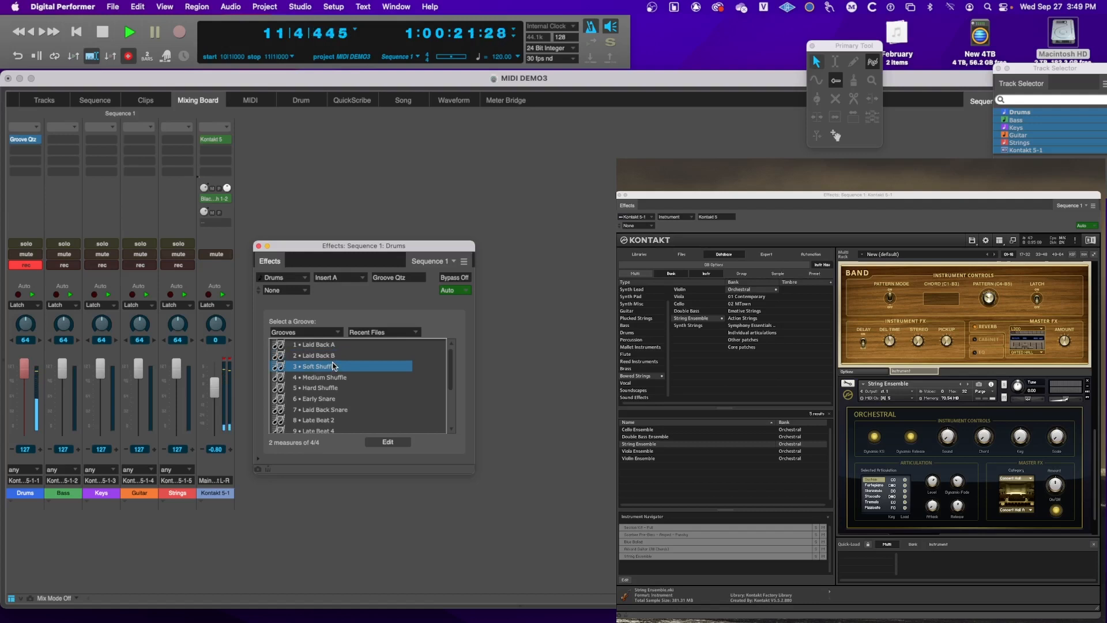
pyautogui.click(329, 399)
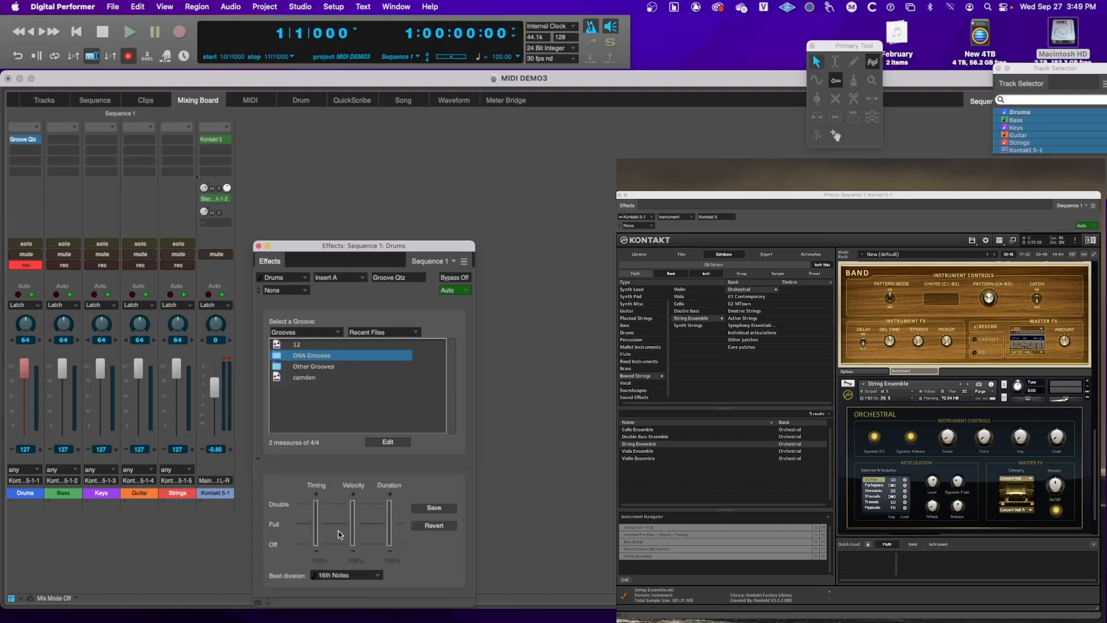
# Reselect the Laid Back A groove from the DNA Laid Back set in DNA Grooves
pyautogui.doubleClick(343, 355)
pyautogui.doubleClick(342, 377)
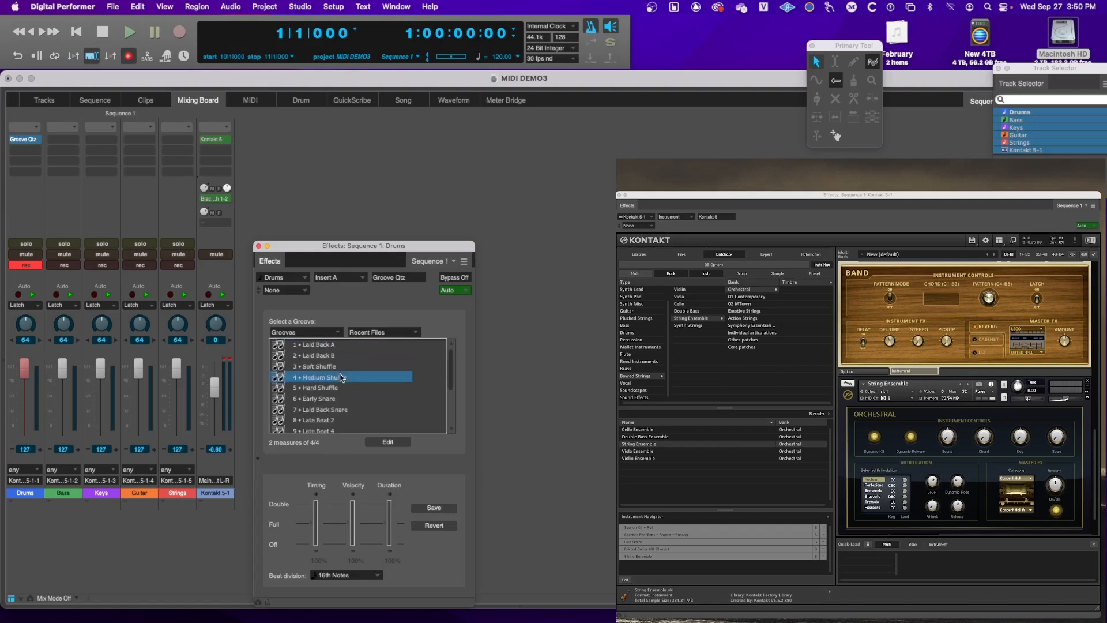
pyautogui.click(339, 346)
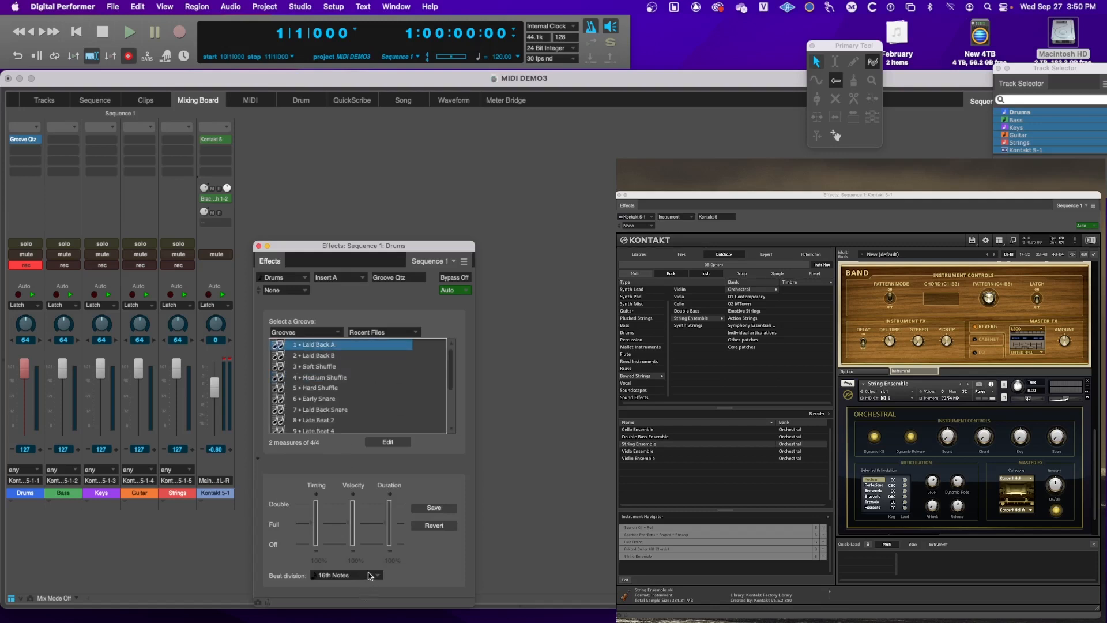
# Set the groove's beat division to Eighth Notes and listen to the result
pyautogui.click(369, 575)
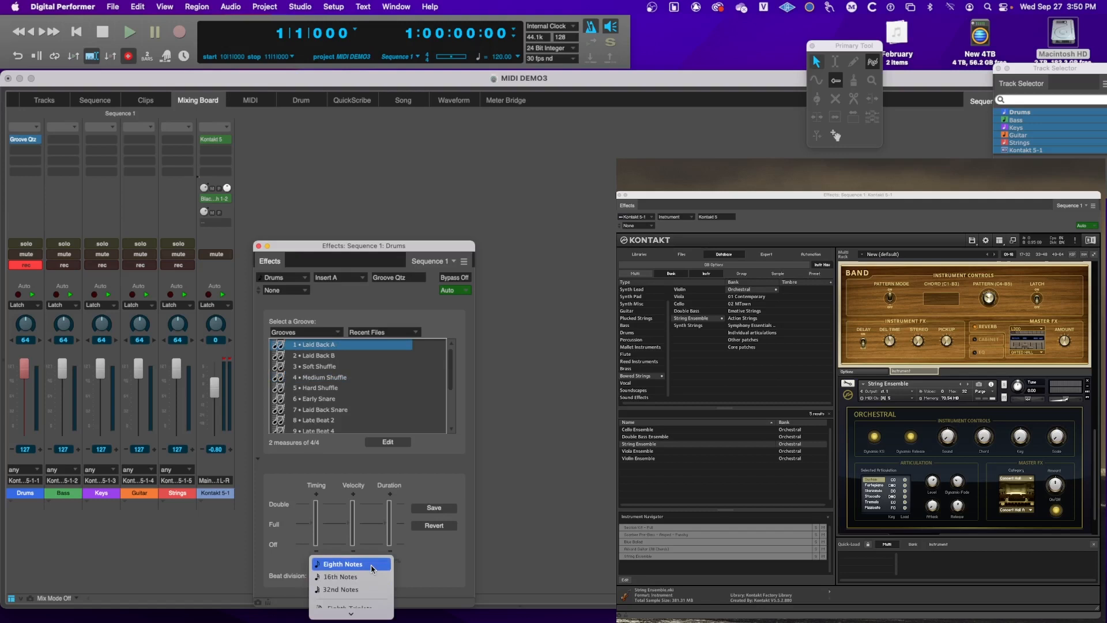
pyautogui.click(372, 566)
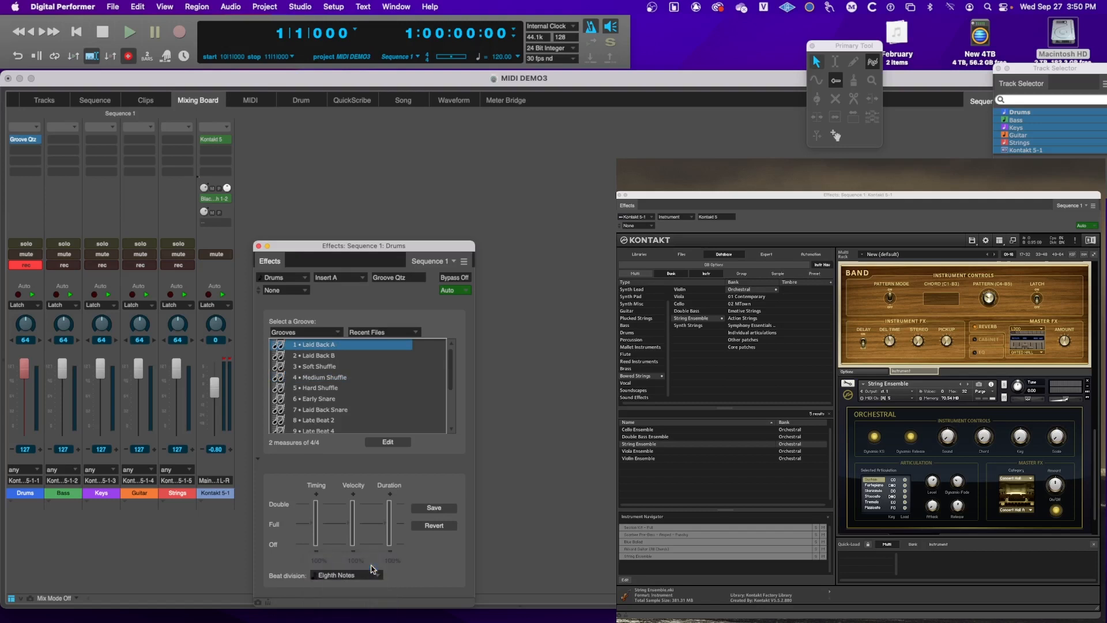
pyautogui.press('space')
pyautogui.press('space')
# Set the groove's beat division back to 16th Notes and start playback
pyautogui.click(369, 574)
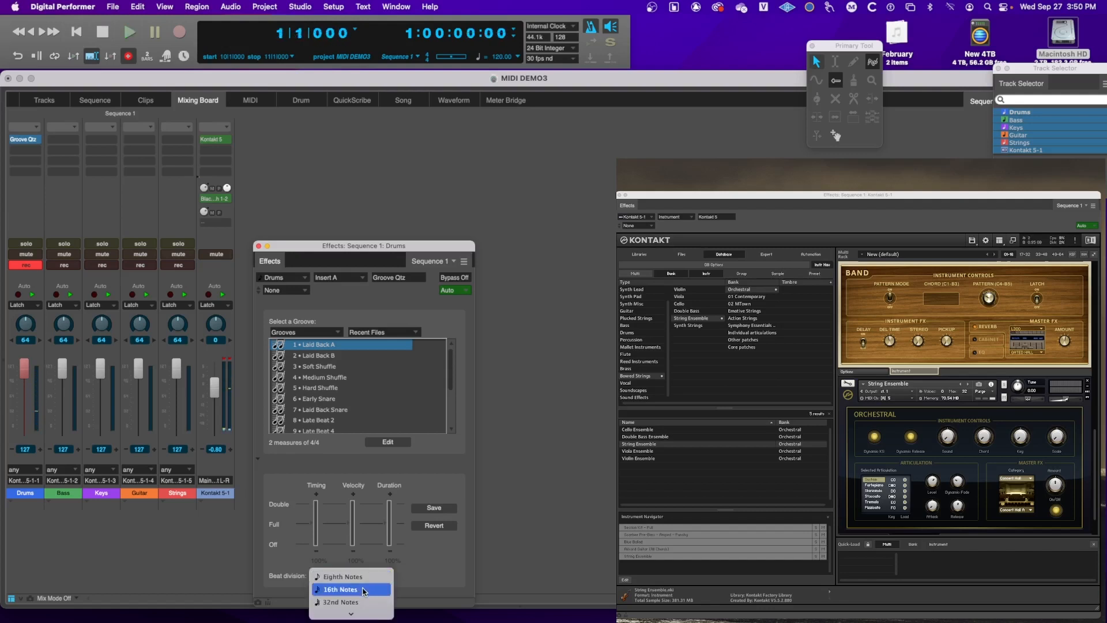
pyautogui.click(362, 588)
pyautogui.press('space')
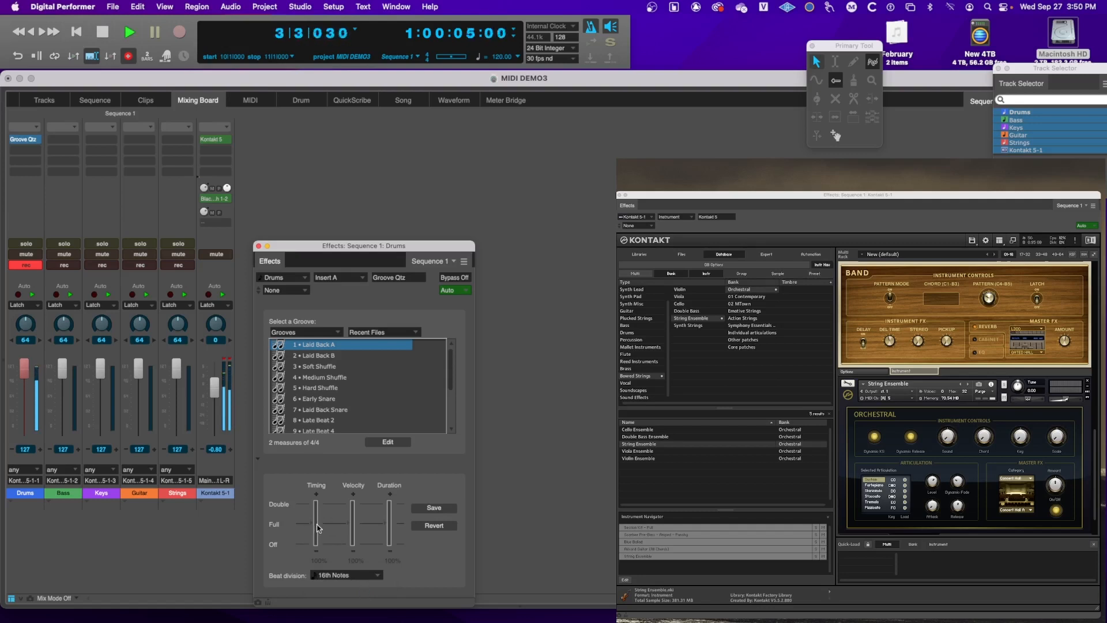
# Lower the groove's Timing and Velocity amounts below Full while listening to the drums from the start
pyautogui.moveTo(312, 526); pyautogui.dragTo(349, 536)
pyautogui.moveTo(349, 537); pyautogui.dragTo(353, 510)
pyautogui.moveTo(354, 509); pyautogui.dragTo(348, 535)
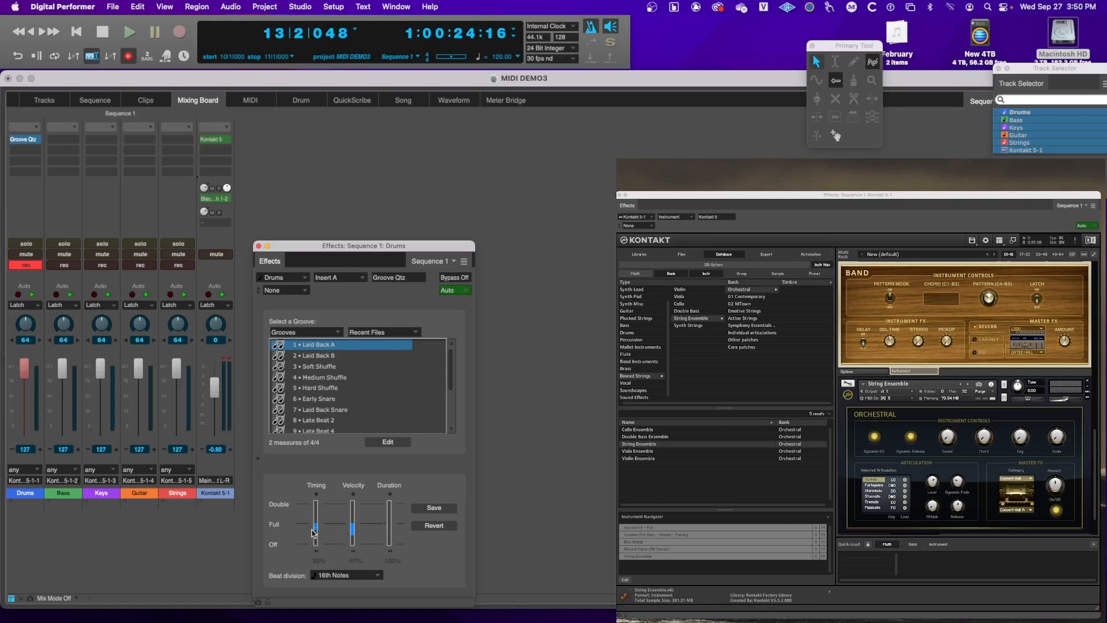
pyautogui.moveTo(312, 534); pyautogui.dragTo(299, 524)
pyautogui.press('Return')
pyautogui.press('space')
pyautogui.moveTo(312, 524); pyautogui.dragTo(349, 537)
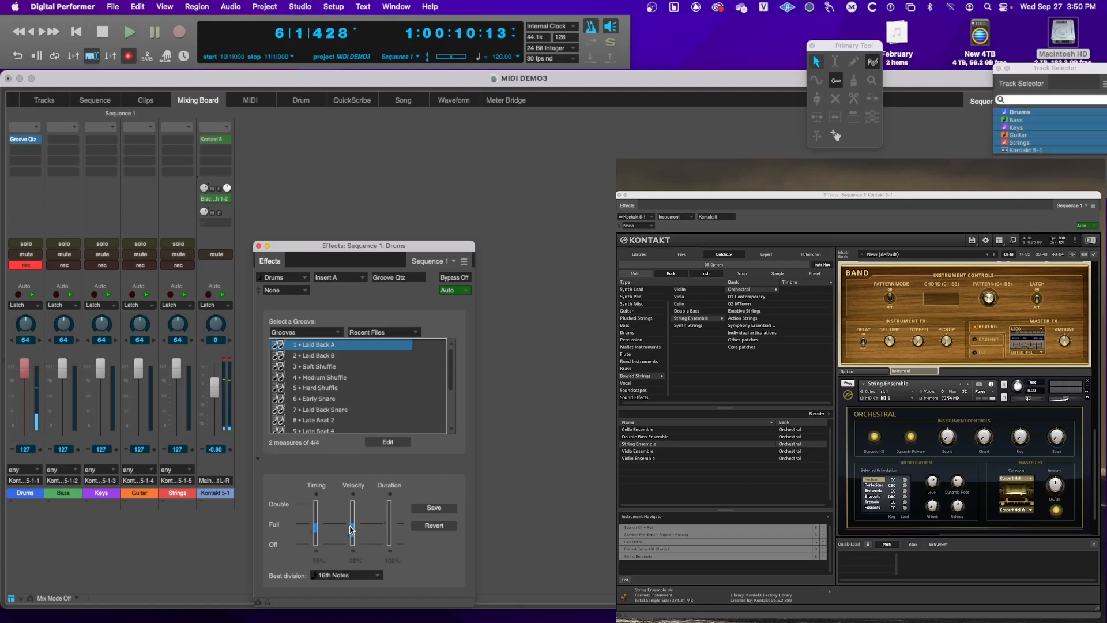
pyautogui.press('space')
# Compare playback with Groove Quantize bypassed and active, and close its effect window
pyautogui.click(464, 279)
pyautogui.press('space')
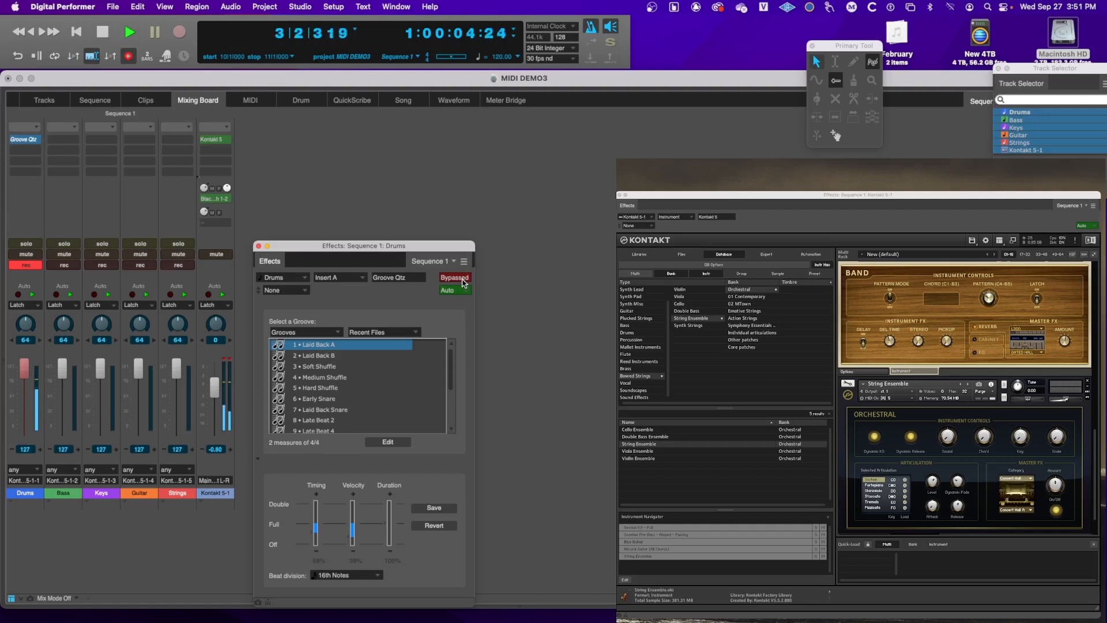
pyautogui.press('space')
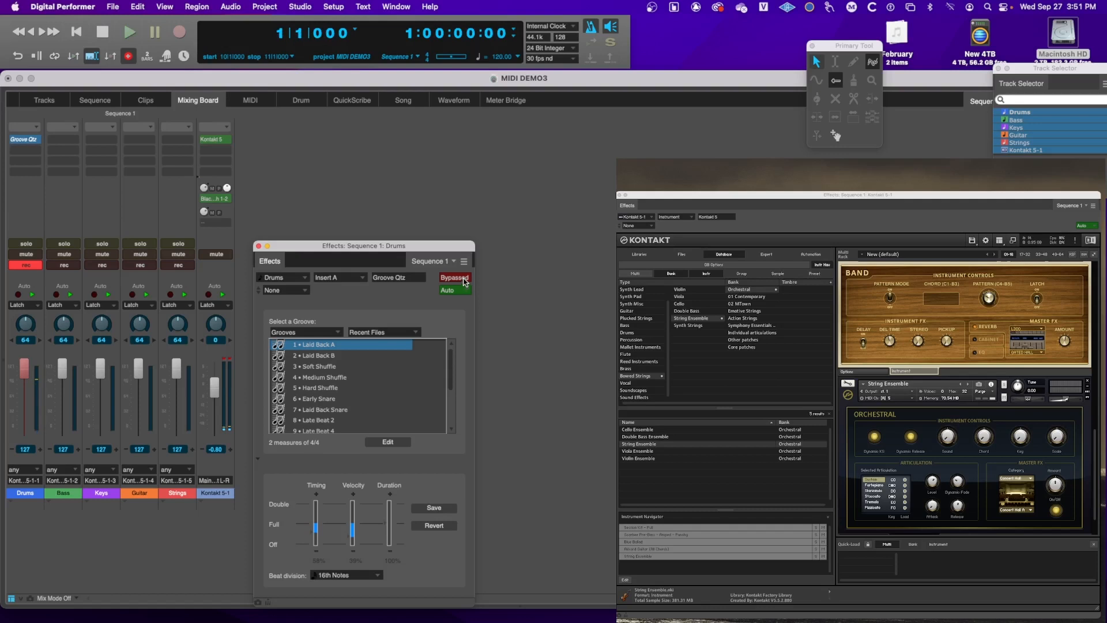
pyautogui.press('space')
pyautogui.click(259, 248)
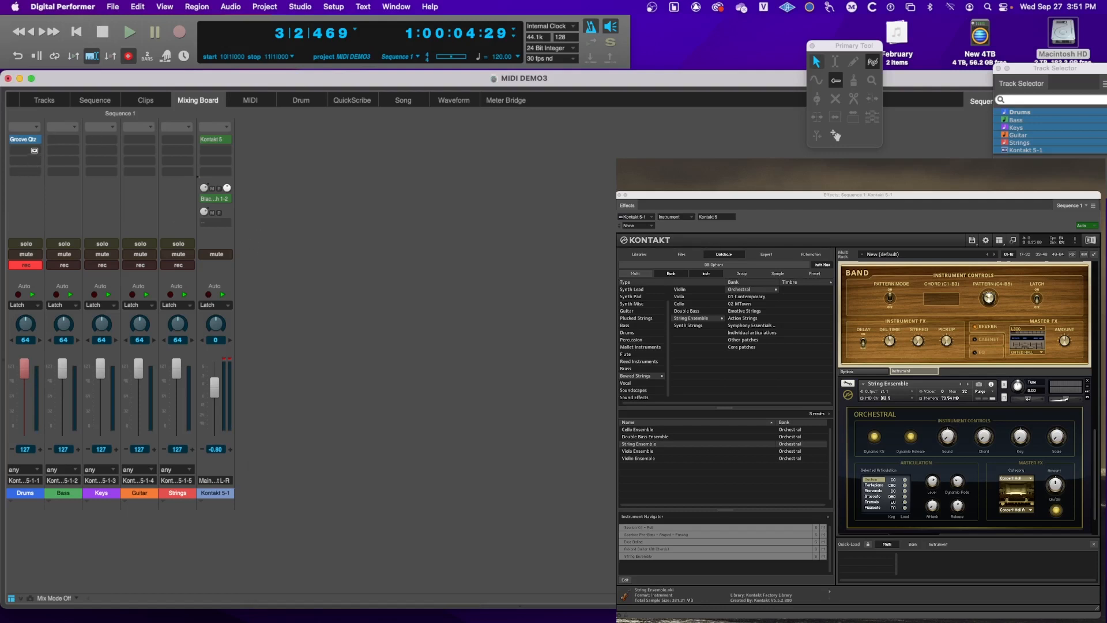